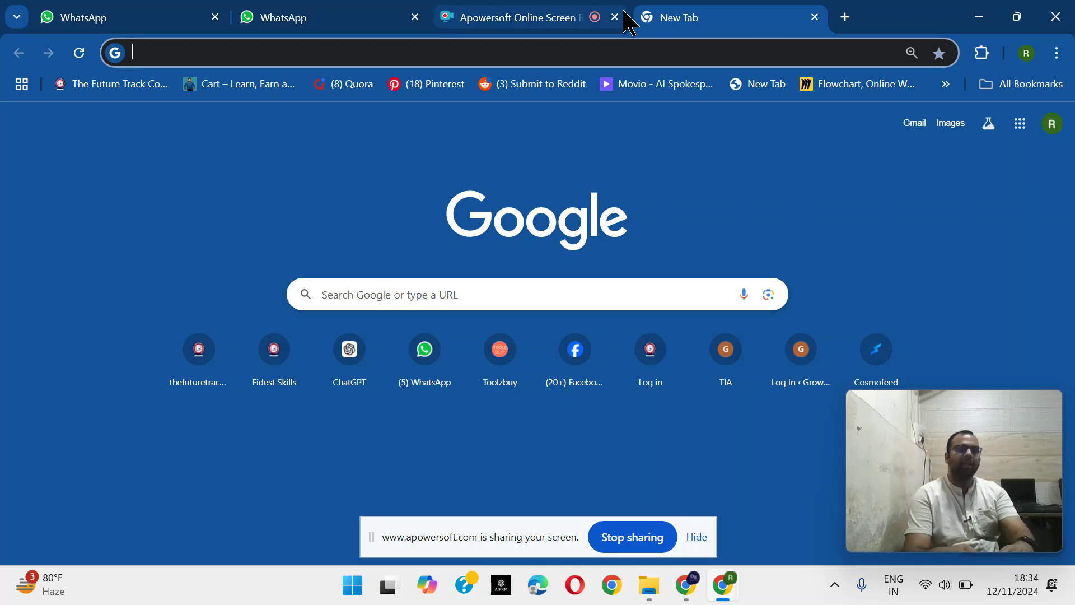
Go to google.co.in, search for "best classes in dhanbad" and skim the results
text(google.co.in)
key(Return)
text(best )
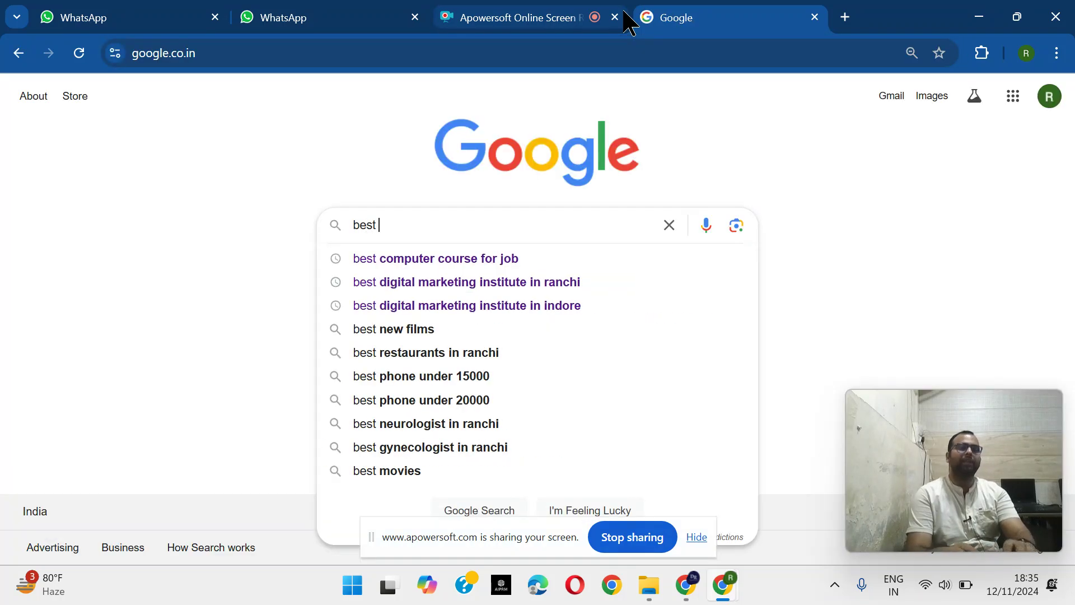
text(clsse)
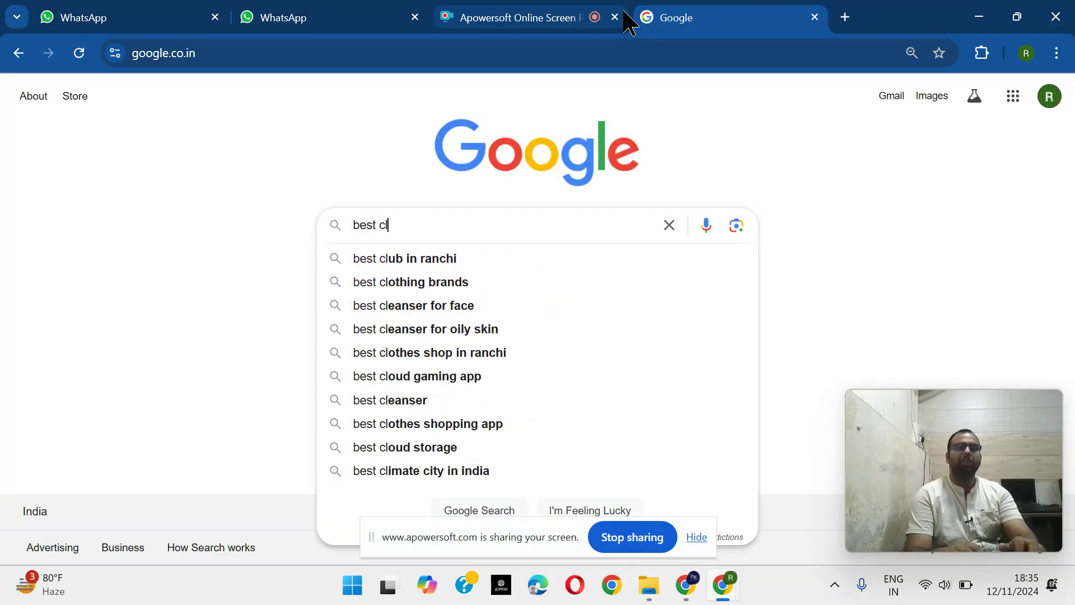
key(BackSpace)
key(BackSpace)
key(BackSpace)
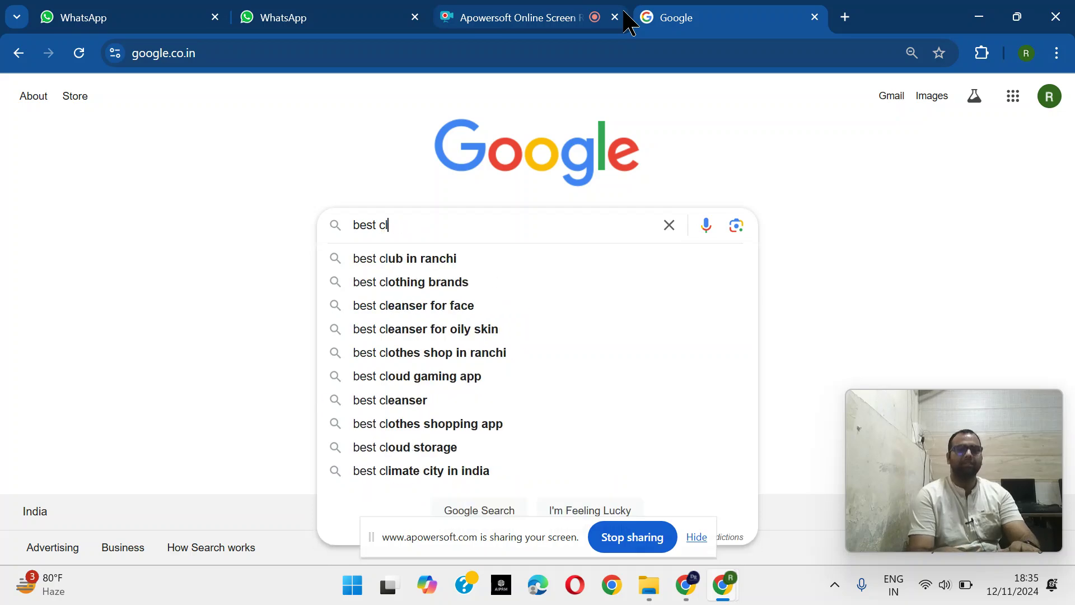
text(asses in dhanbad)
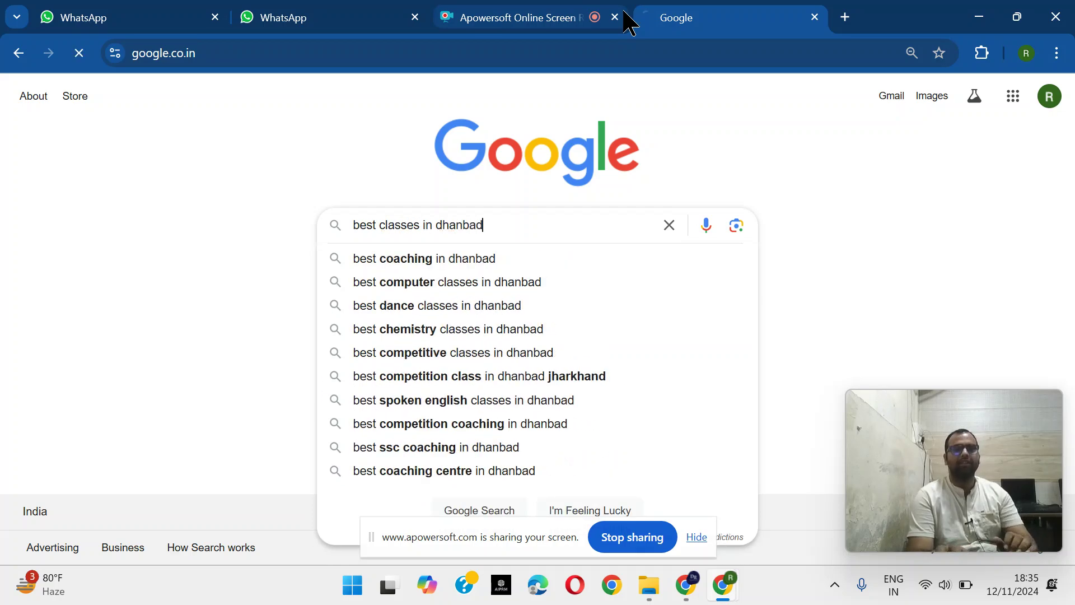
key(Return)
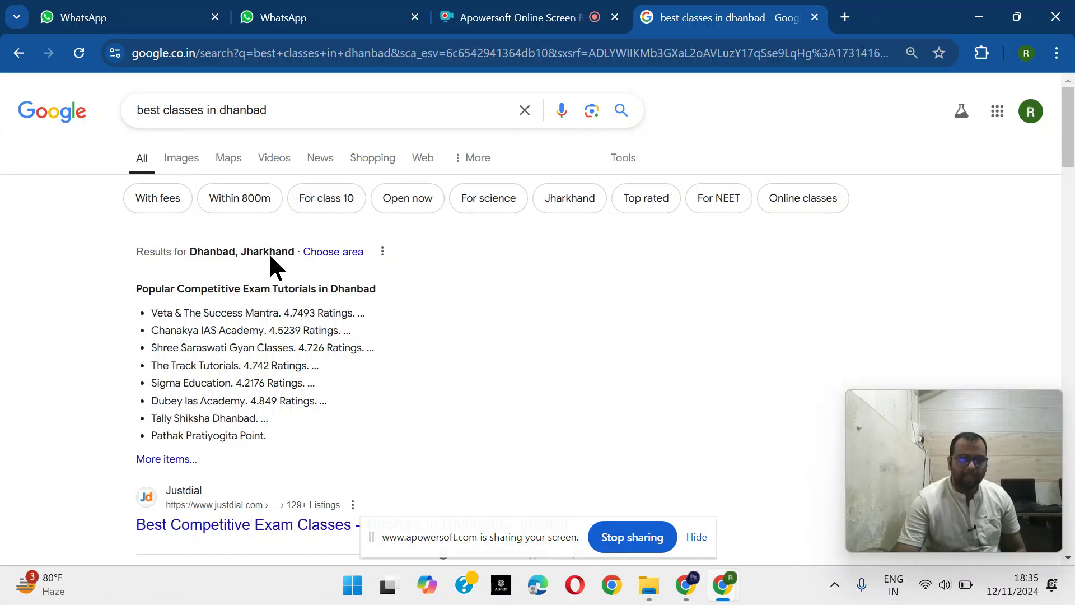
scroll(225, 363, down, 4)
scroll(240, 372, up, 4)
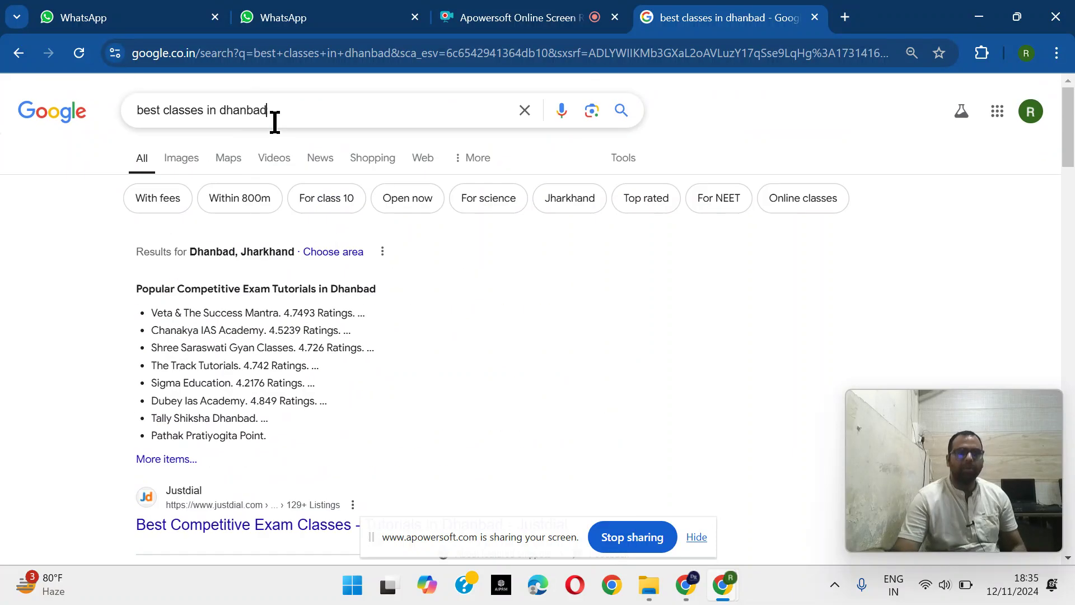
Replace the search query with the suggested "best computer classes in dhanbad", run it, and highlight the query text
drag(274, 115, 8, 131)
text(best computer)
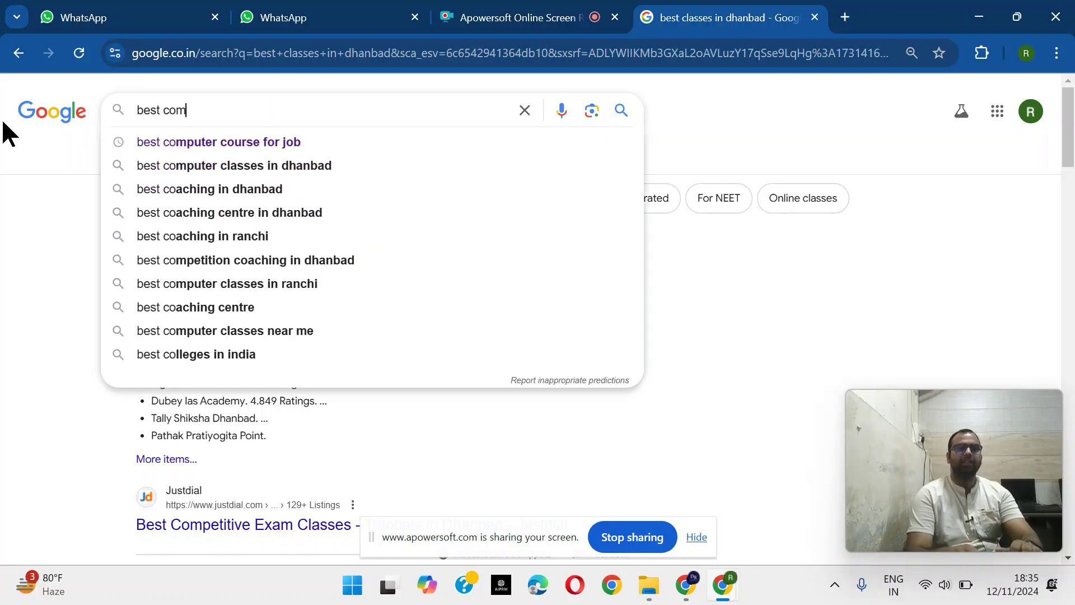
key(Down)
key(Down)
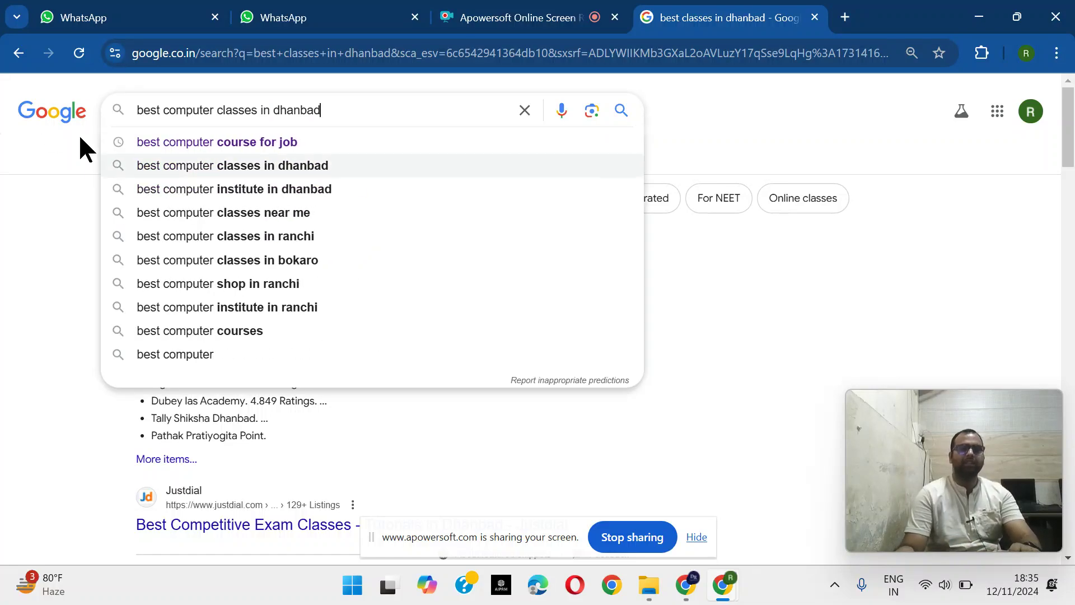
key(Return)
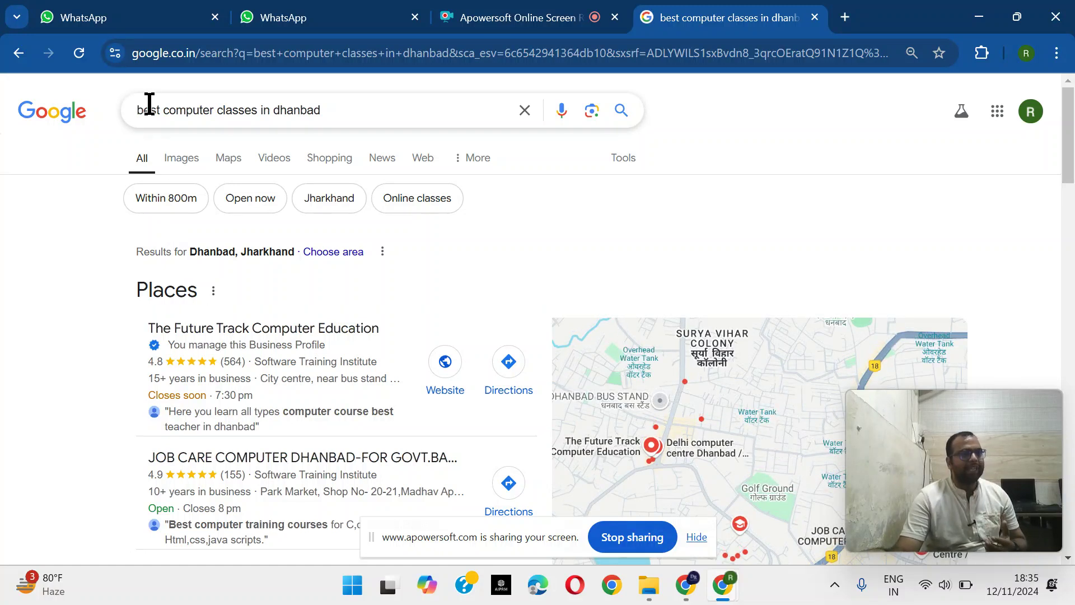
drag(329, 110, 116, 97)
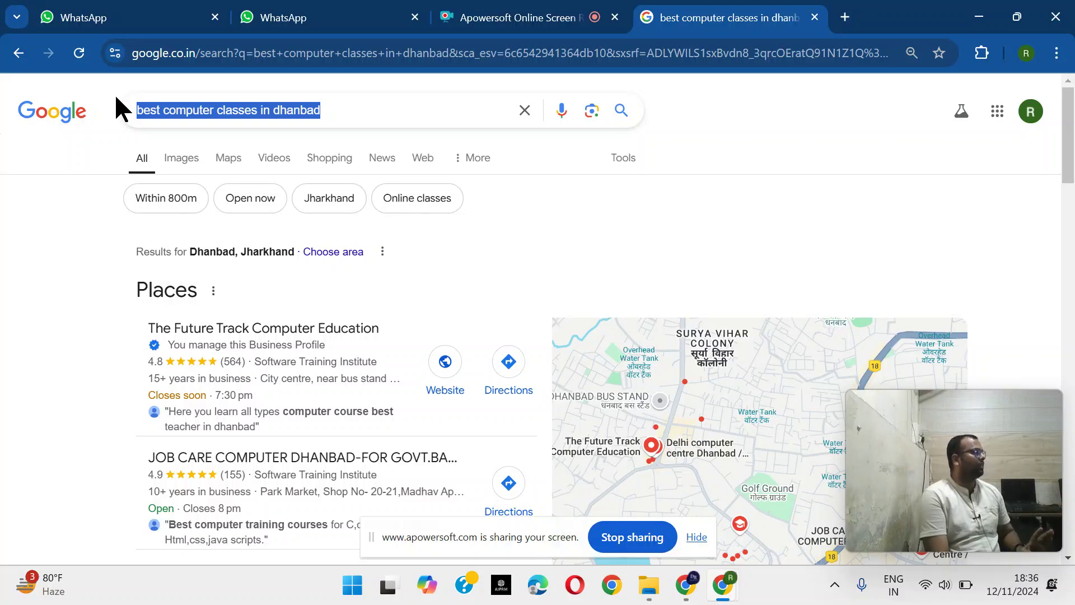
Open Calculator, multiply 2,500,000 by 2 and divide by 100, and close it
key(super+r)
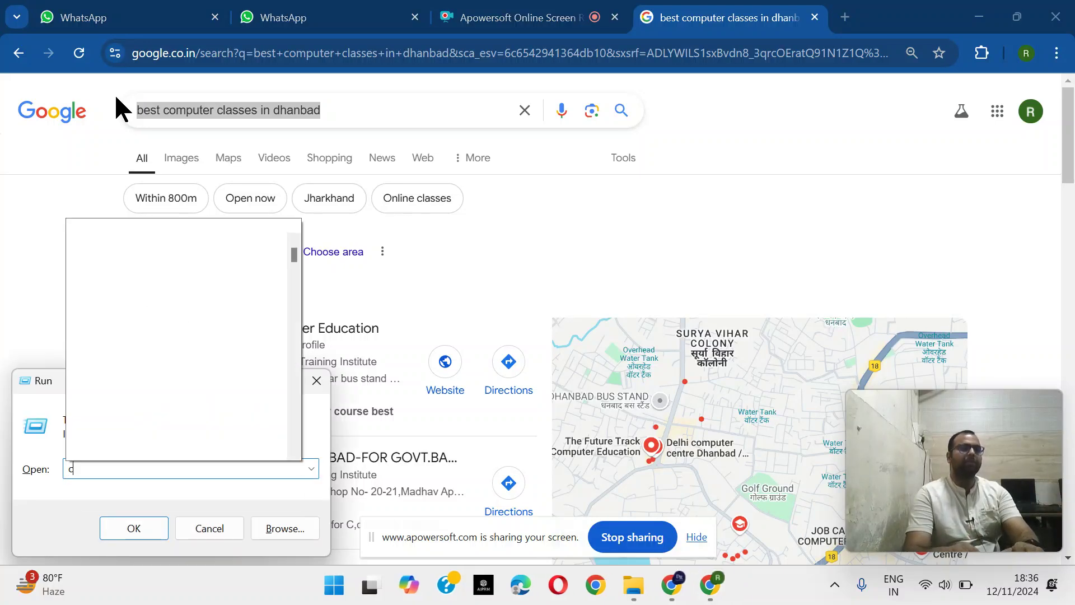
key(Return)
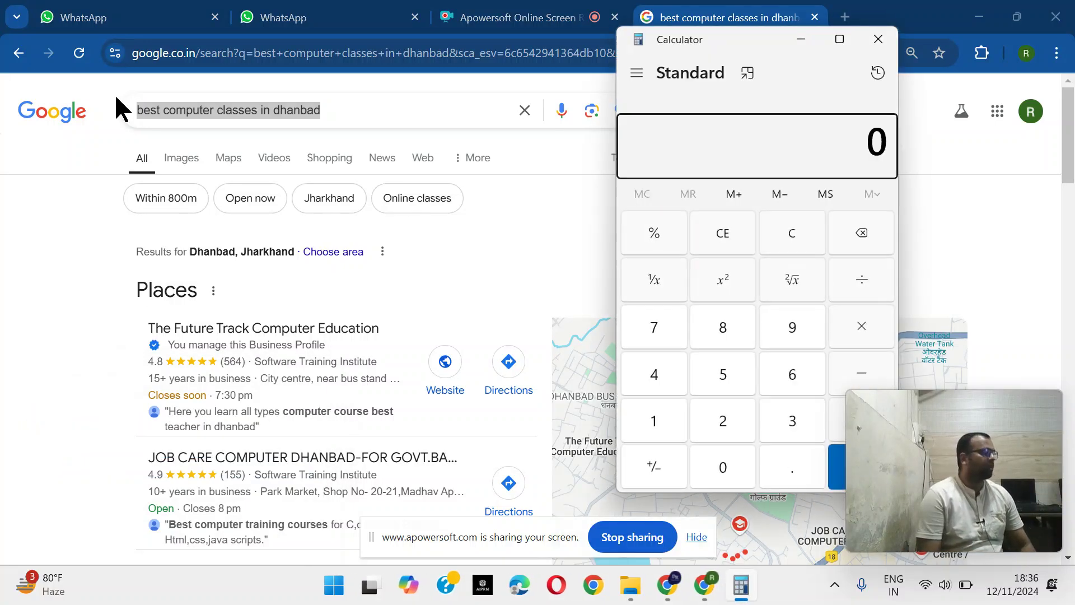
text(2500000)
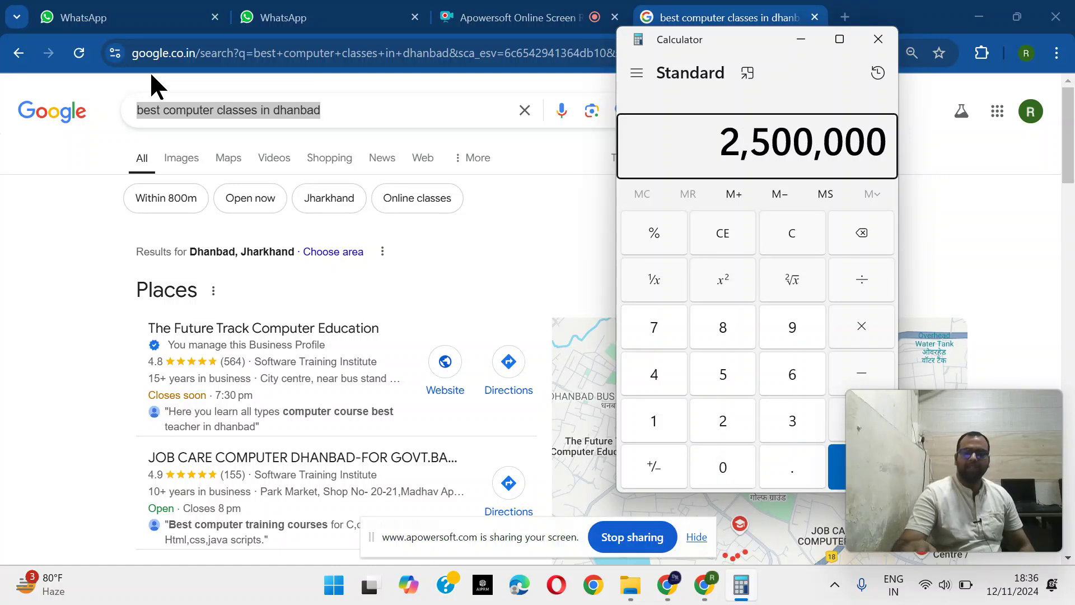
key(BackSpace)
text(0)
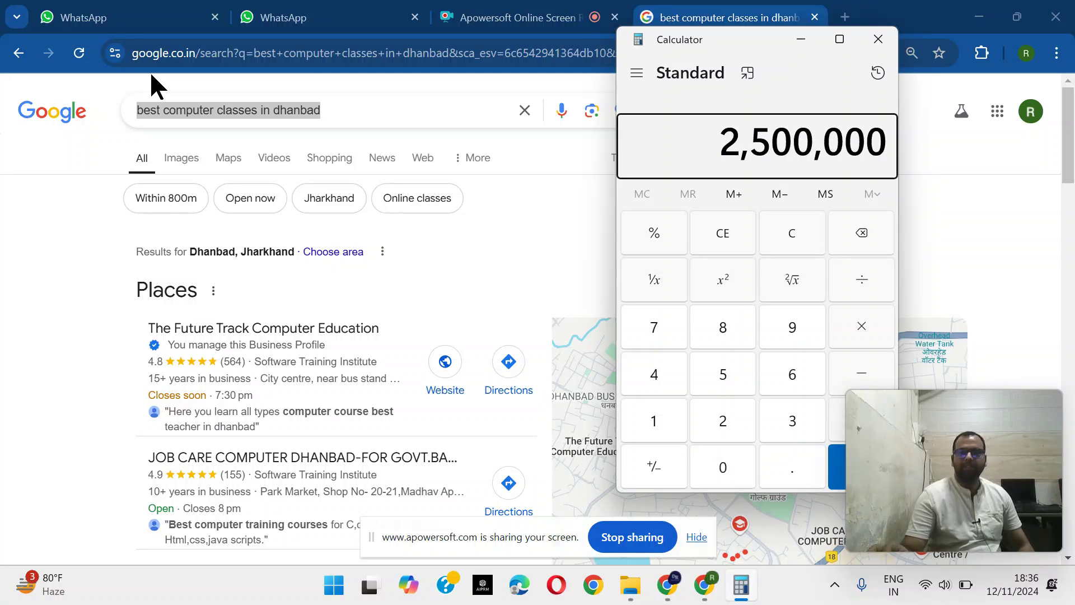
text(*2)
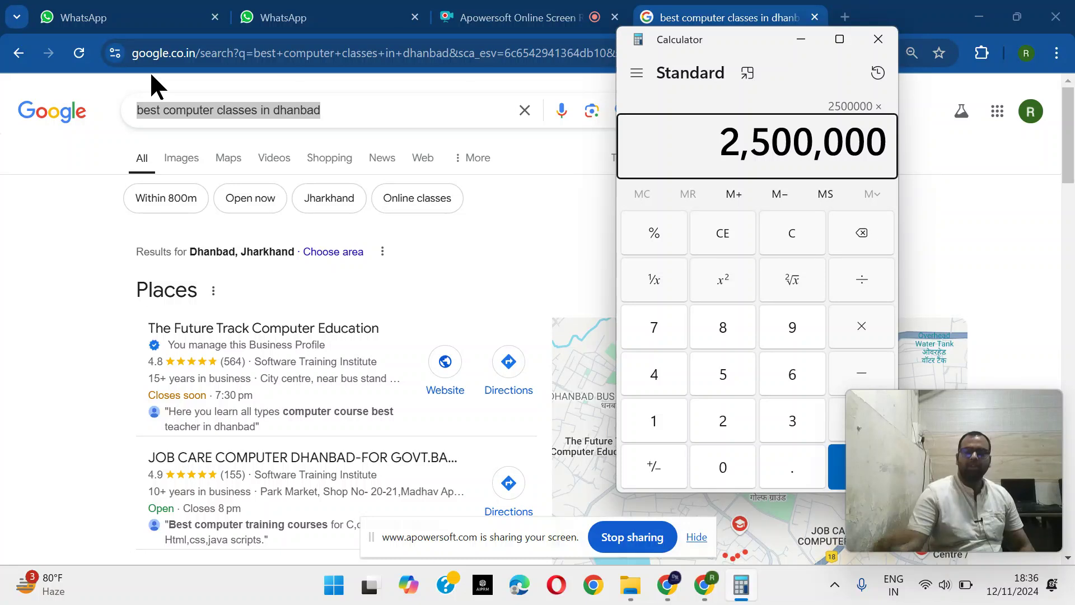
text(/100)
key(Return)
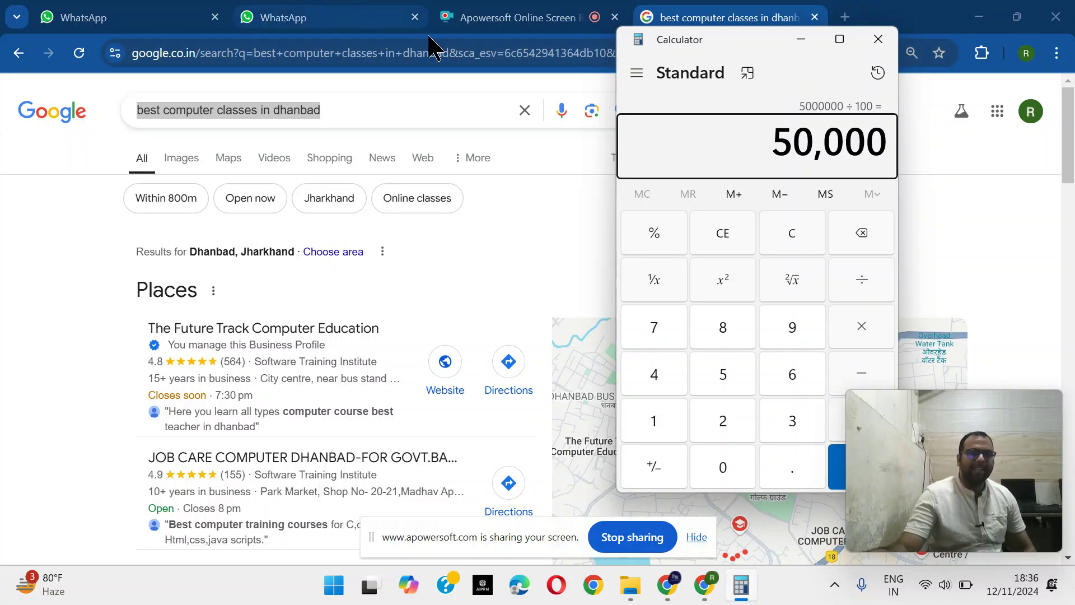
click(878, 40)
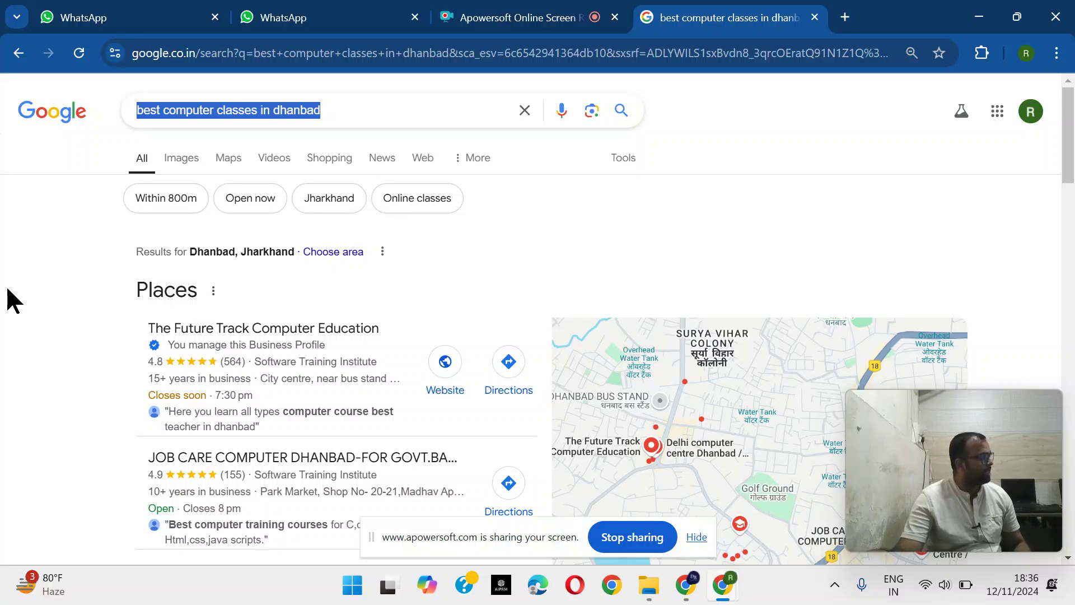
Reopen Calculator, multiply 10 by 500, clear the result and close it
key(super+r)
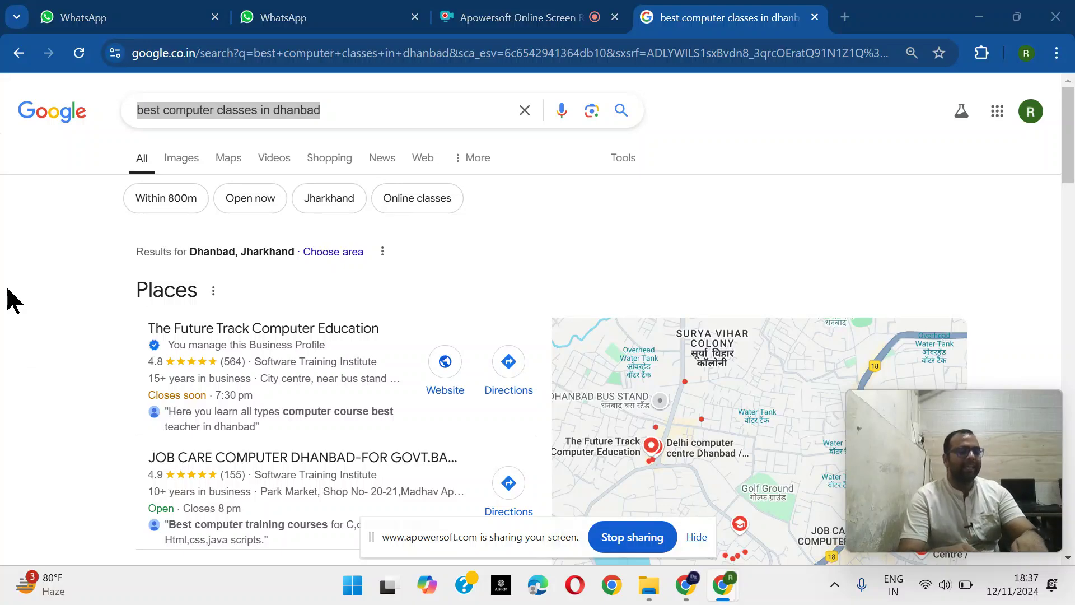
text(calc)
key(Return)
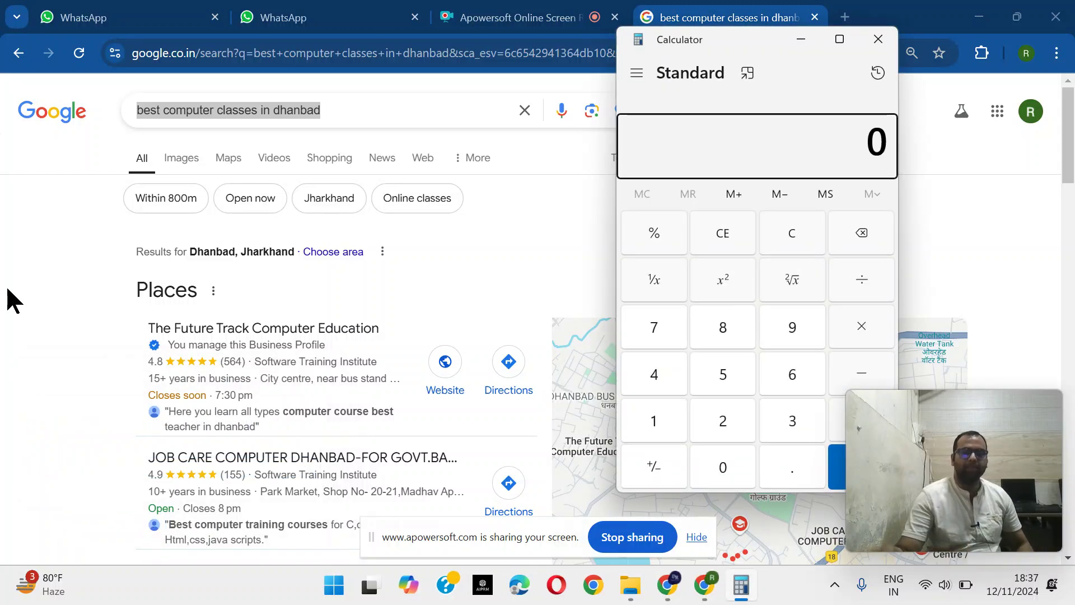
text(10)
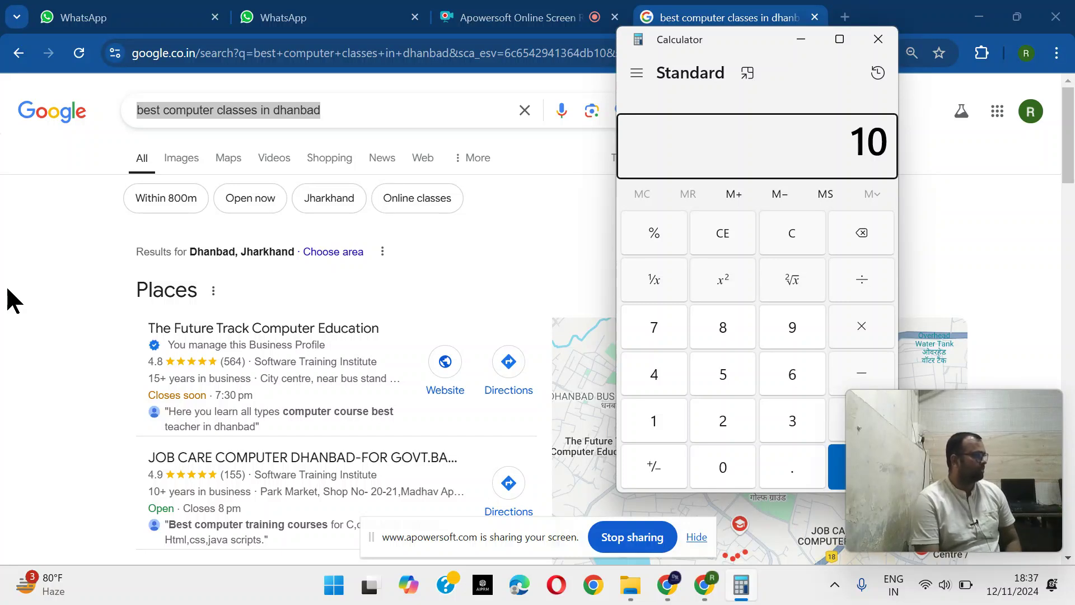
key(asterisk)
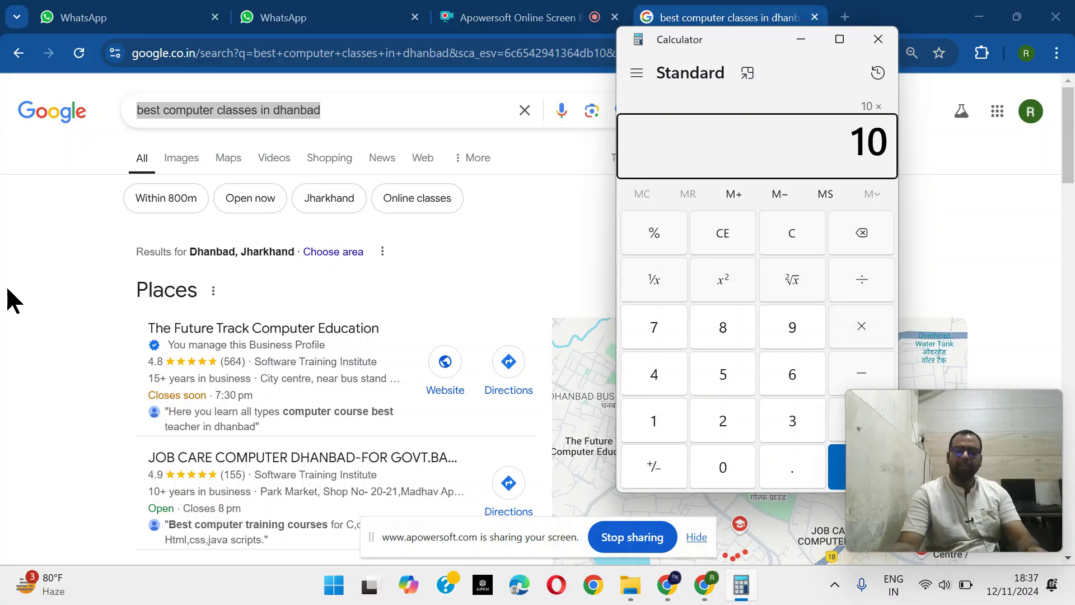
text(500)
key(Return)
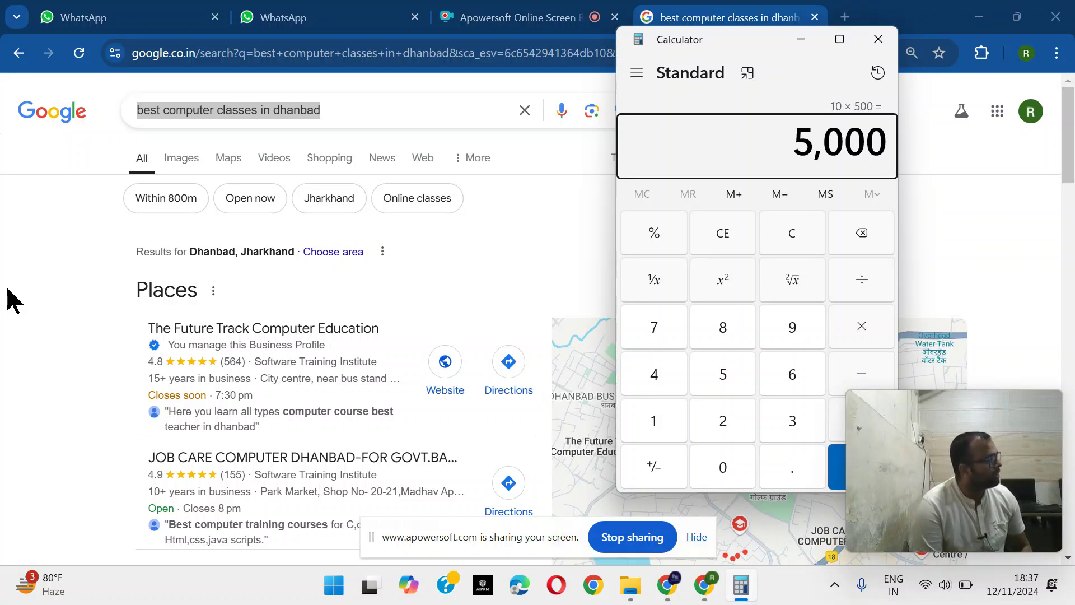
key(BackSpace)
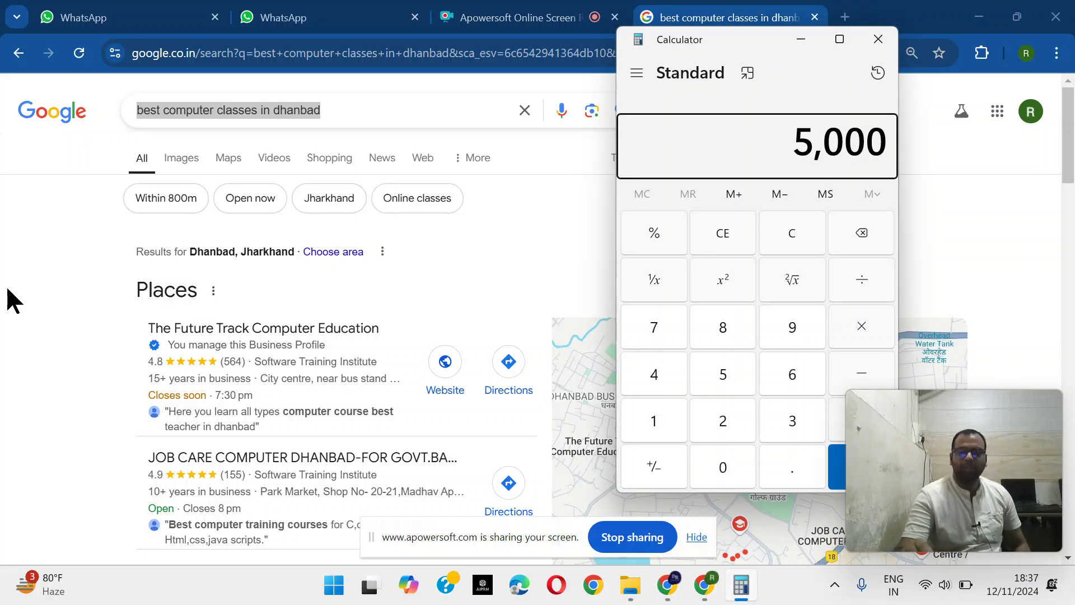
key(Escape)
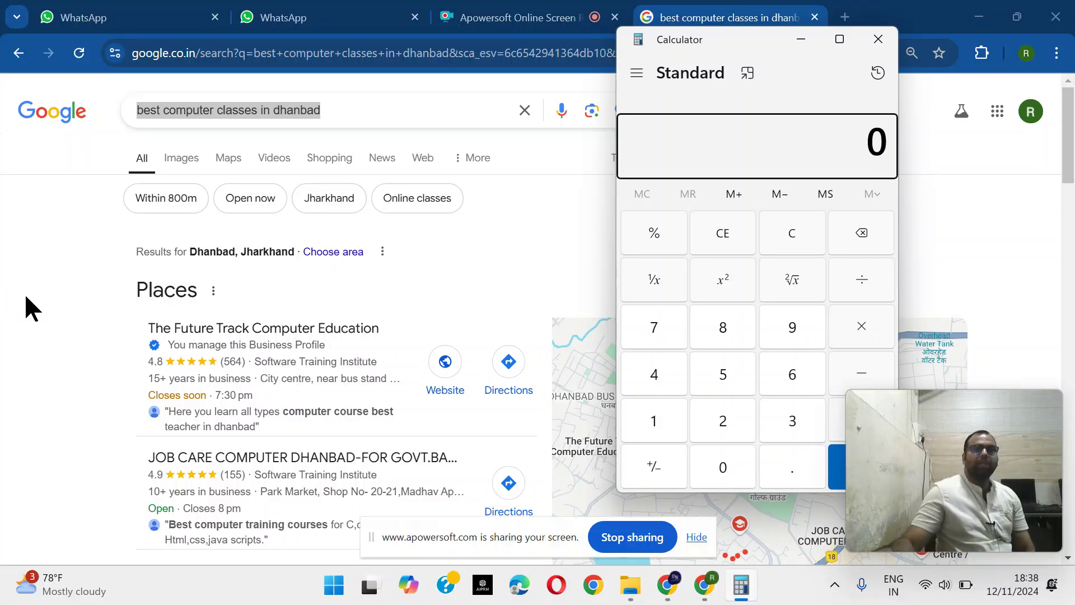
click(878, 40)
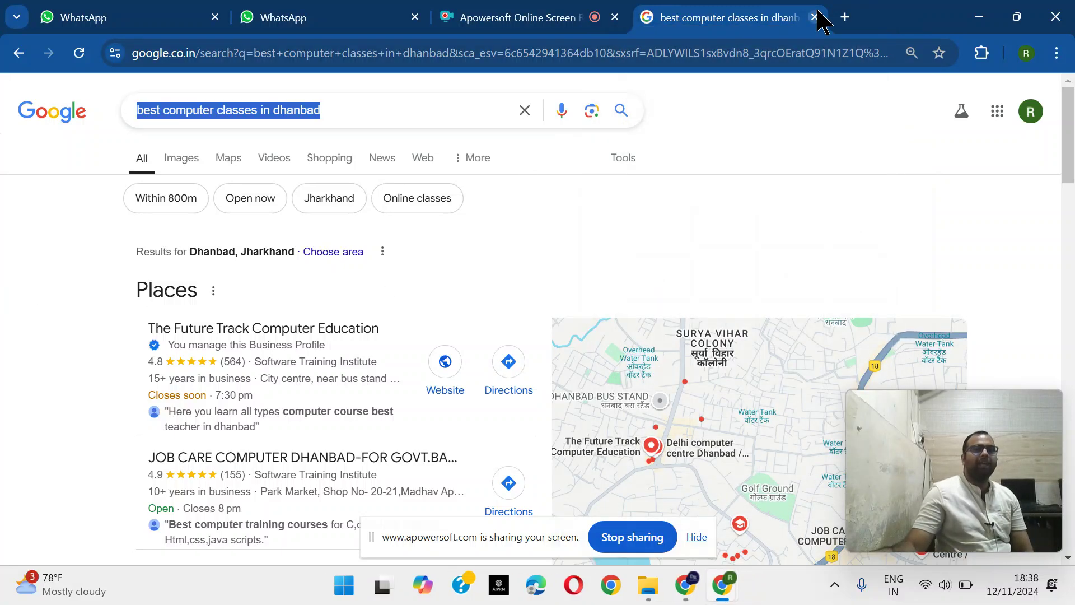
Open Google in a new browser tab and search for "google keyword planner"
click(845, 18)
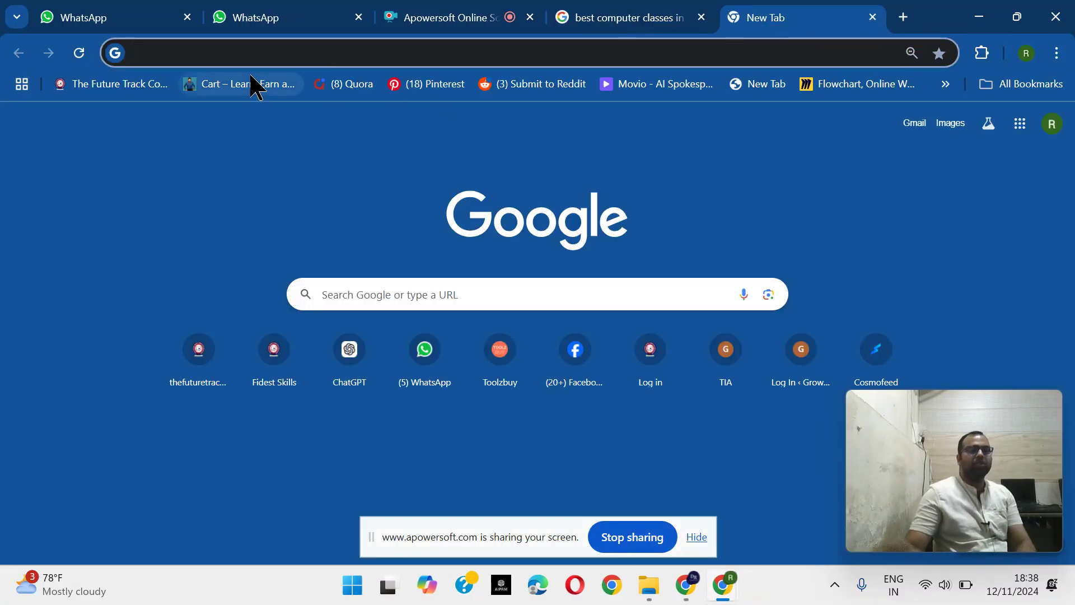
text(g)
key(Return)
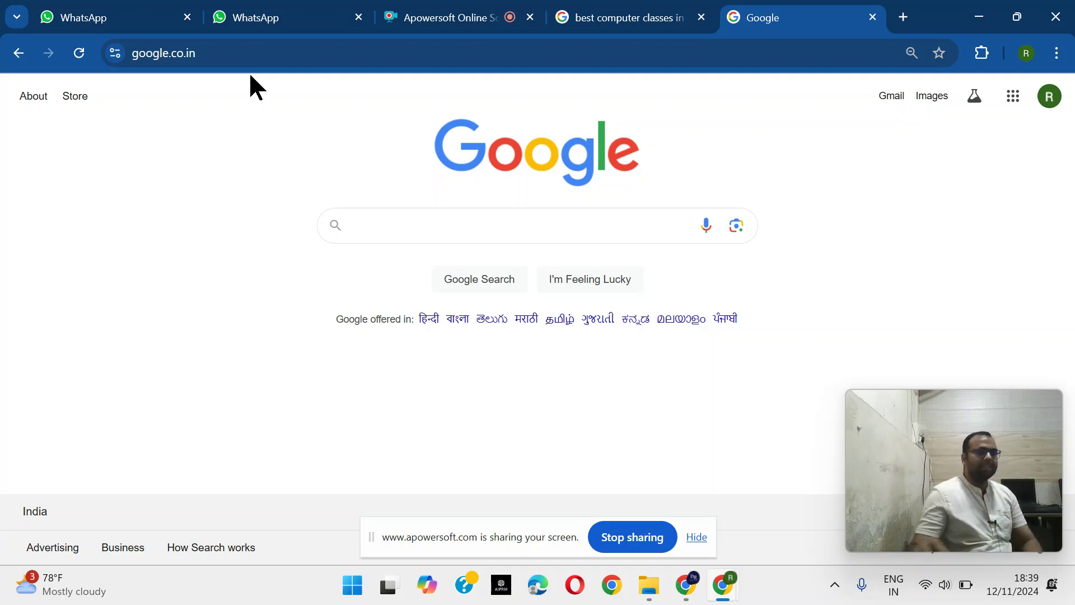
text(google s)
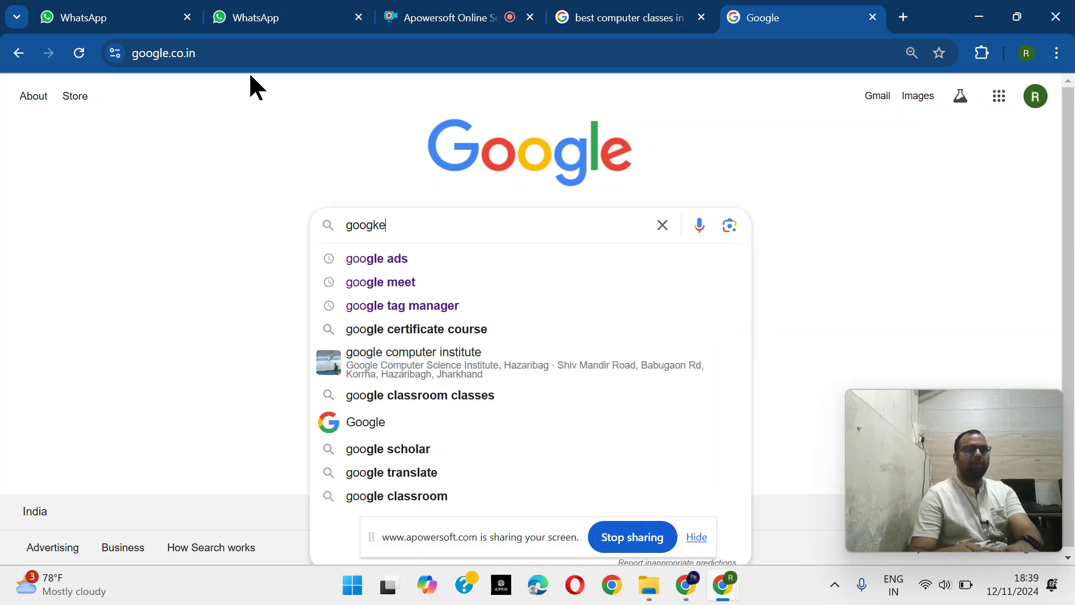
key(BackSpace)
key(BackSpace)
key(BackSpace)
key(BackSpace)
text(le keyword)
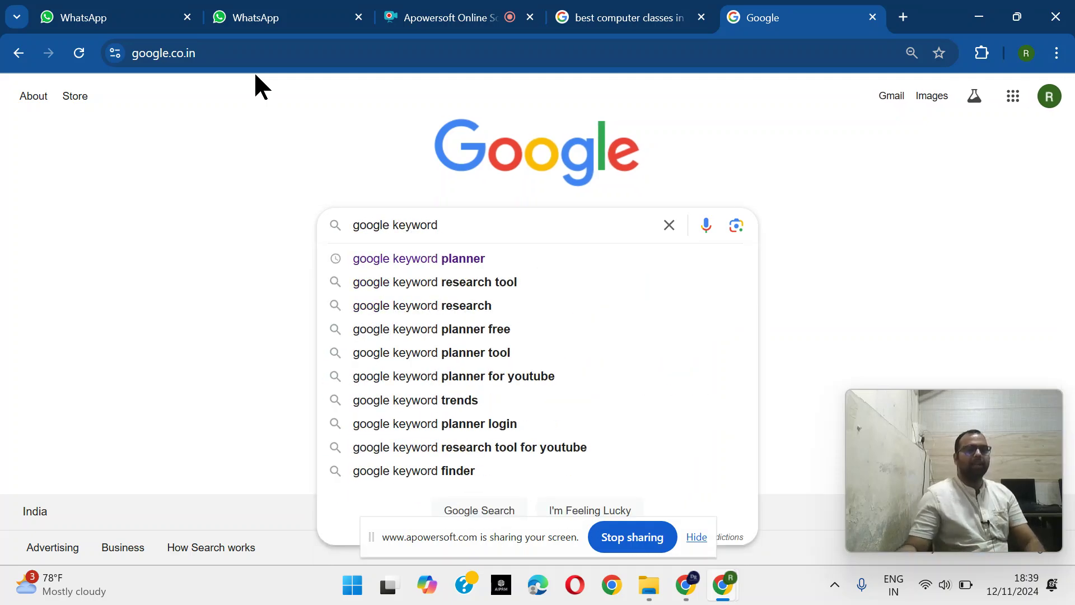
key(Down)
key(Return)
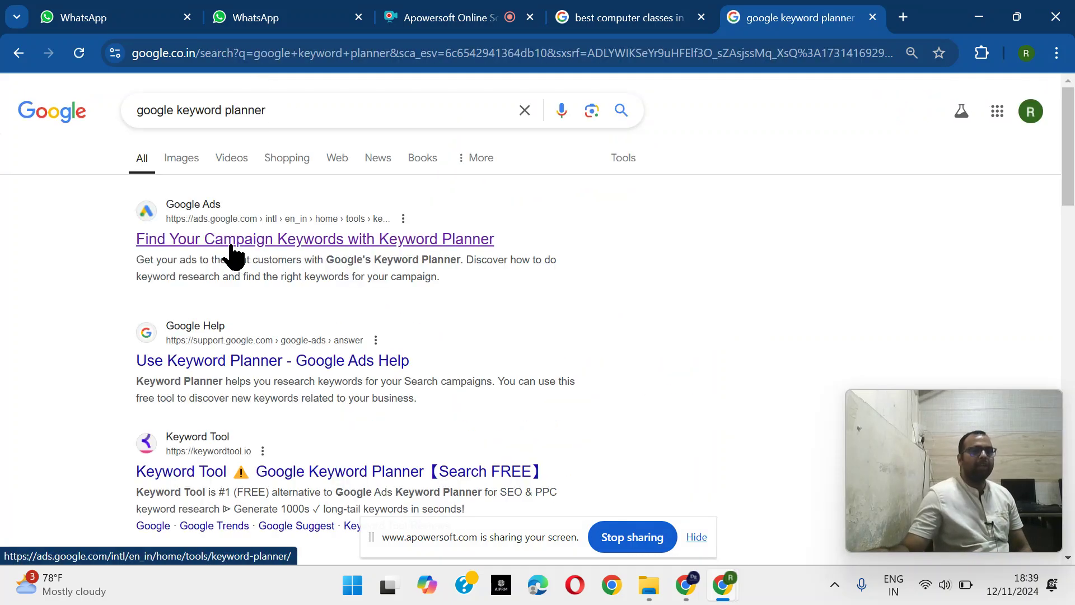
Open Keyword Planner from the Google Ads result using the first listed Ads account, and hide the missing-GSTIN and Circumventing systems policy notices
click(345, 242)
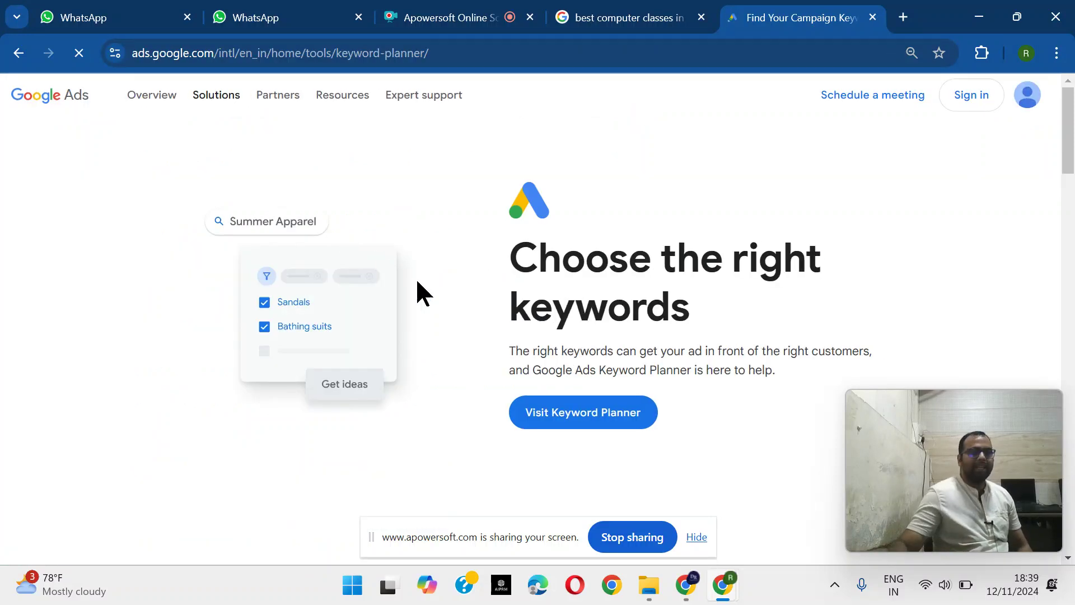
click(591, 425)
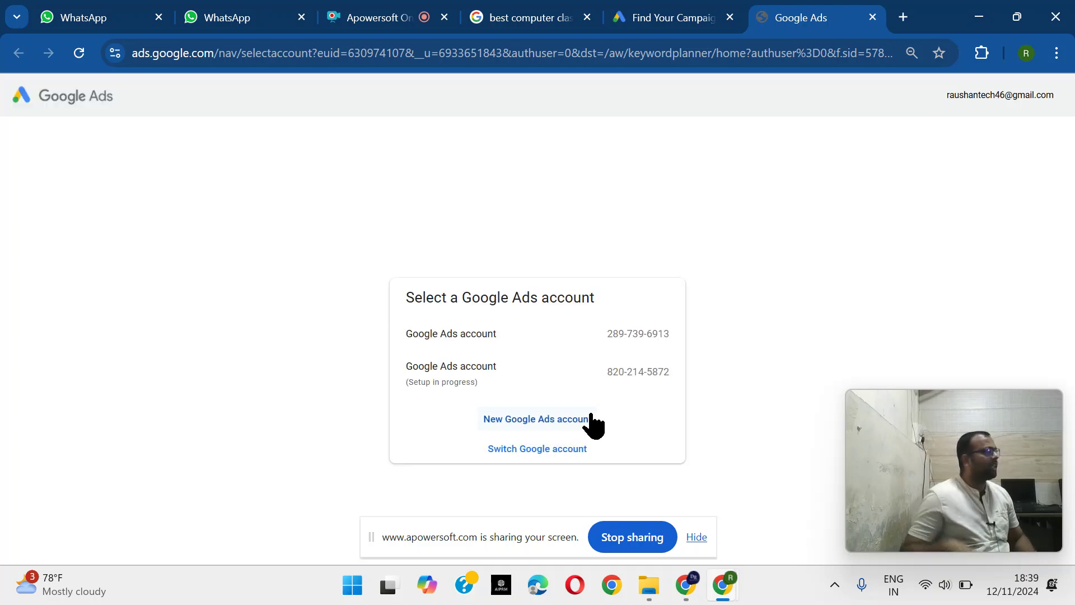
click(565, 336)
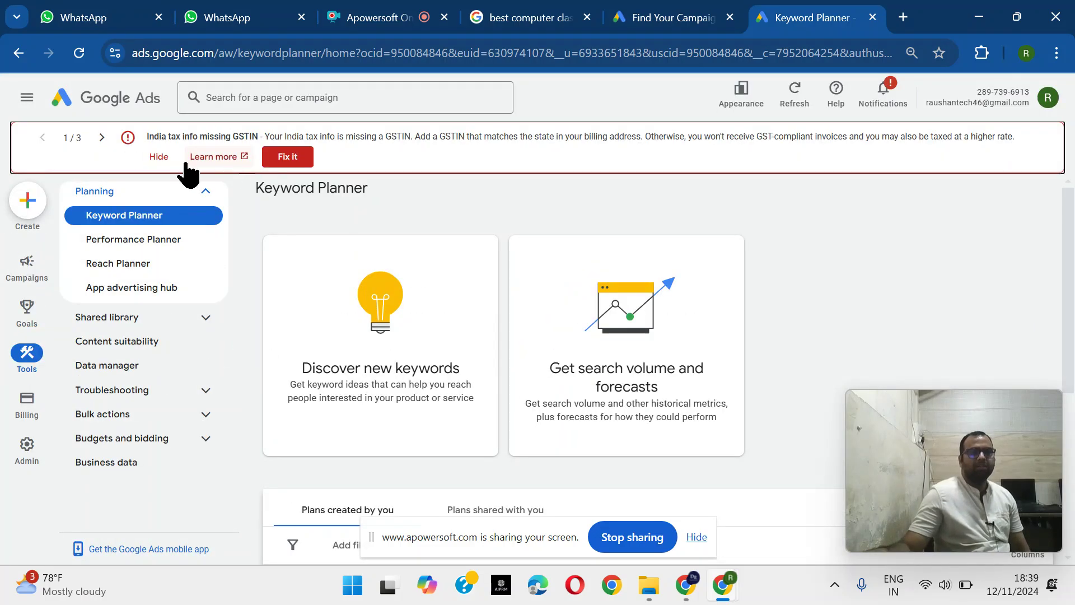
click(161, 158)
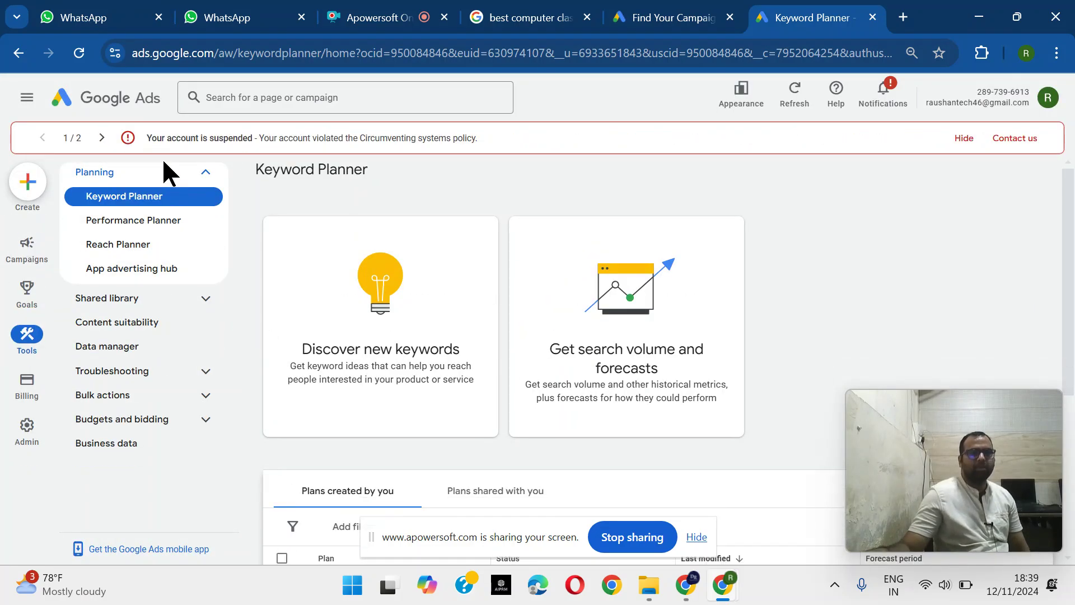
click(964, 138)
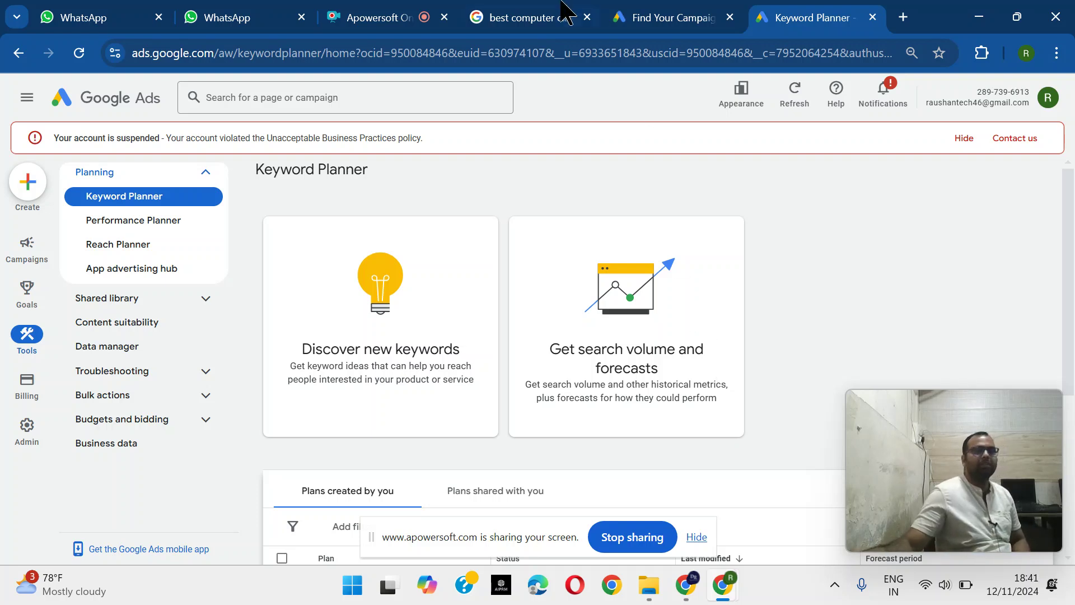
Return to the Keyword Planner page and open the form for discovering new keywords
click(372, 17)
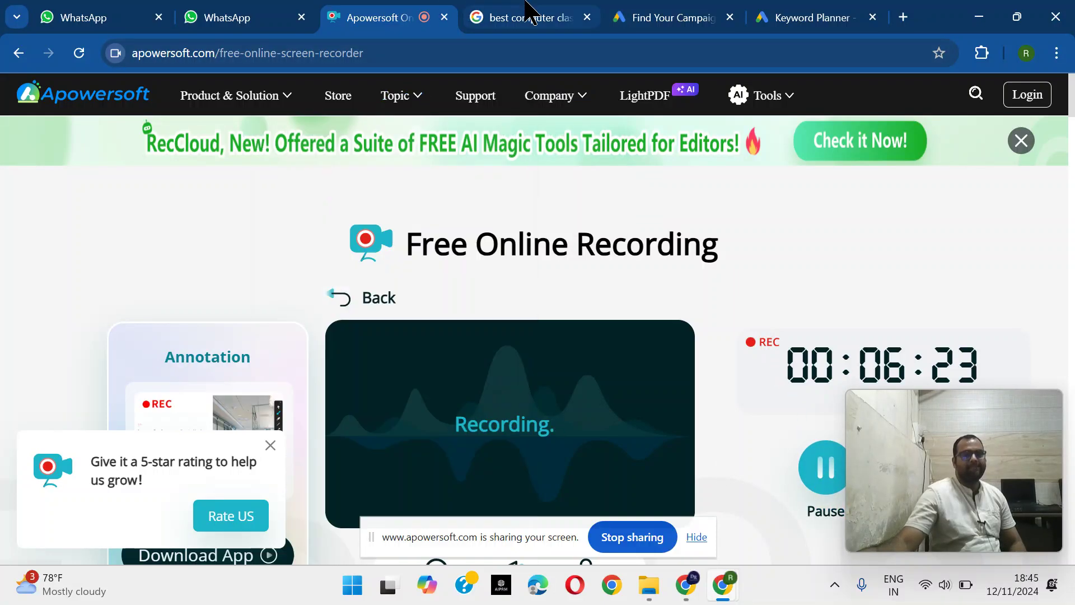
click(675, 15)
click(795, 14)
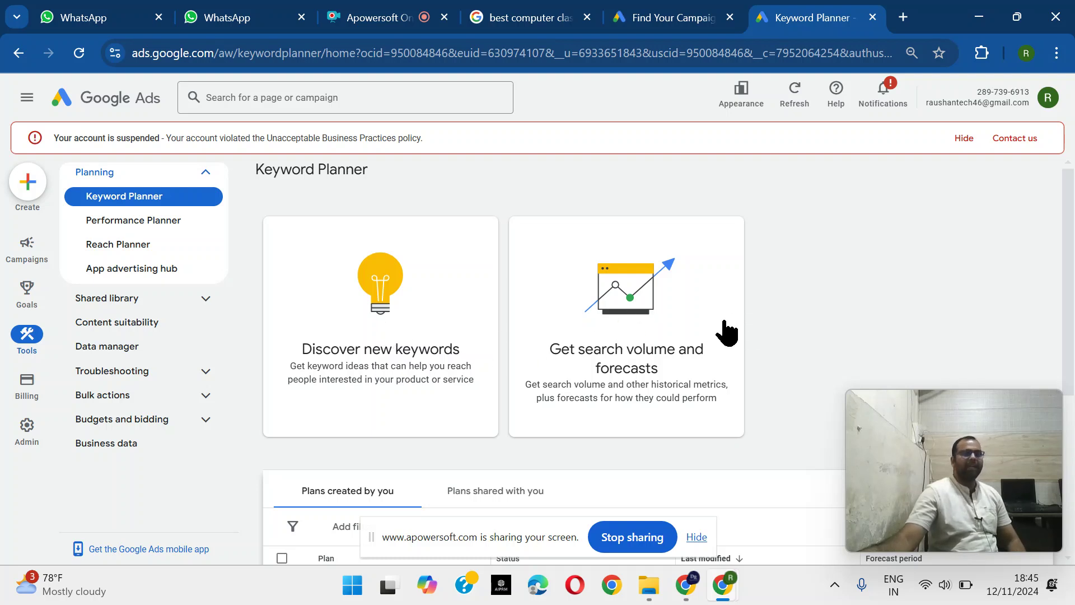
click(422, 338)
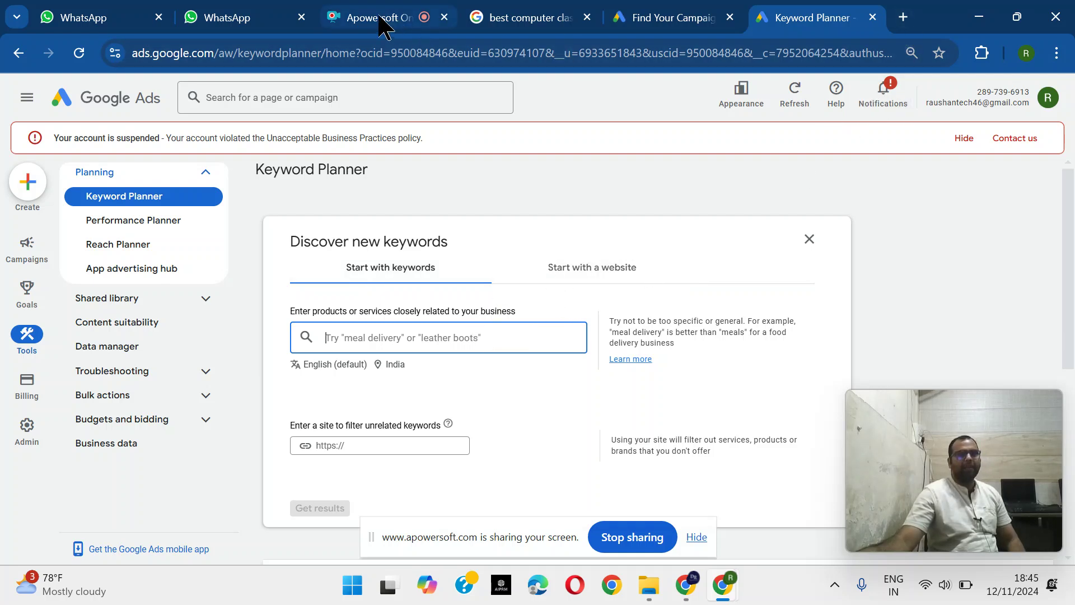
Enter and copy the site address thefuturetrack.in in a new browser tab, and return to Keyword Planner
click(903, 17)
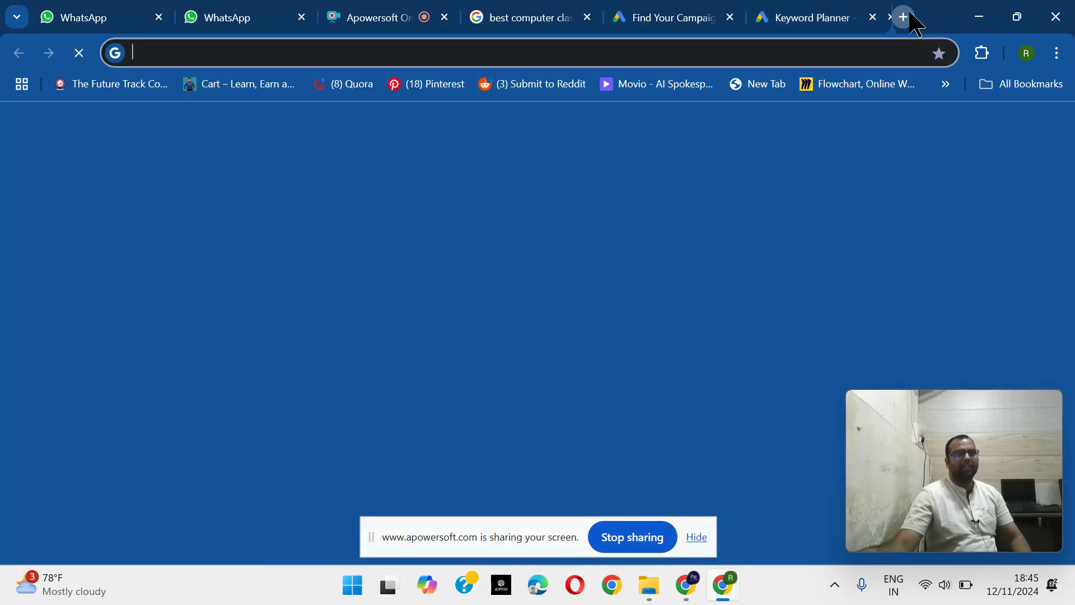
text(thefuturetrack.in)
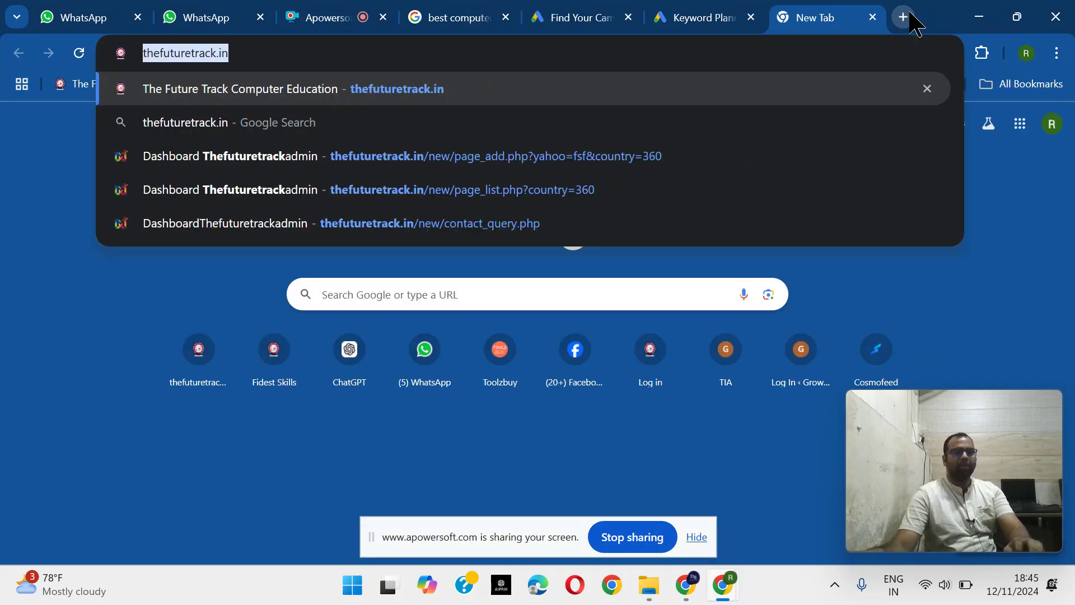
click(723, 15)
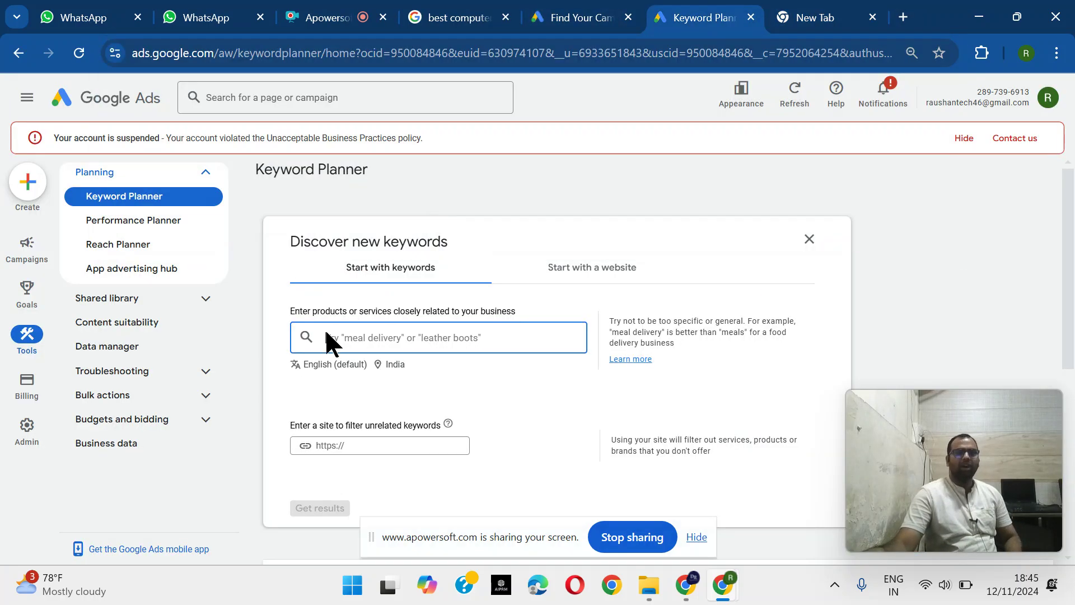
click(367, 335)
text(https://thefuturetrack.in/)
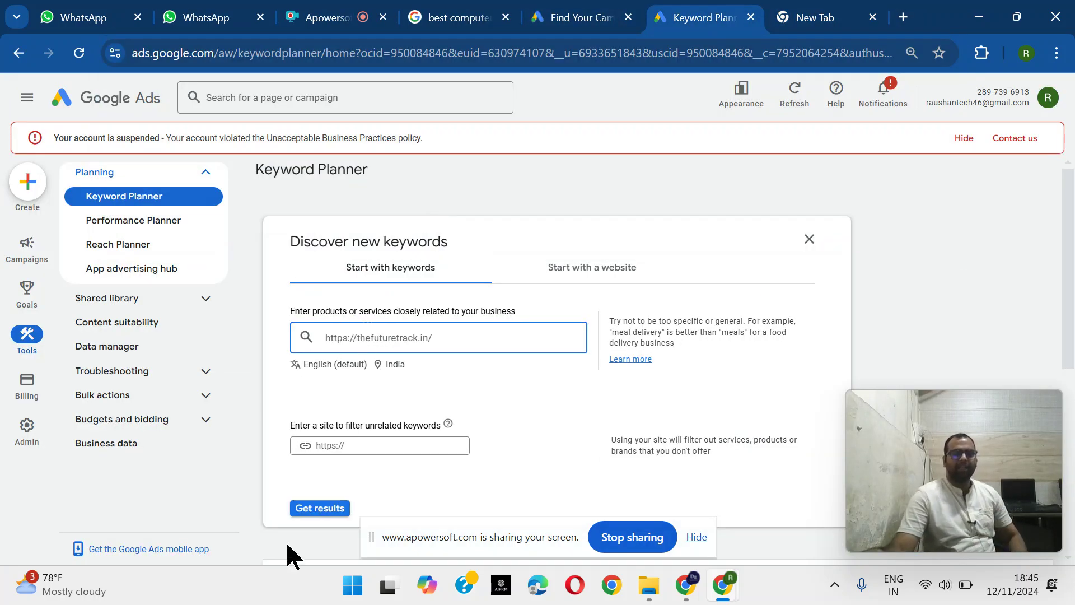
click(322, 507)
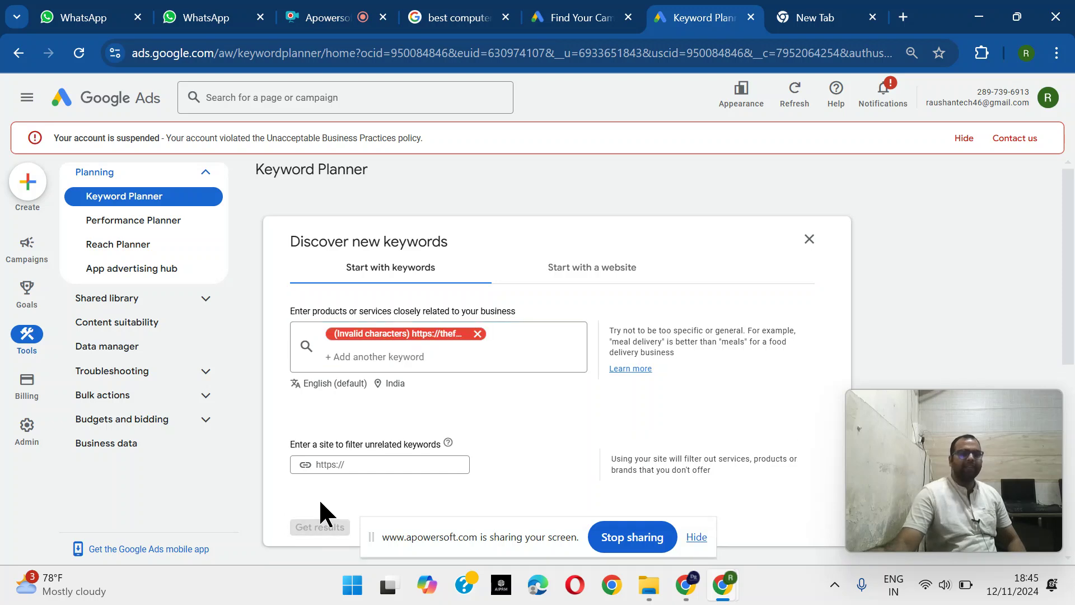
click(478, 334)
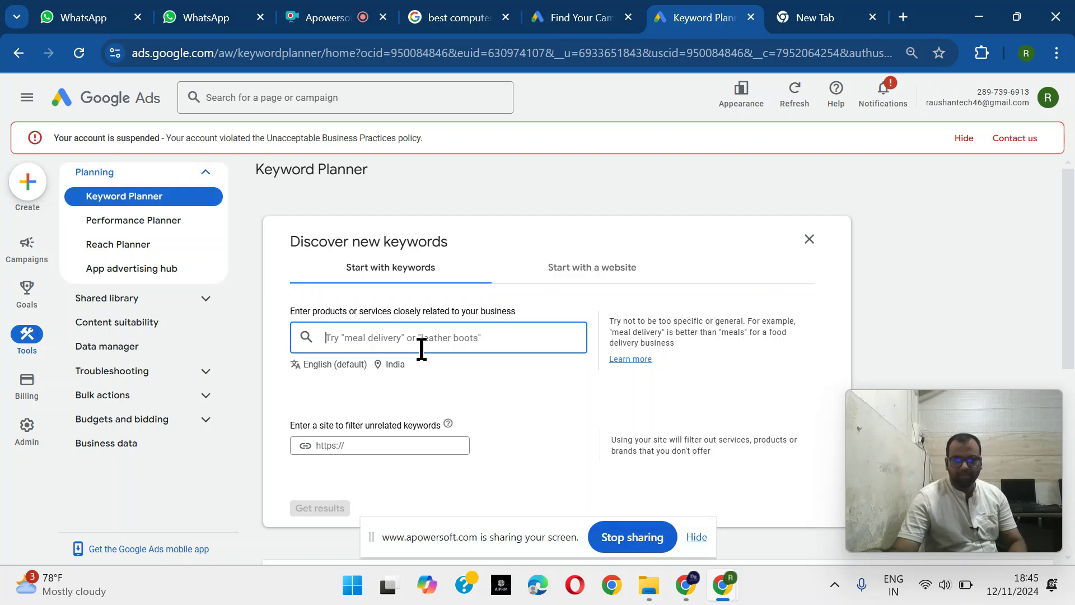
click(625, 273)
click(437, 338)
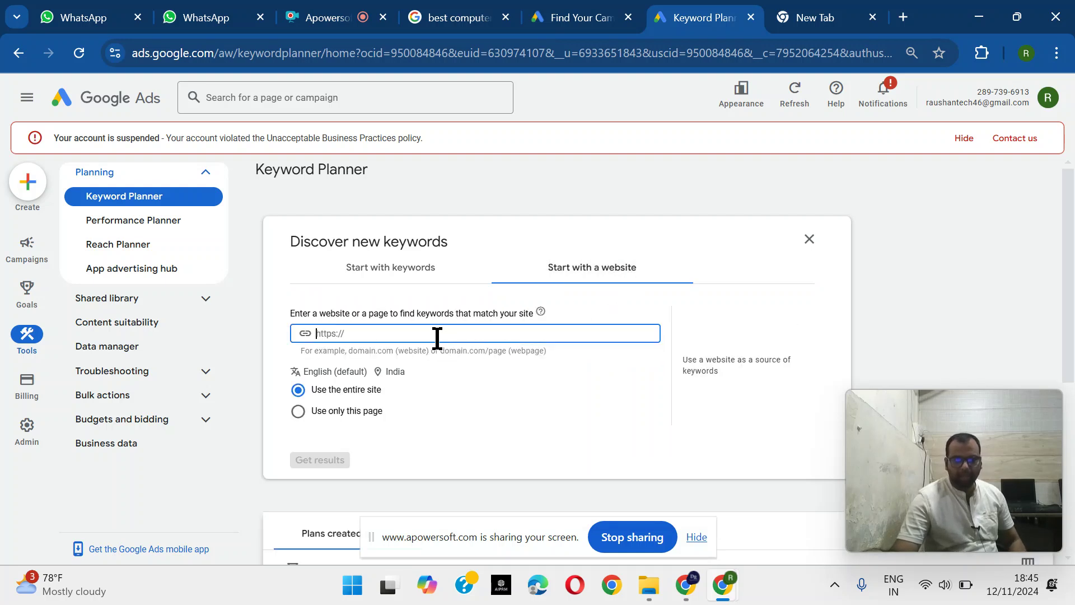
text(https://thefuturetrack.in/)
click(331, 460)
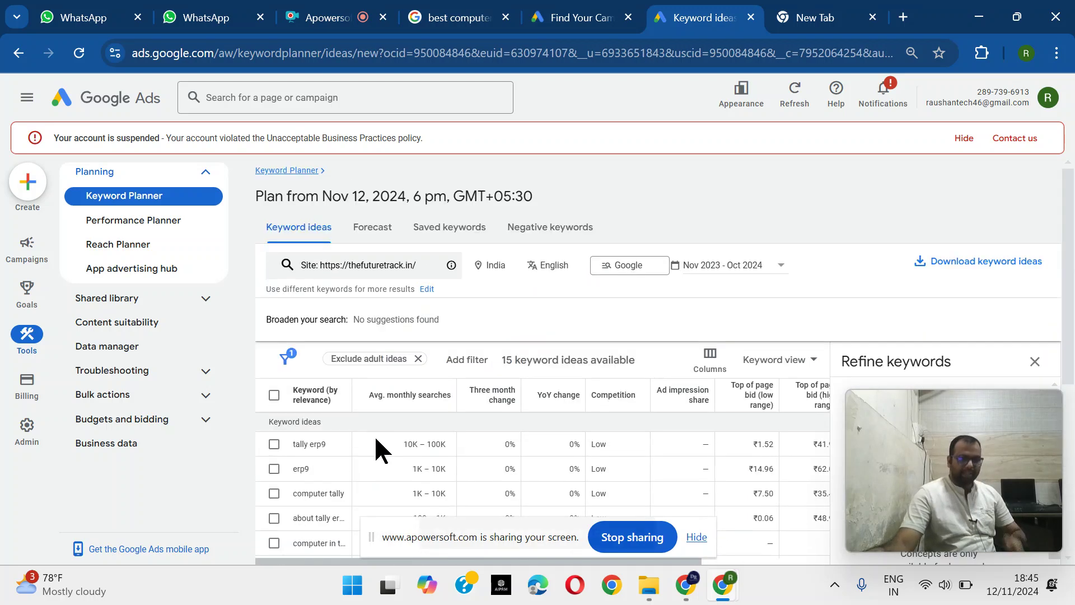
Look through the site's keyword ideas, download them and open the downloaded Keyword Stats file in Excel
scroll(375, 440, down, 5)
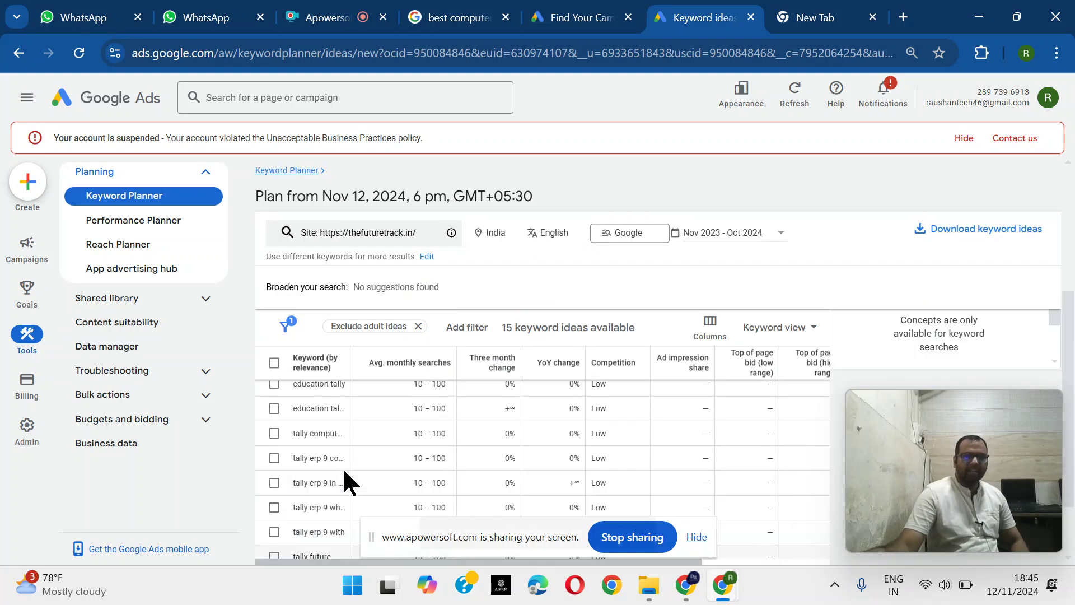
scroll(338, 435, up, 5)
scroll(336, 456, down, 2)
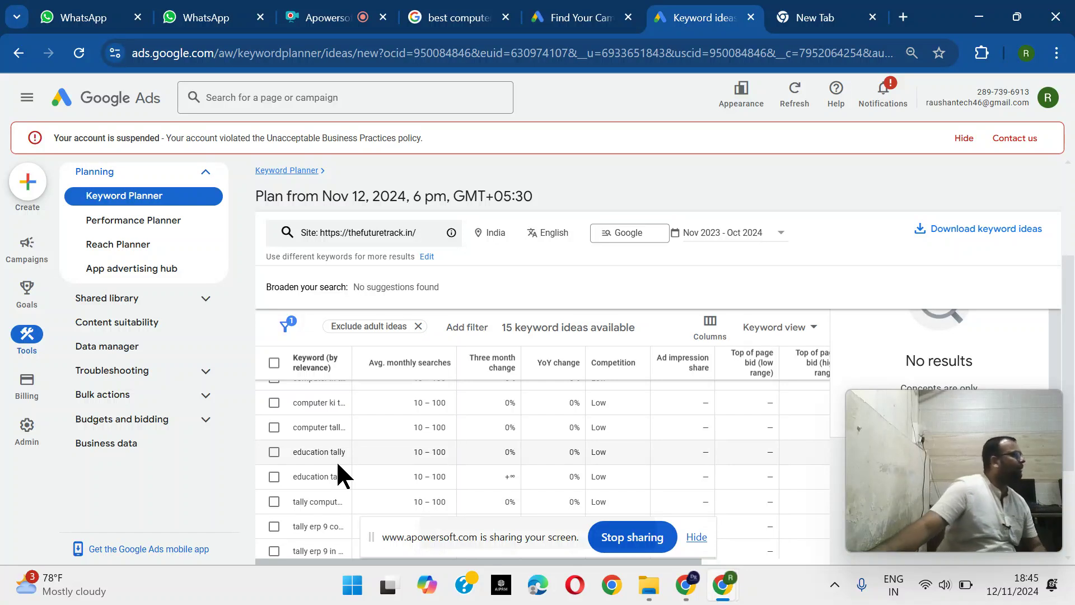
mouse_move(928, 393)
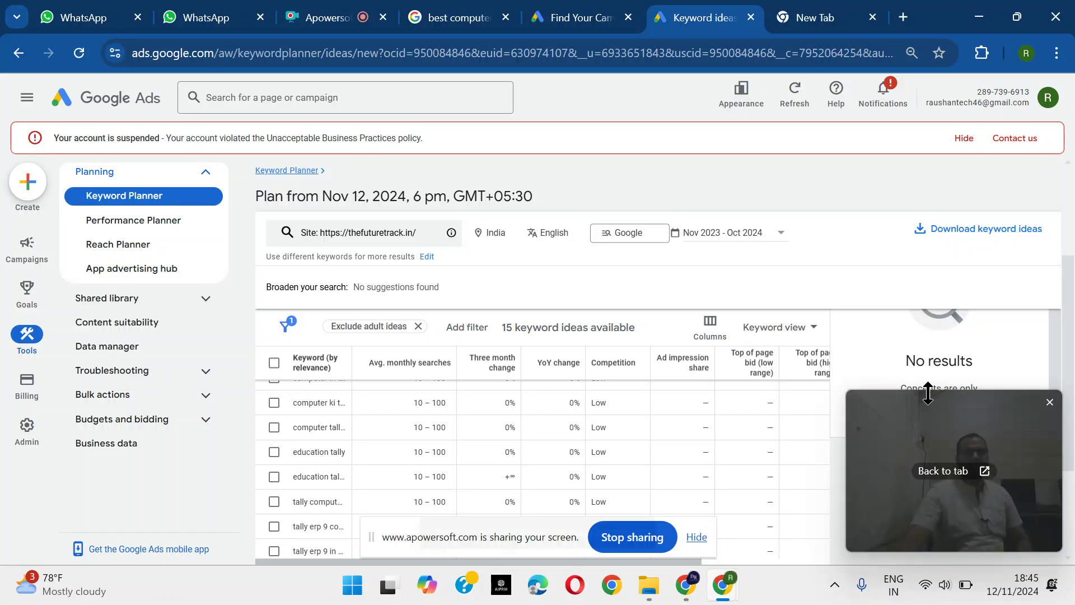
scroll(1003, 348, up, 5)
scroll(322, 456, down, 2)
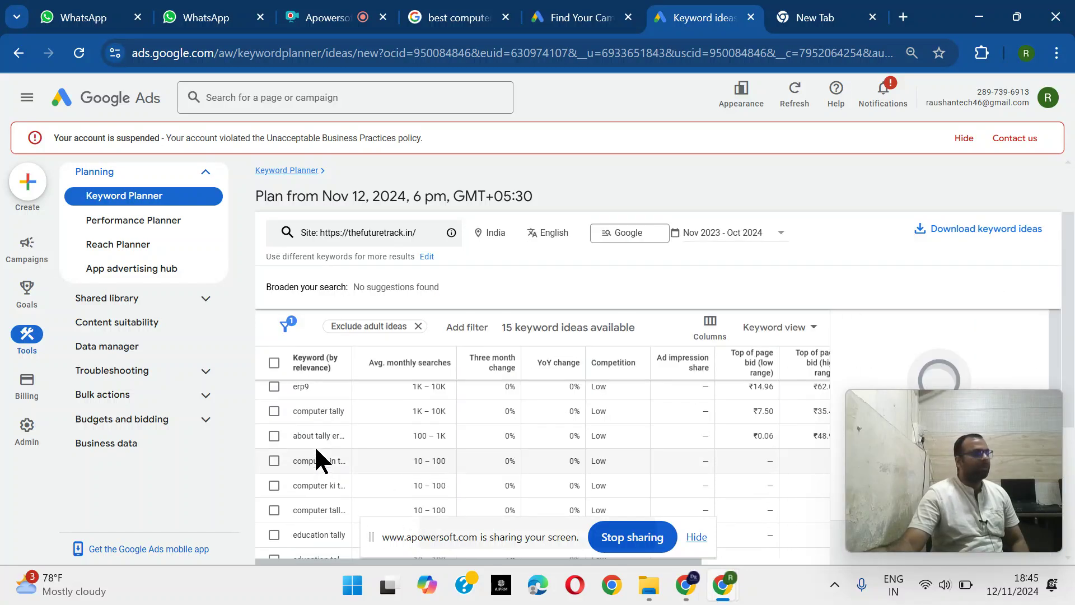
click(990, 240)
click(936, 255)
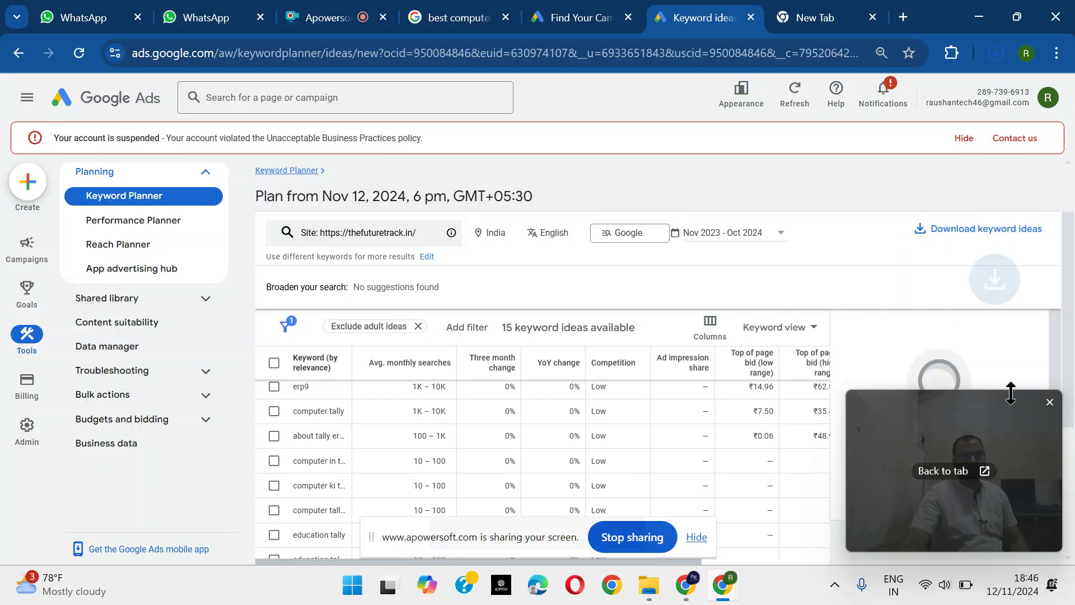
click(996, 54)
click(828, 140)
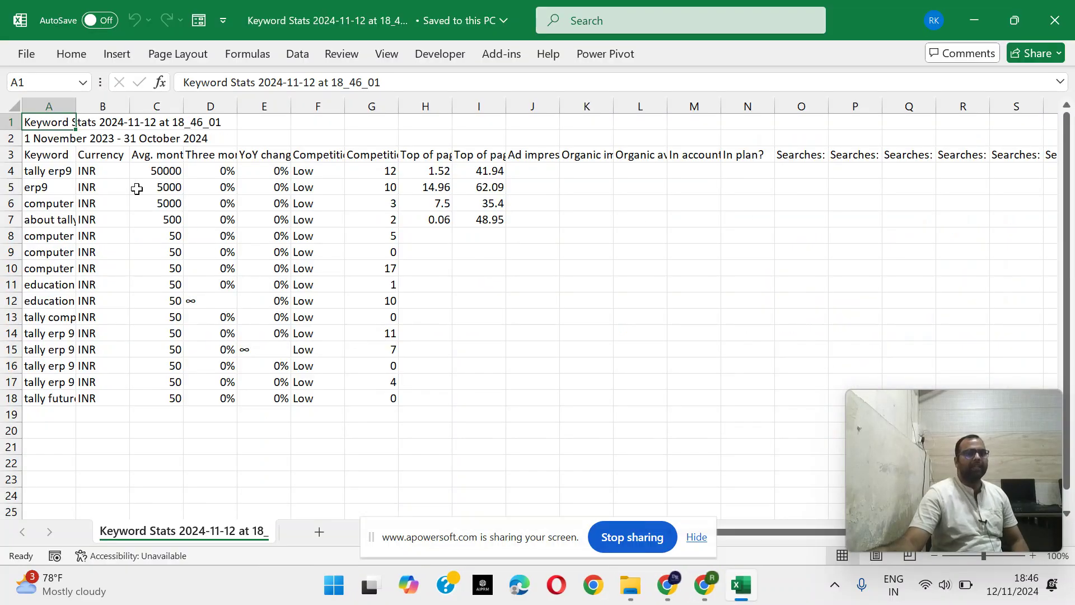
Fit column A to its contents and go through the keywords listed in it, selecting A5 to A19
double_click(76, 106)
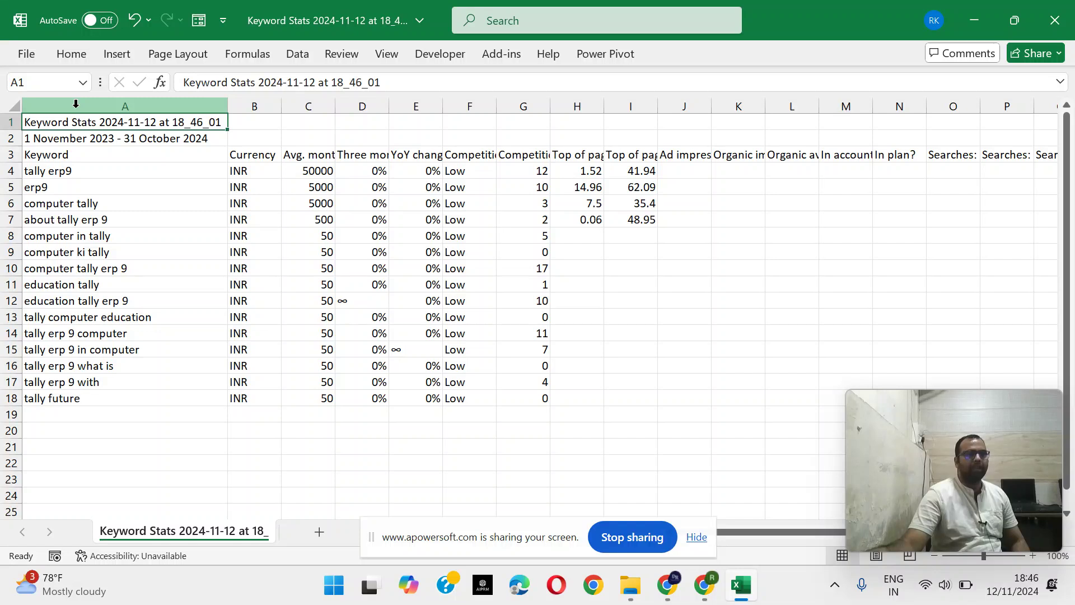
click(85, 173)
click(119, 203)
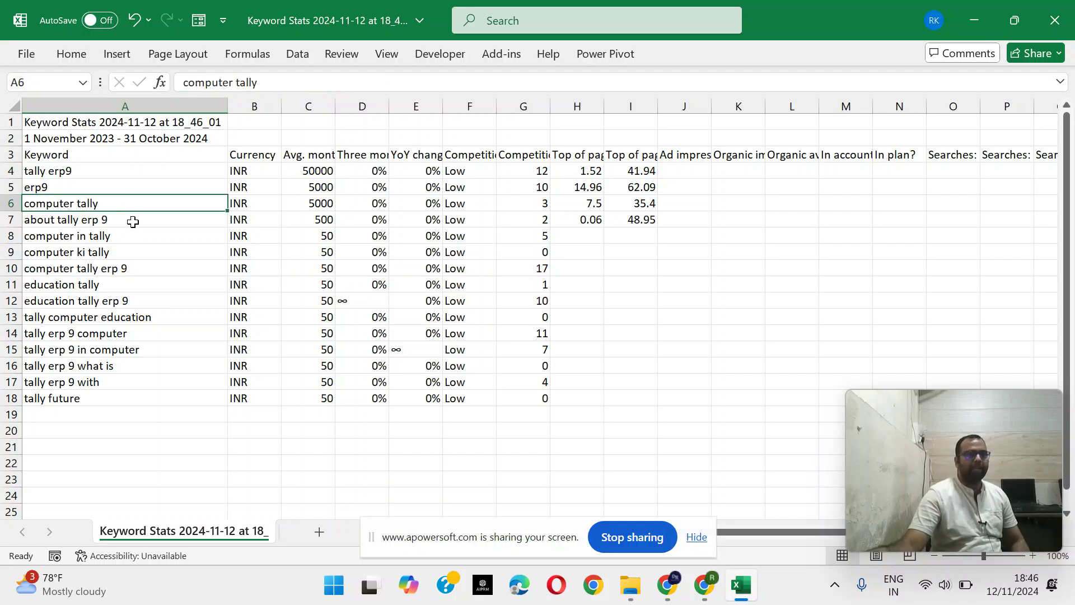
click(133, 222)
click(133, 252)
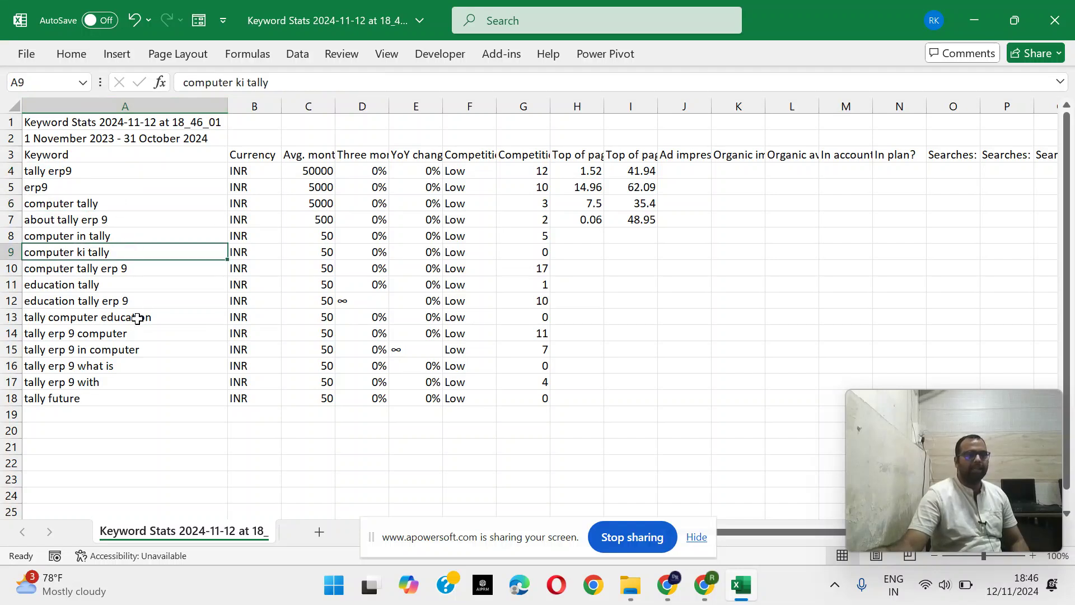
drag(125, 189, 138, 415)
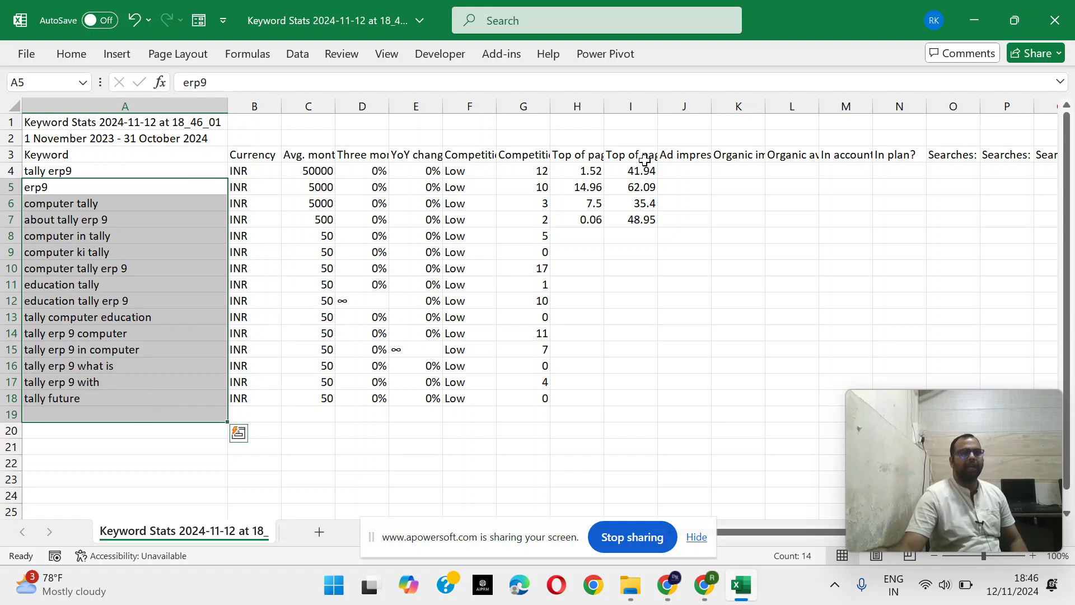
Widen the two top-of-page bid columns H and I, and examine both bids for the keyword tally erp9
drag(604, 107, 607, 107)
click(588, 170)
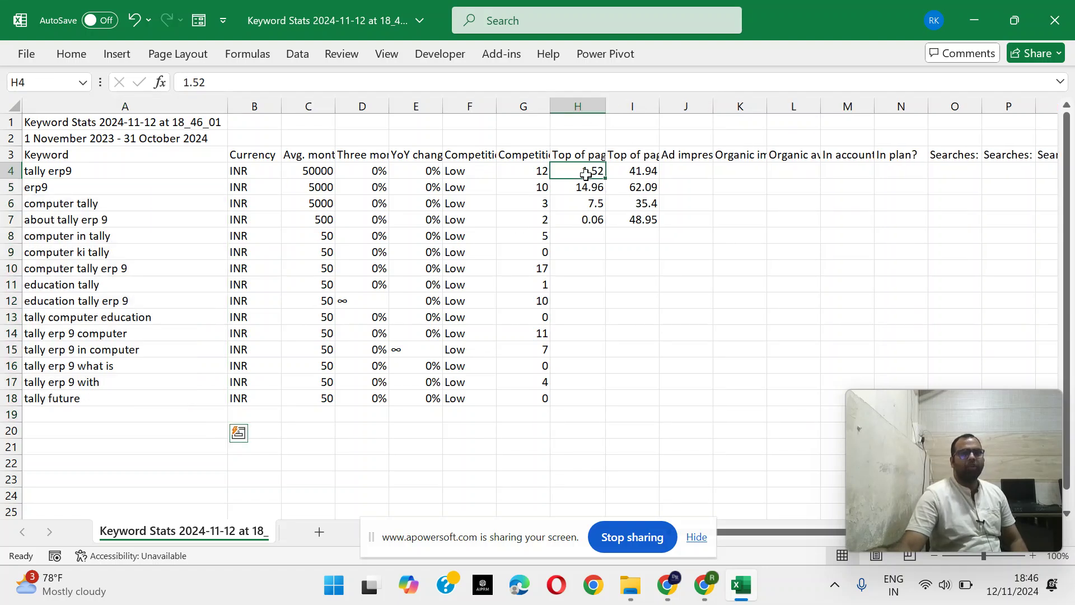
drag(602, 110, 726, 107)
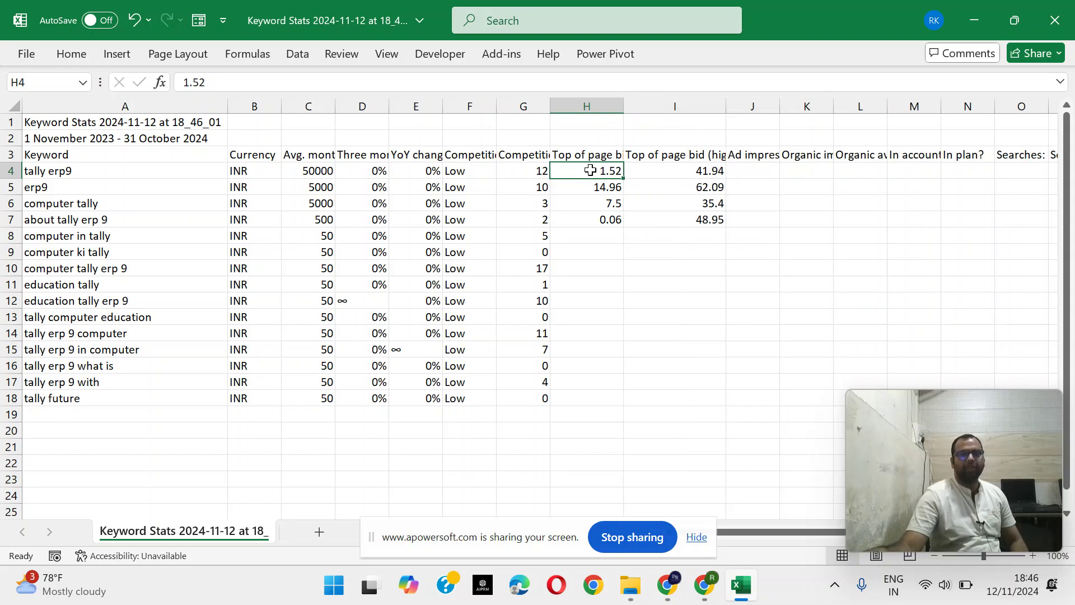
click(695, 170)
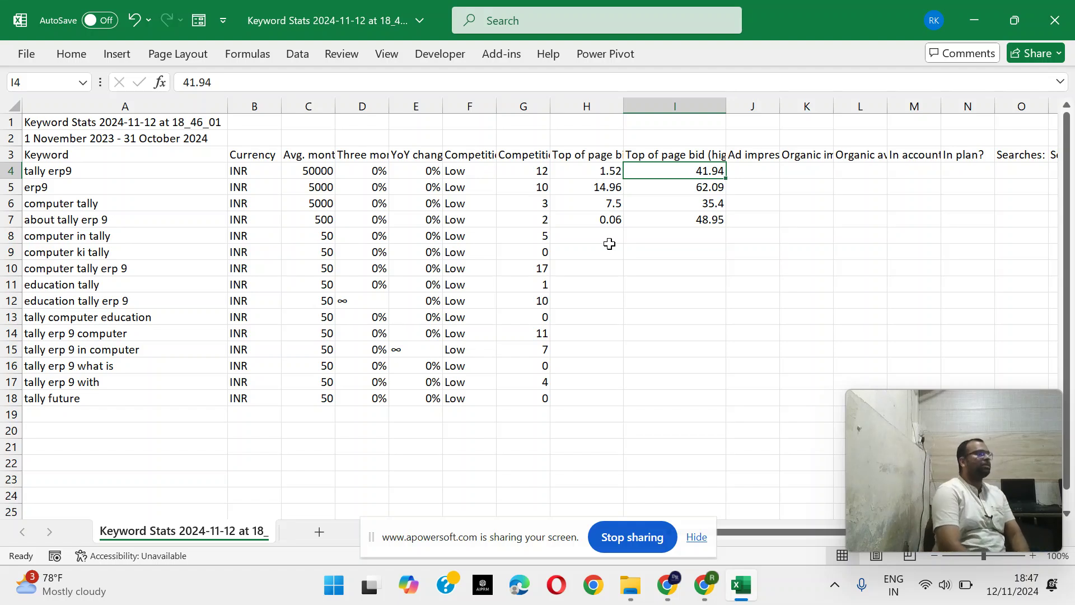
click(668, 585)
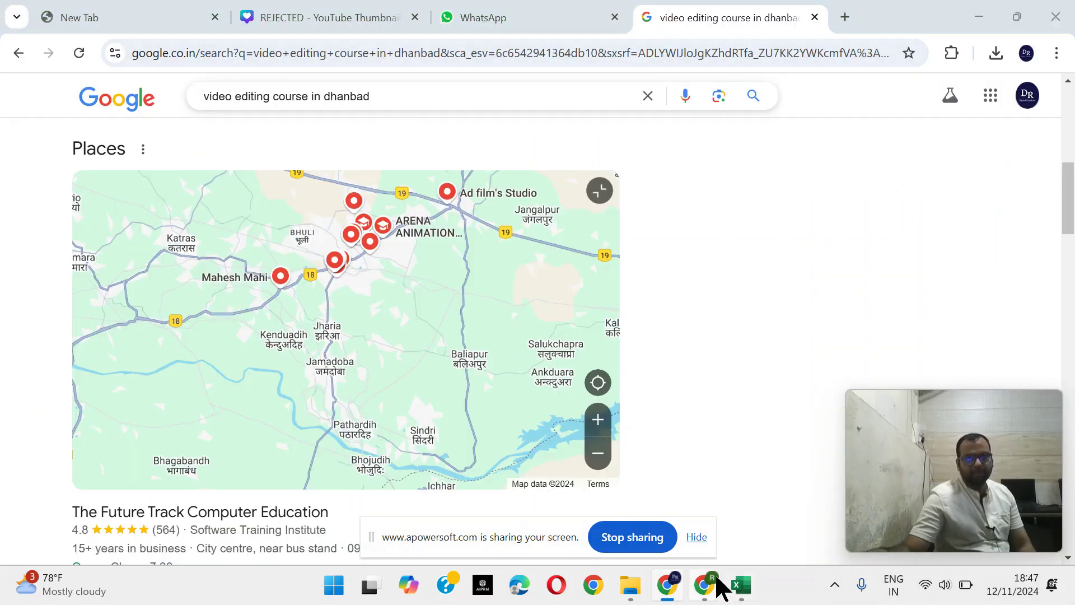
click(846, 18)
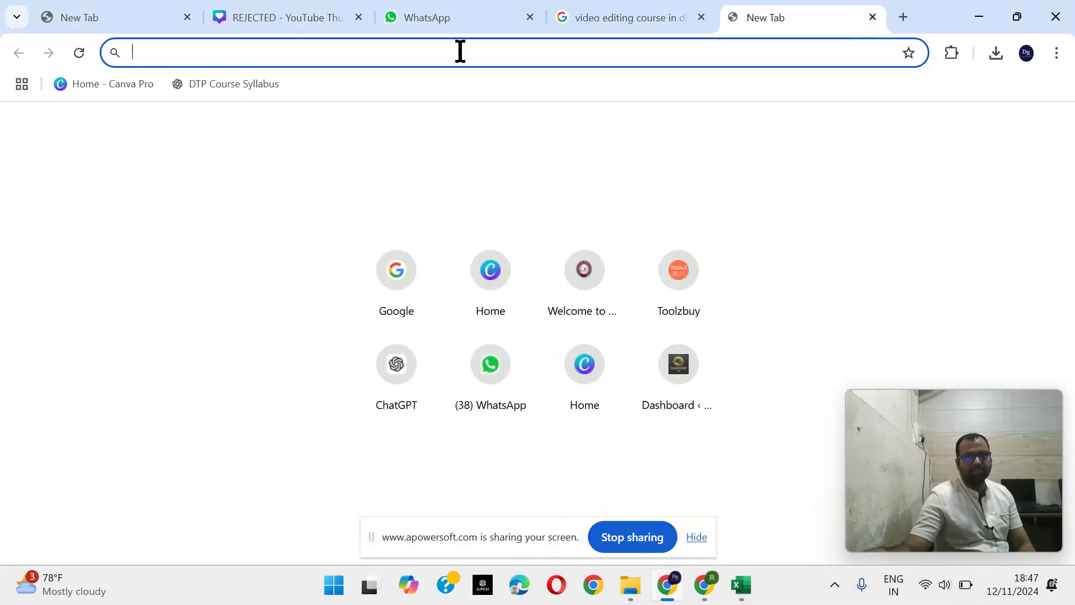
text(boo)
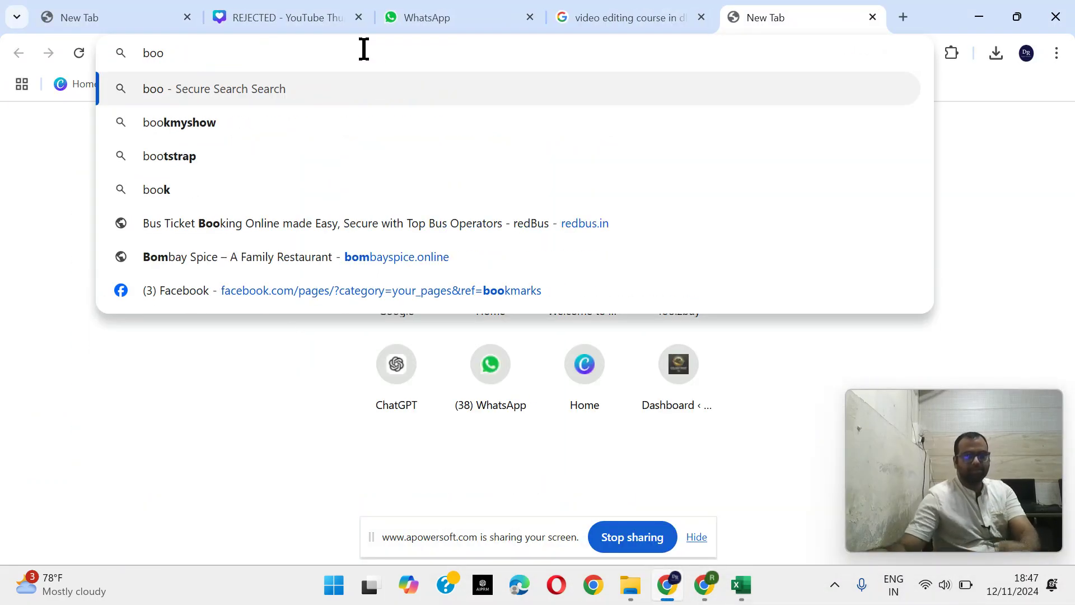
Switch to the Chrome window holding Keyword Planner and search Google for "booksindya" in the Google Ads introduction tab
click(707, 585)
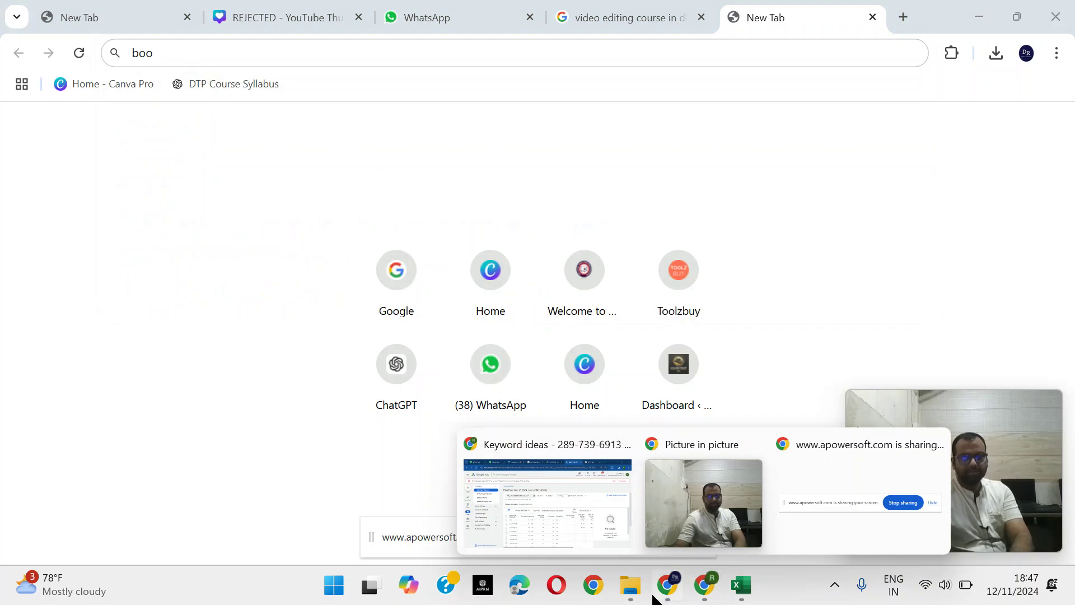
click(548, 535)
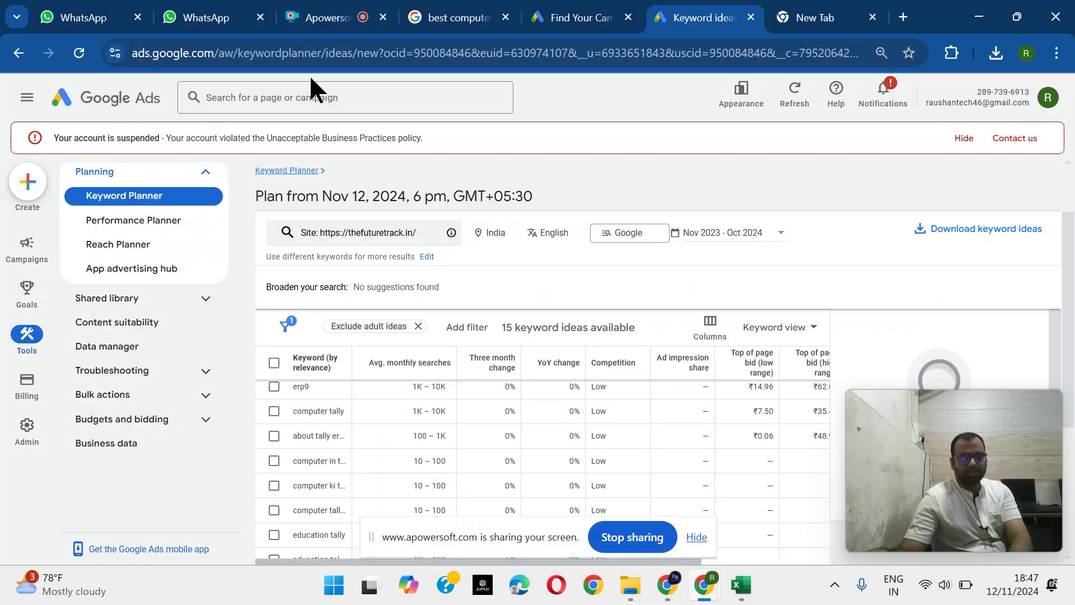
click(562, 17)
click(354, 63)
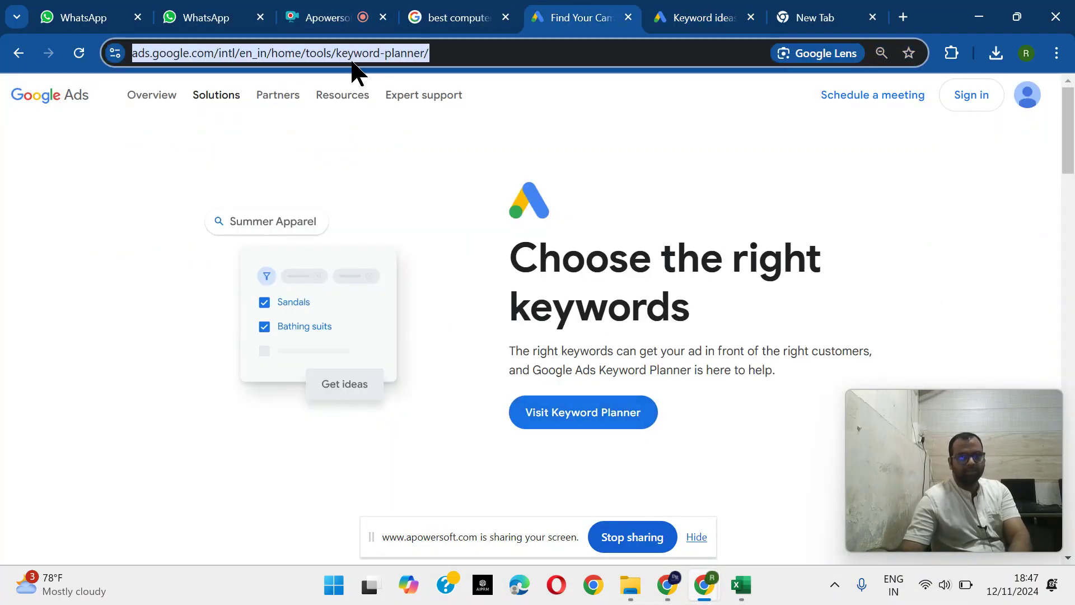
text(boo)
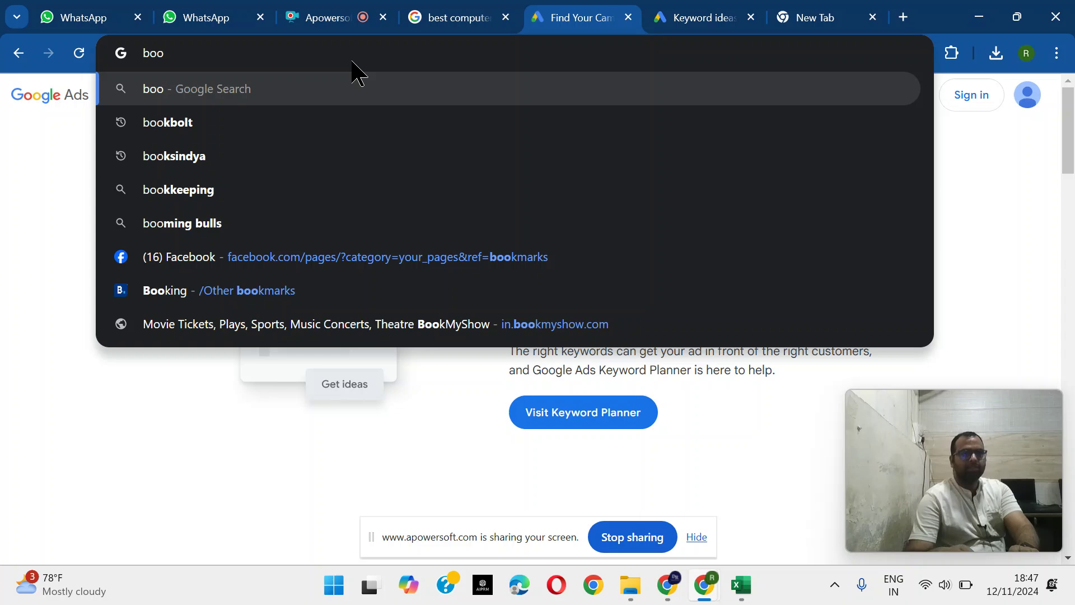
key(Down)
key(Down)
key(Return)
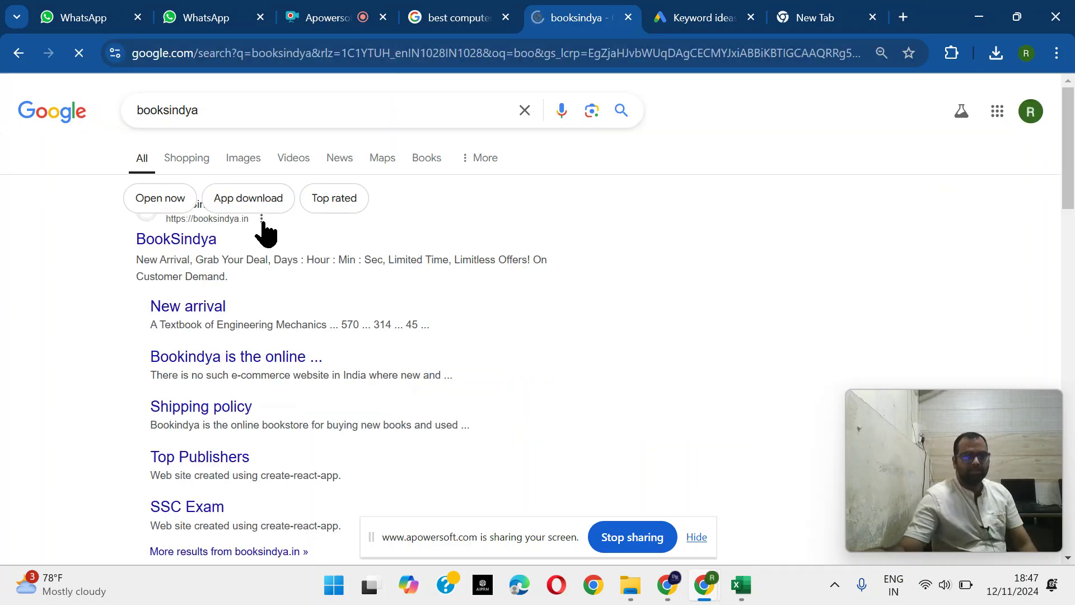
Open the BookSindya site from the search results, copy its address booksindya.in and return to the Keyword ideas tab
click(185, 278)
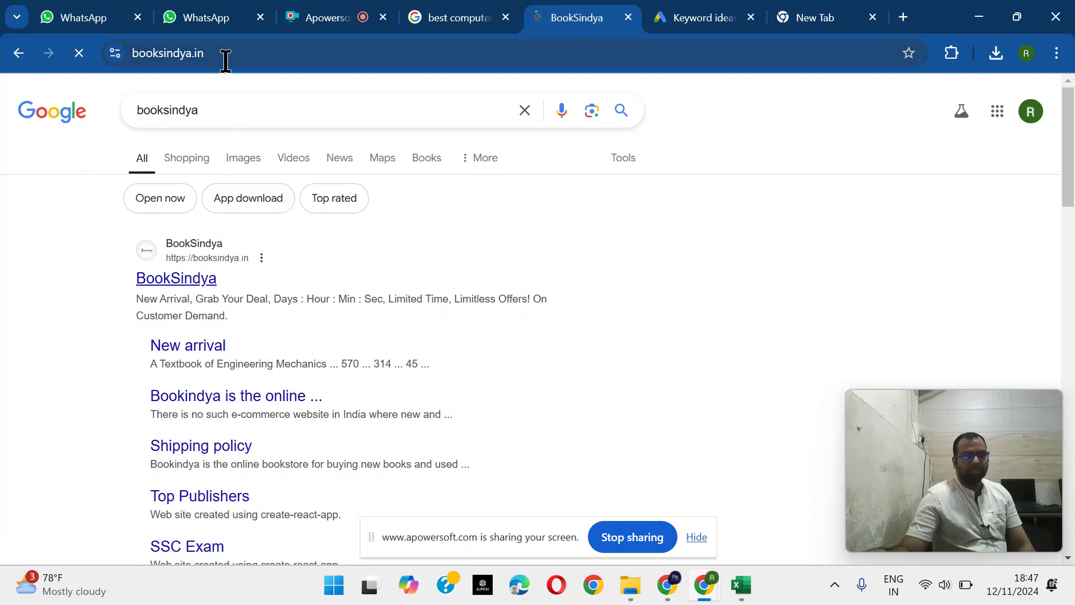
click(226, 59)
key(ctrl+c)
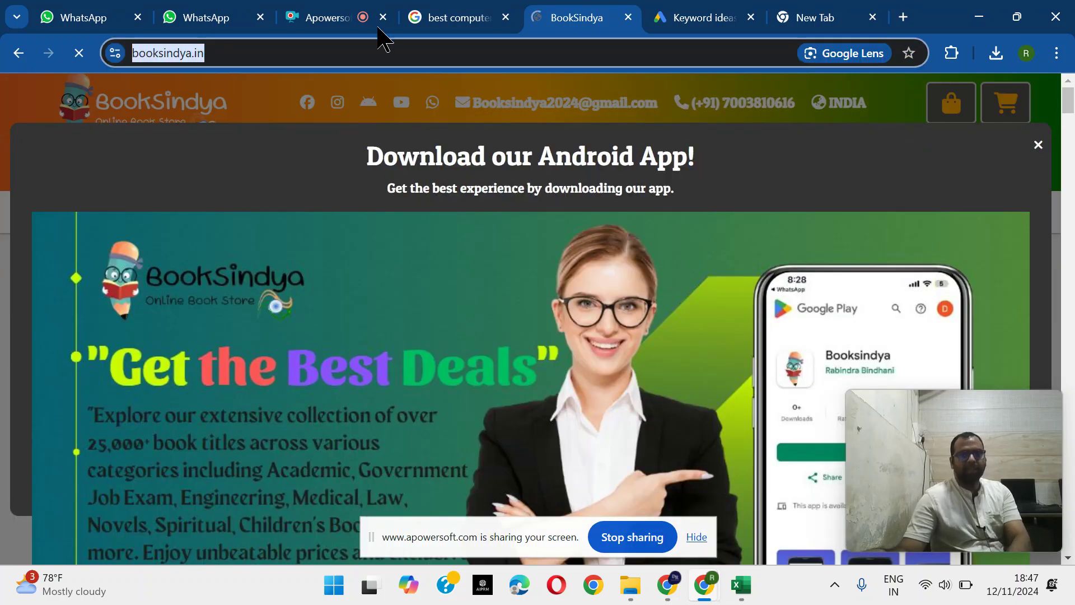
click(690, 14)
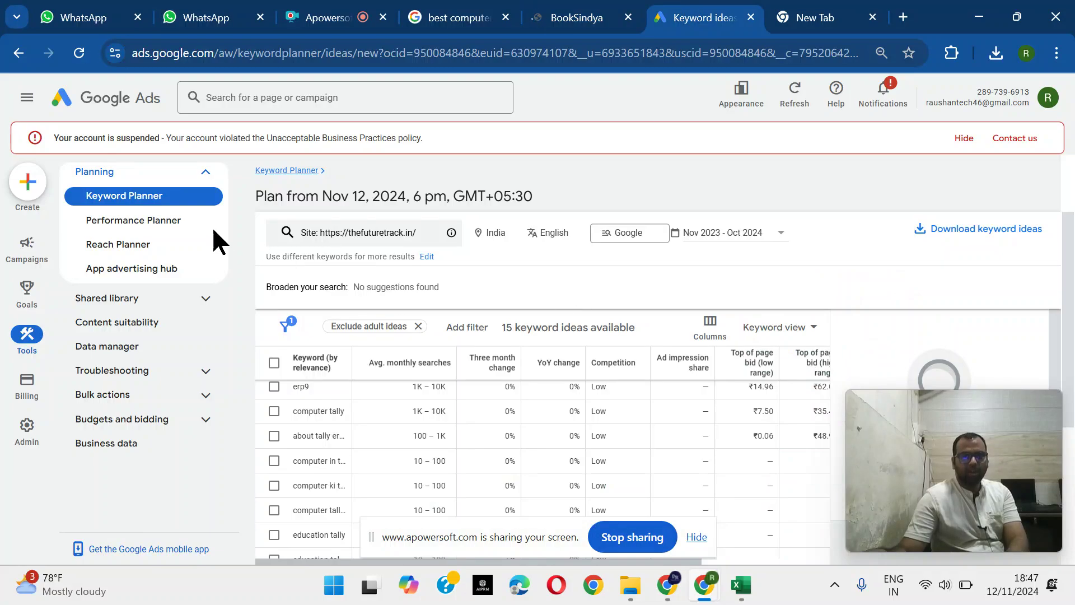
Return to the Keyword Planner start page and get keyword ideas for booksindya.in, using the entire site
click(19, 53)
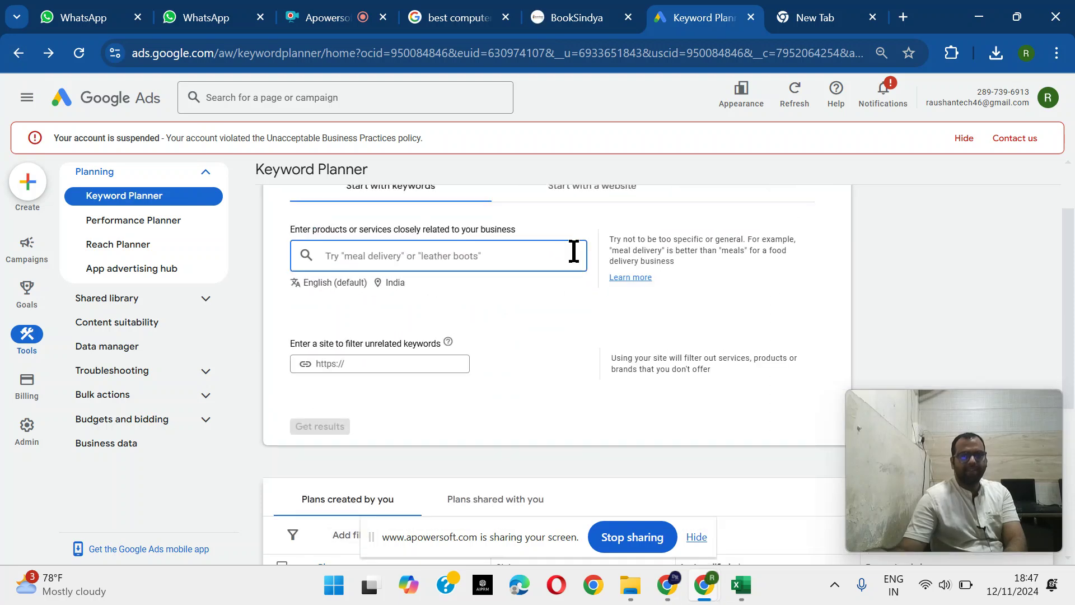
click(583, 190)
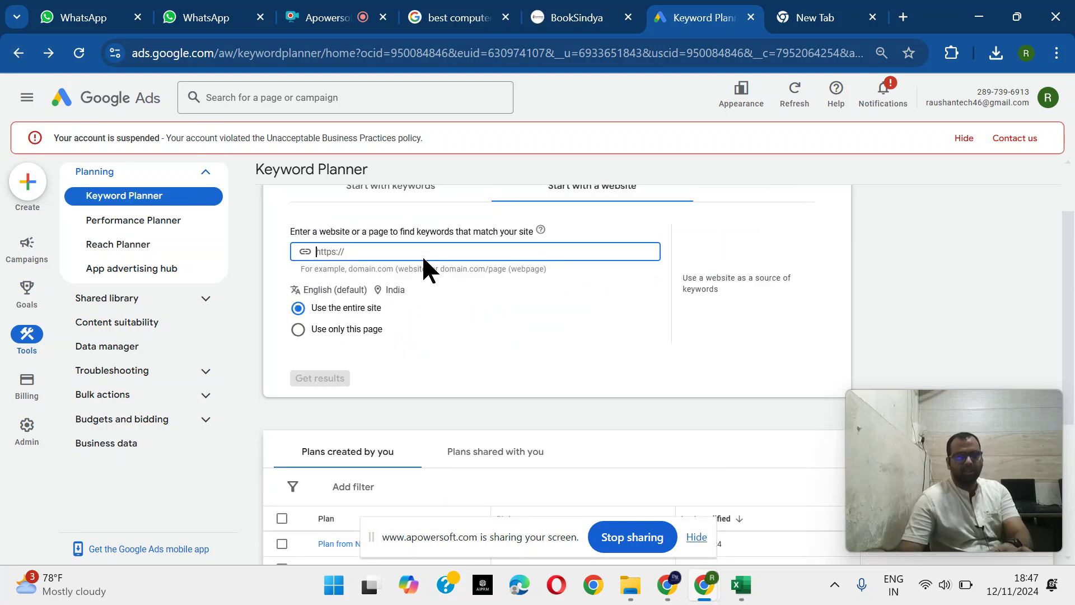
key(ctrl+v)
click(316, 378)
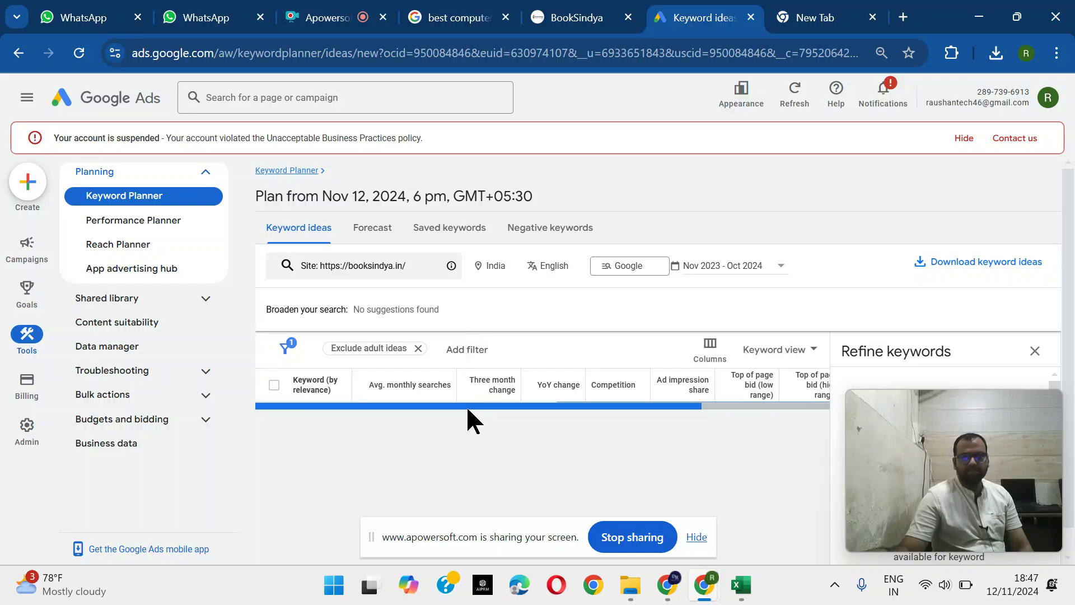
Download the booksindya.in keyword ideas as a CSV file and open the downloaded Keyword Stats file in Excel
drag(466, 406, 650, 411)
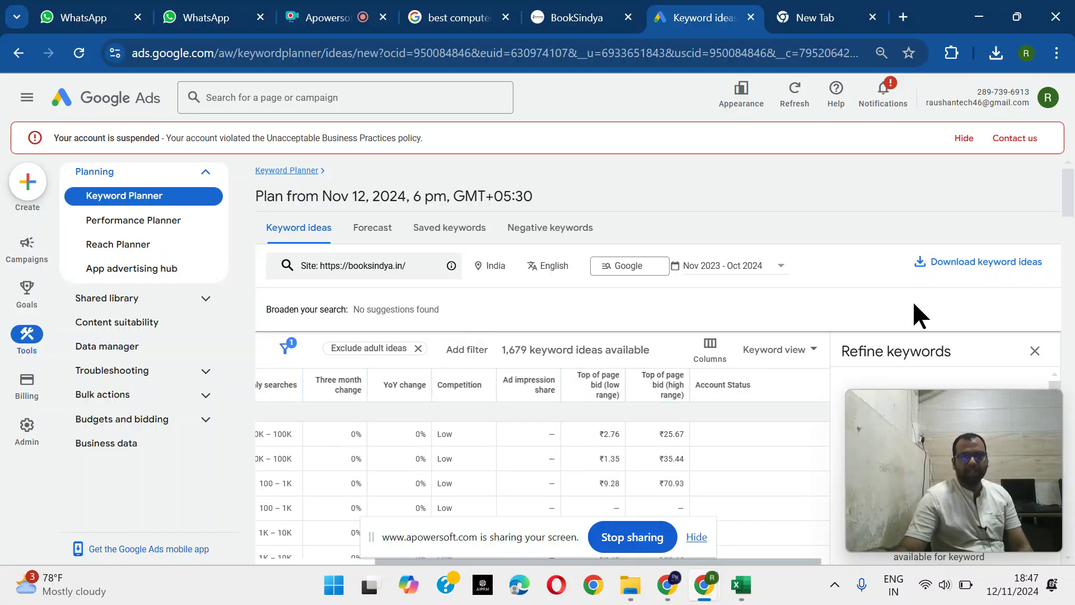
click(976, 264)
click(943, 293)
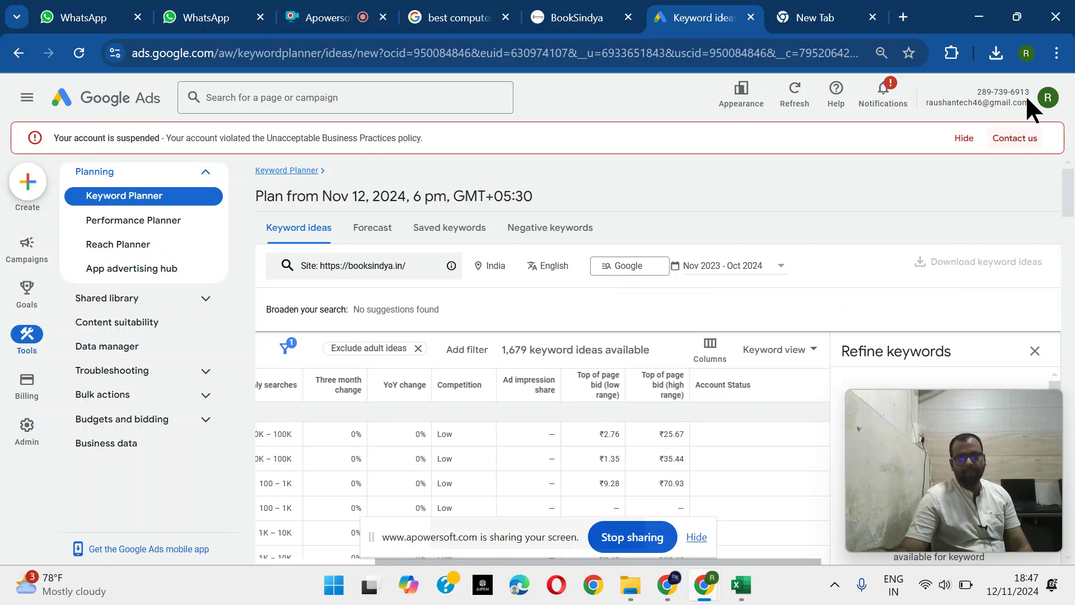
click(997, 55)
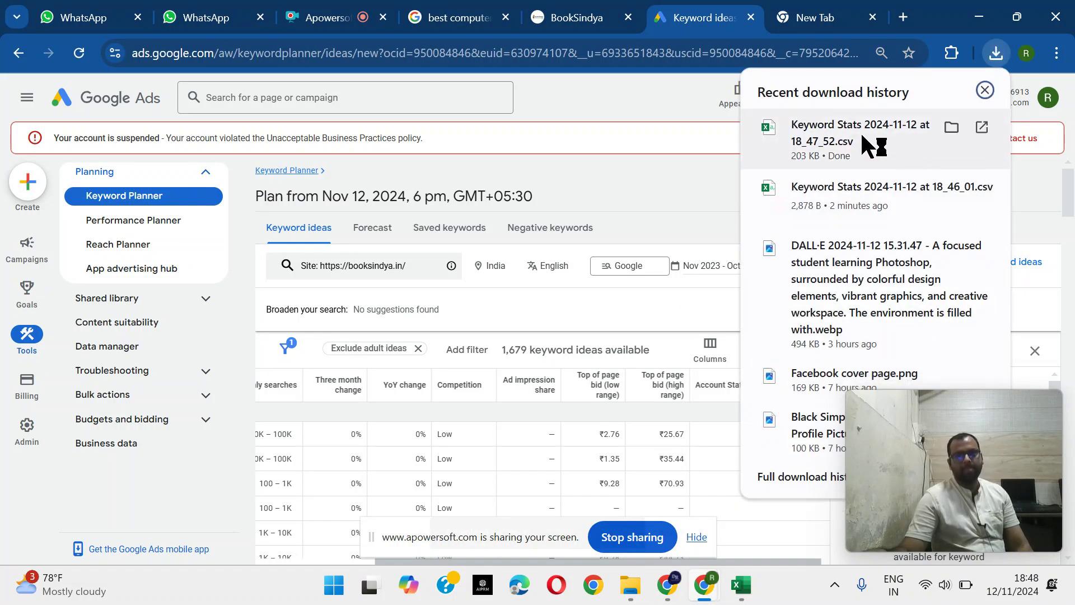
click(871, 144)
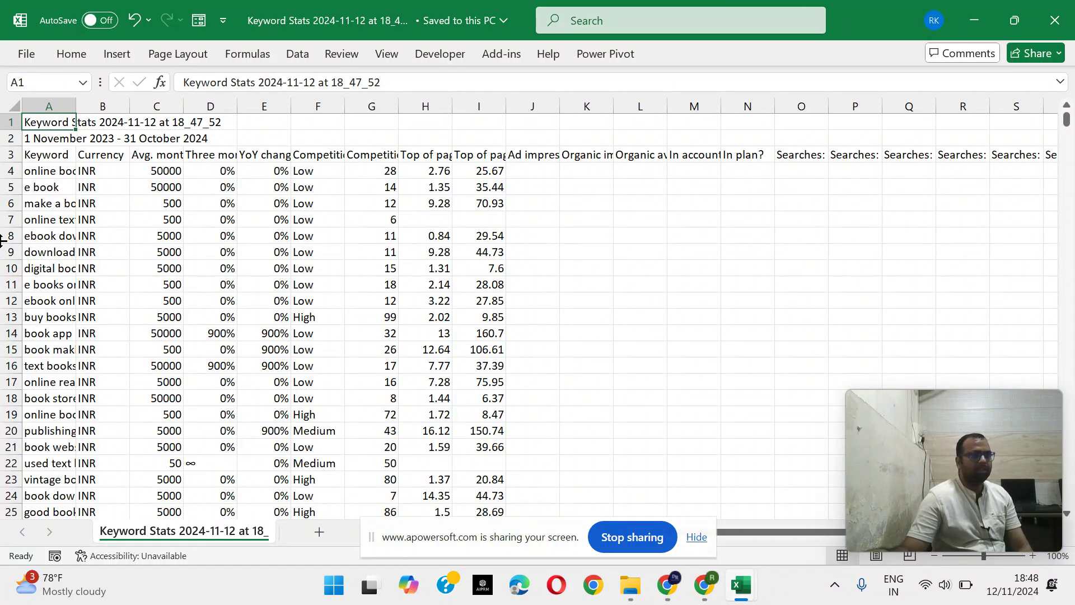
Fit column A to its contents so the keywords in the new Keyword Stats sheet can be read in full
click(85, 232)
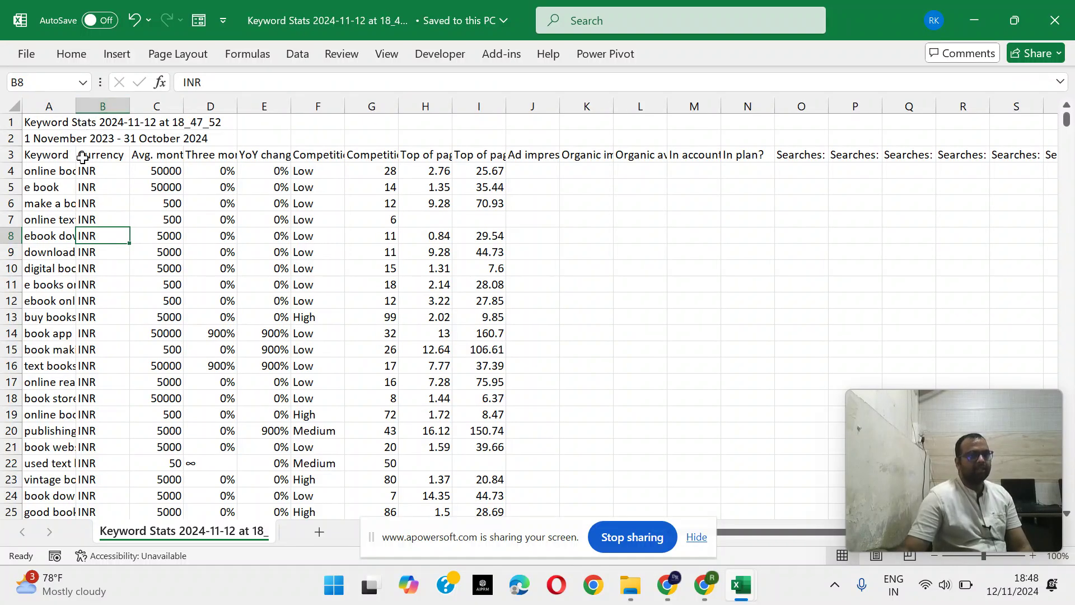
click(57, 203)
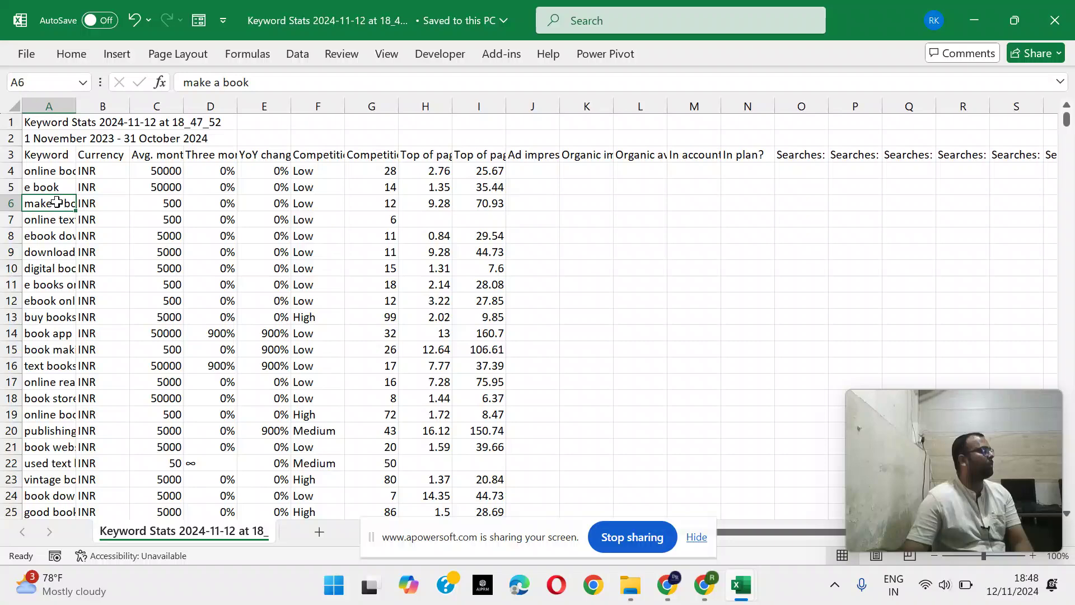
click(72, 218)
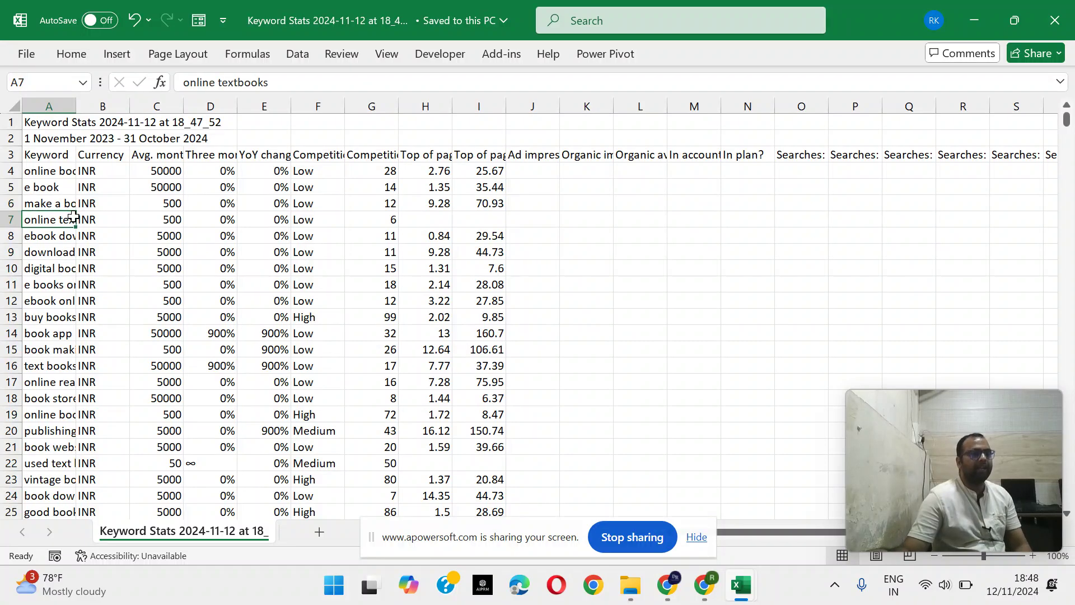
double_click(81, 106)
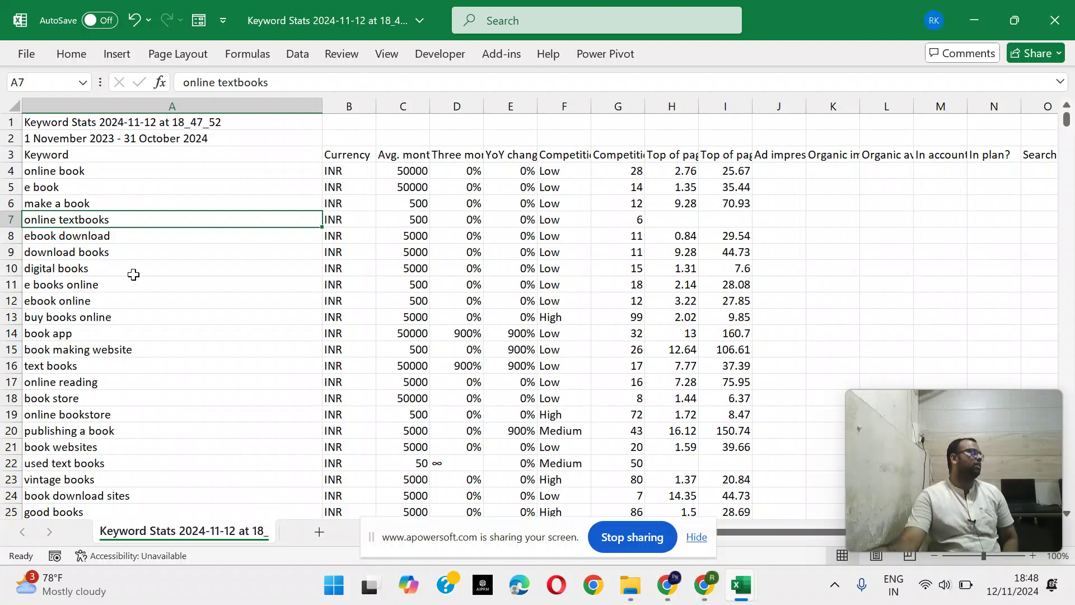
Examine the average monthly searches and the low and high top-of-page bids for the keyword online book
click(127, 171)
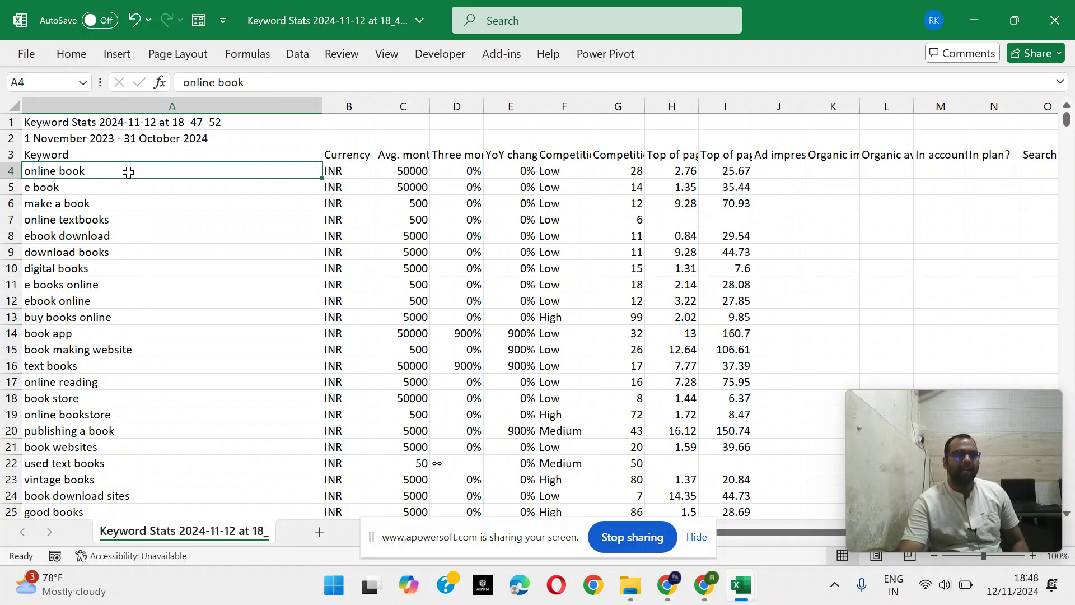
click(415, 172)
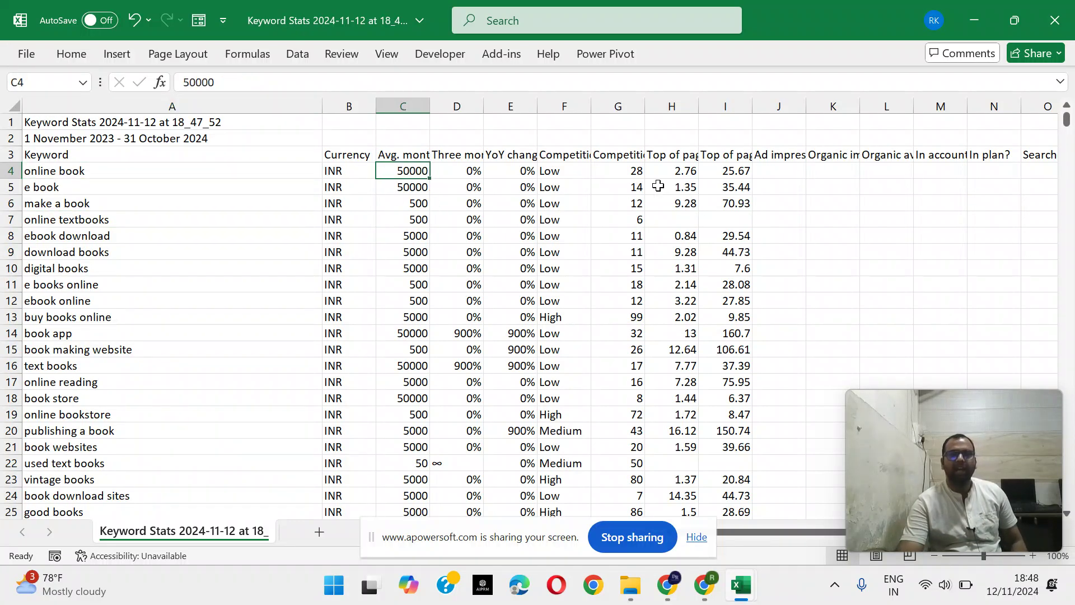
click(685, 171)
click(732, 174)
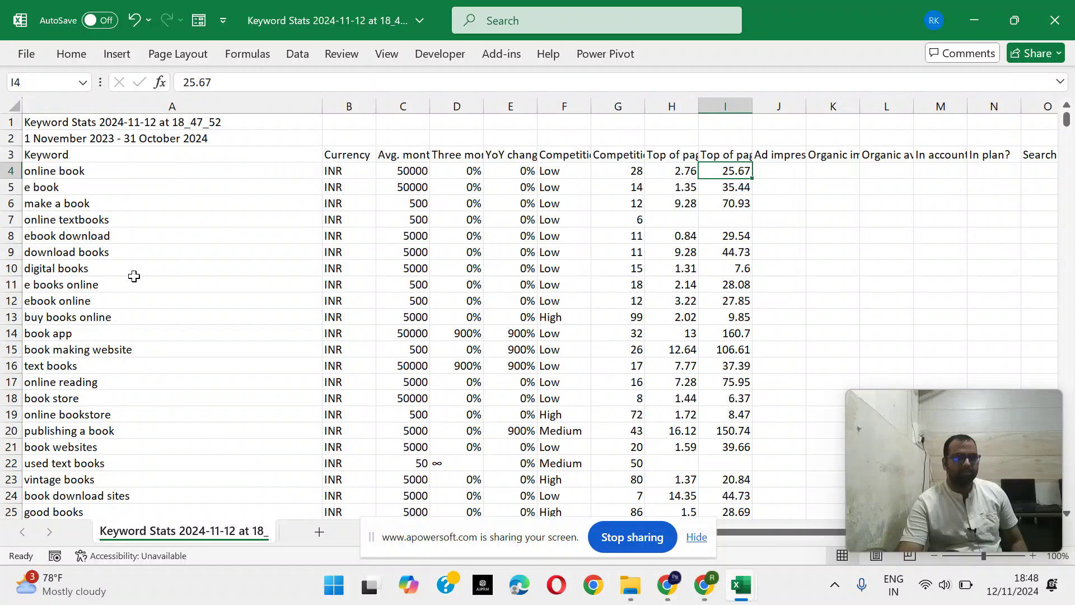
Examine the keywords e book and make a book, the search volume of make a book, and the low bid for online textbooks
click(127, 195)
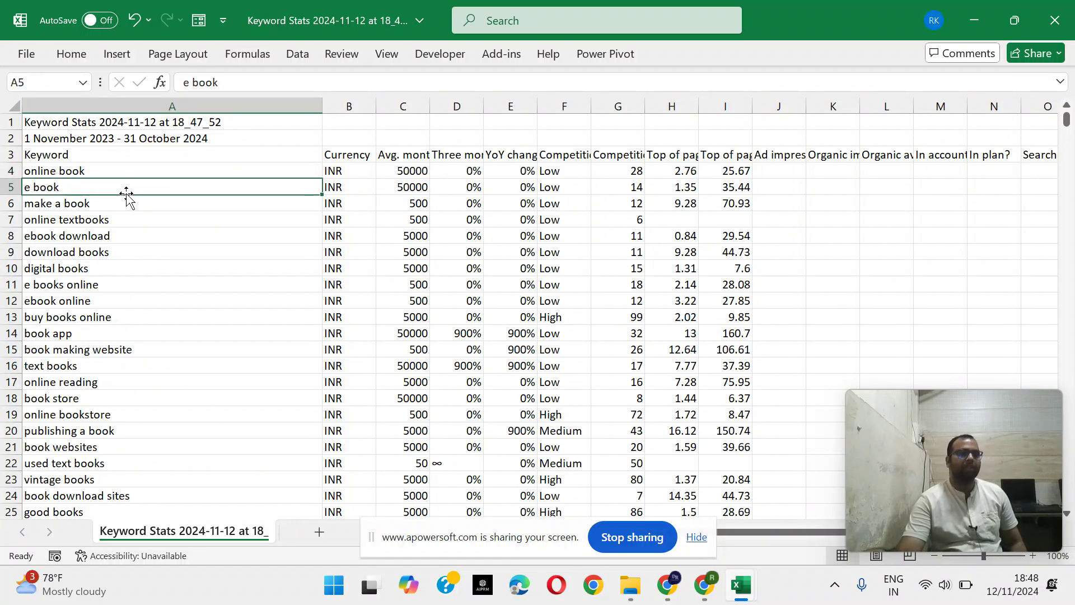
click(94, 206)
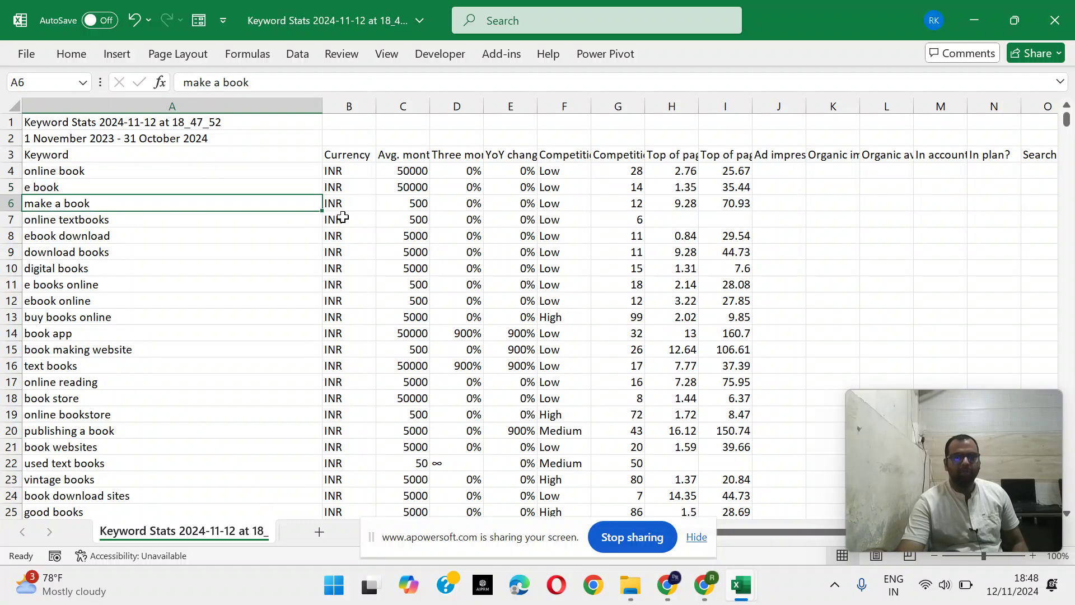
click(422, 205)
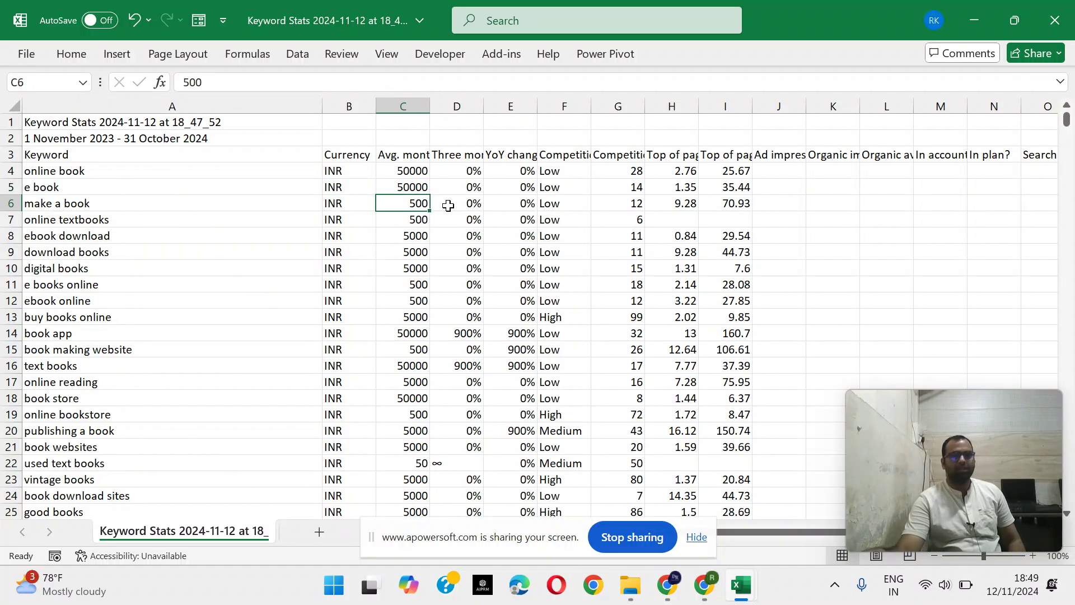
click(687, 219)
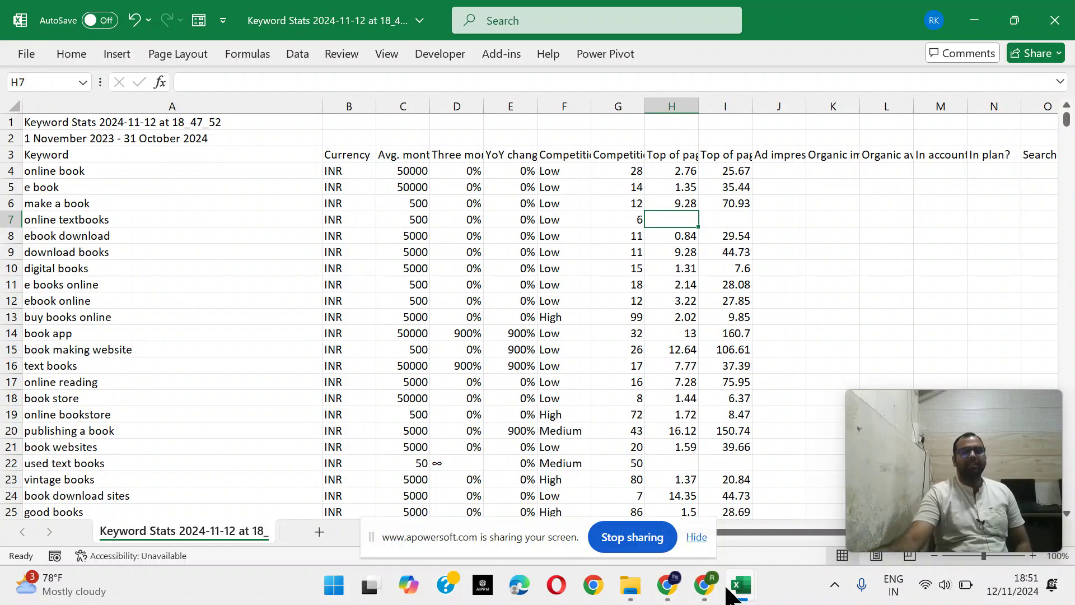
Switch to the other Chrome profile's window, open Google in its new tab and search for "google keyword planner"
mouse_move(726, 580)
click(649, 507)
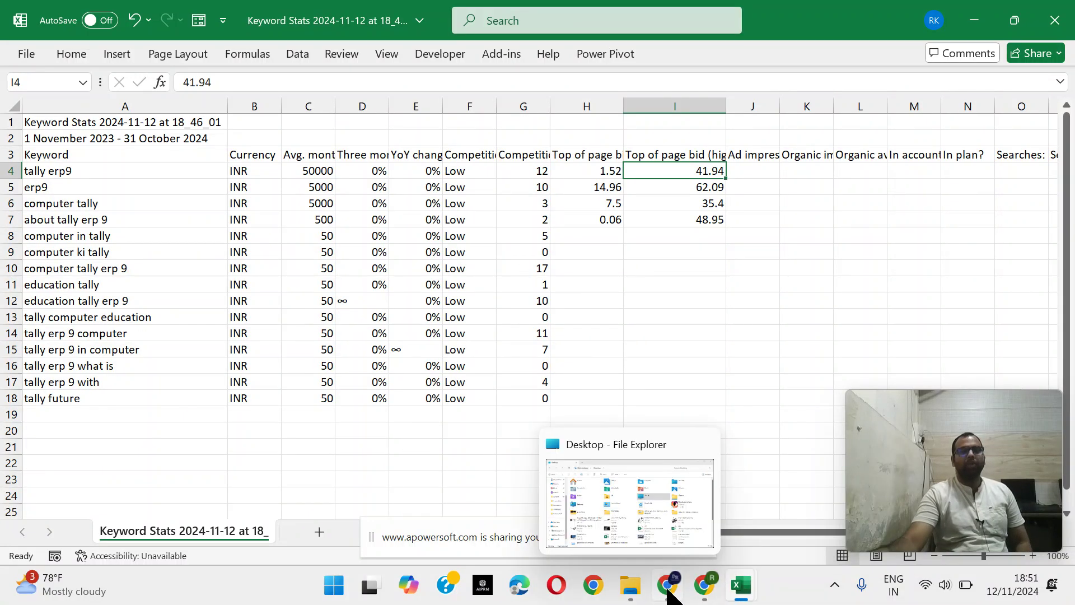
mouse_move(683, 591)
click(630, 507)
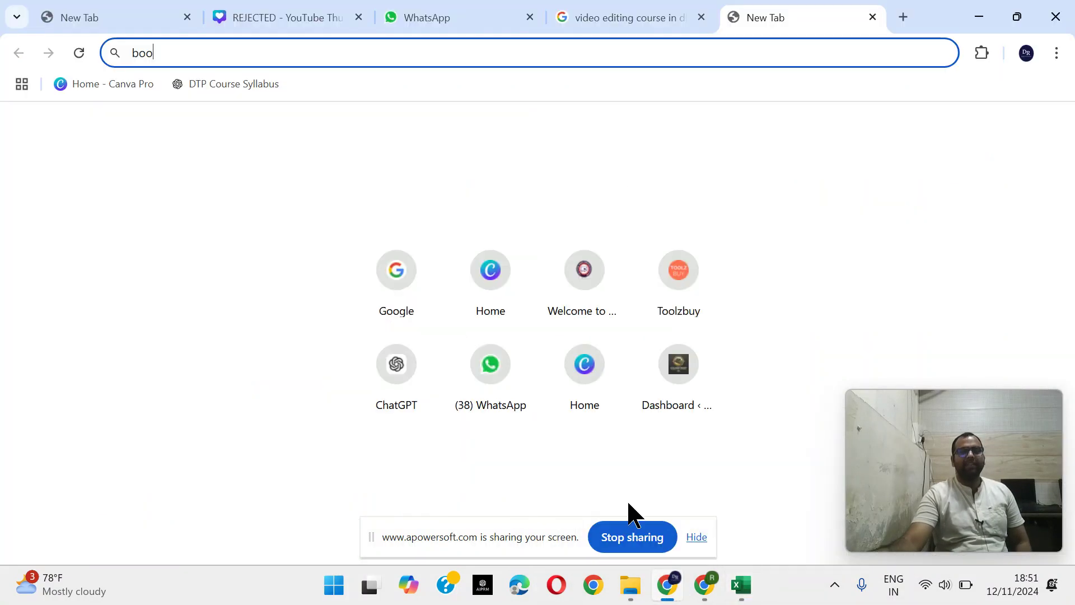
click(554, 58)
text(g)
key(Return)
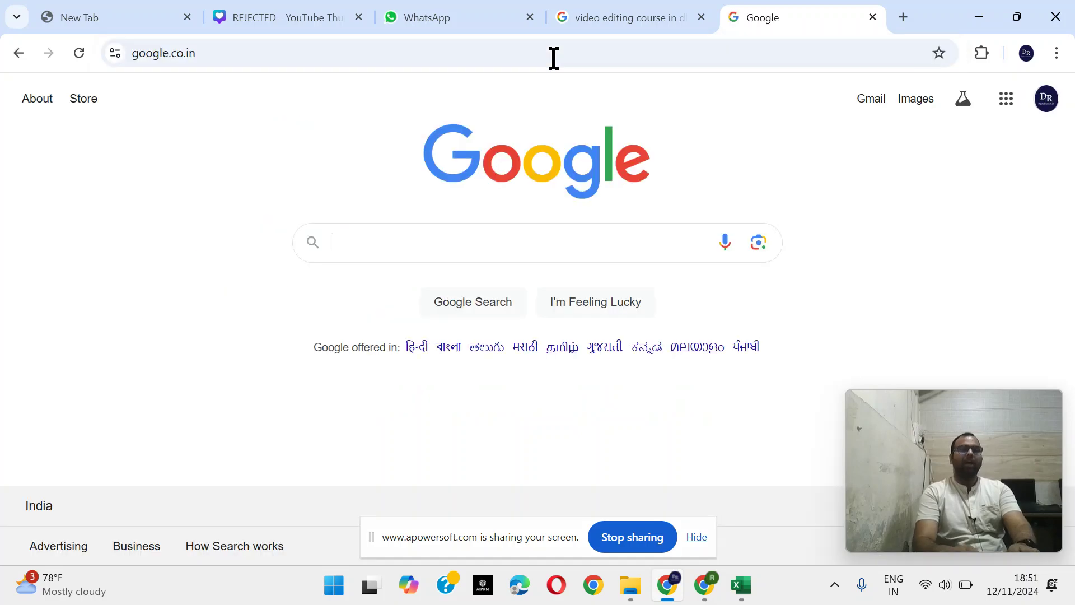
text(google keyword planner)
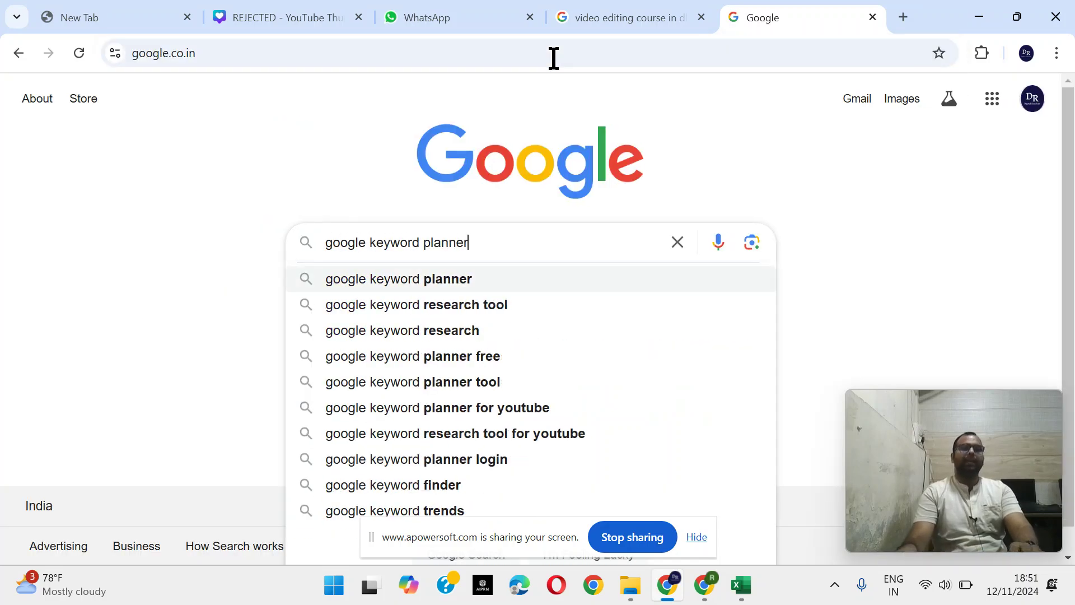
key(Return)
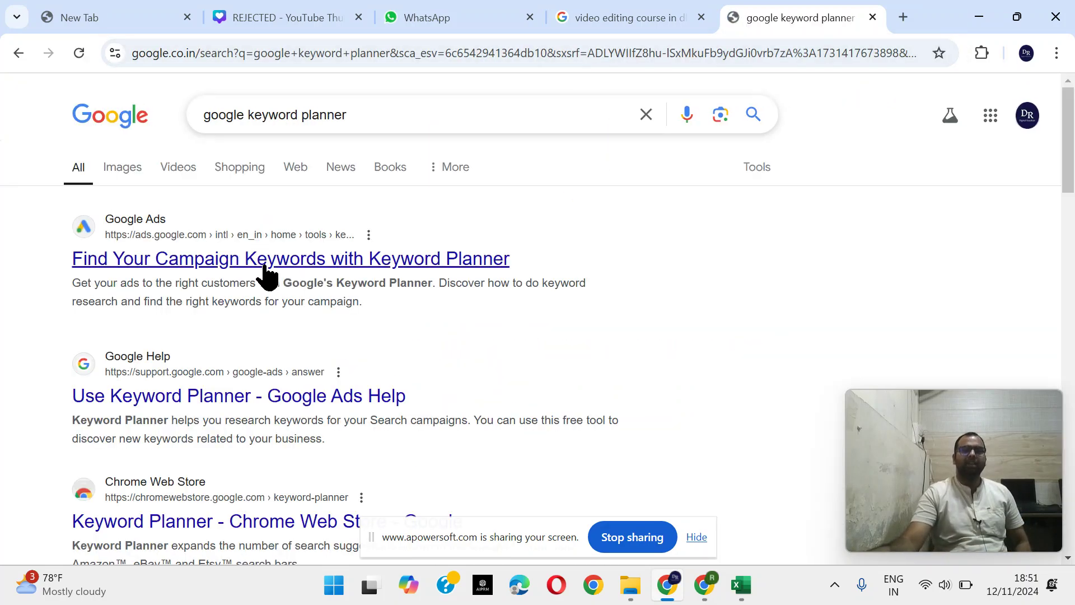
Open the Google Ads Keyword Planner page from the results, visit Keyword Planner and close the account creation tab
click(199, 269)
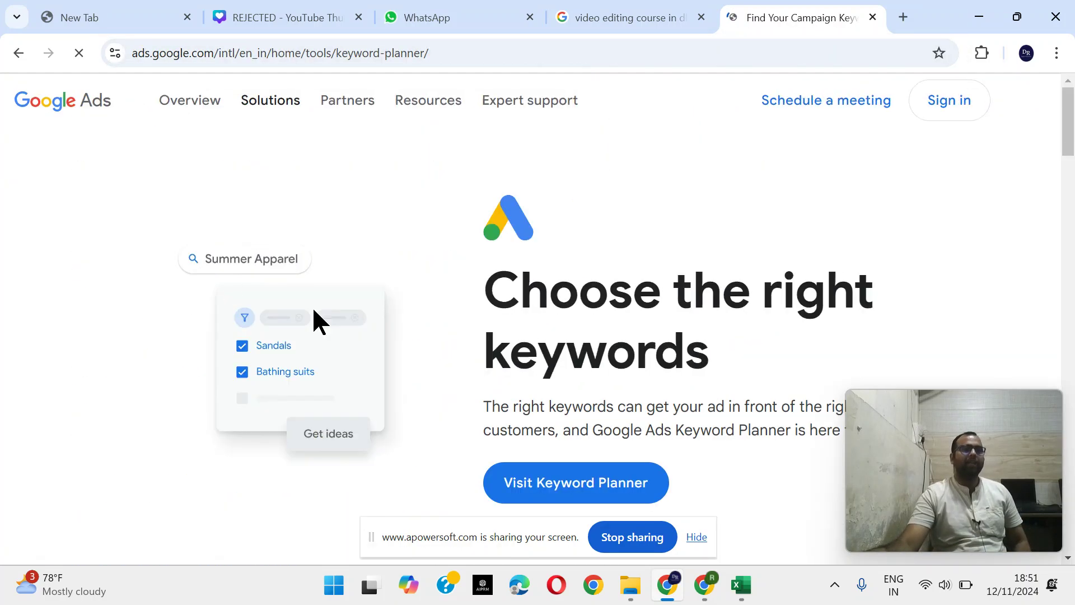
click(554, 484)
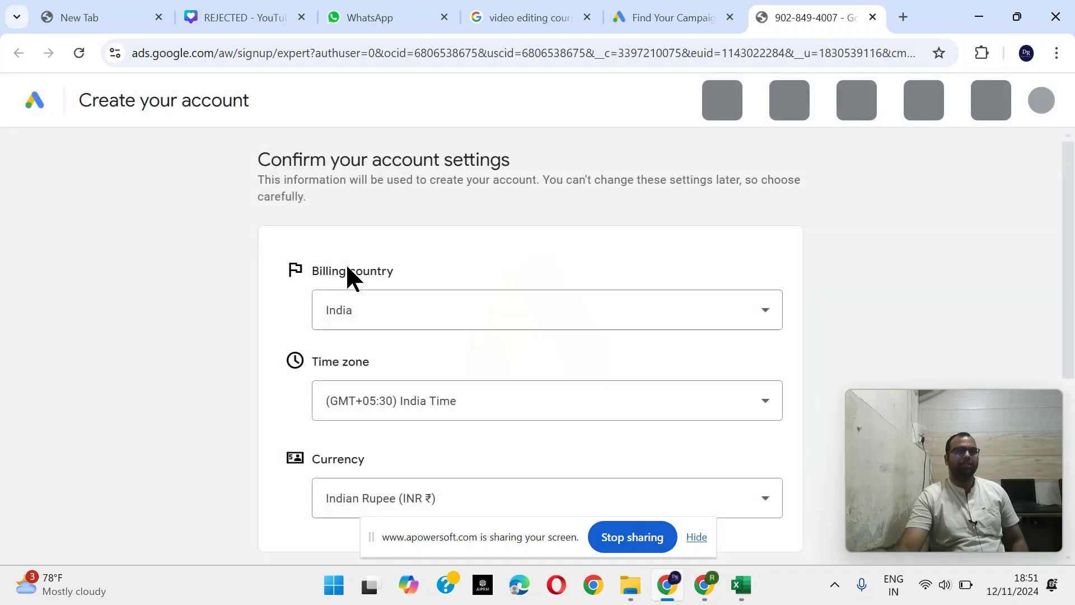
click(873, 17)
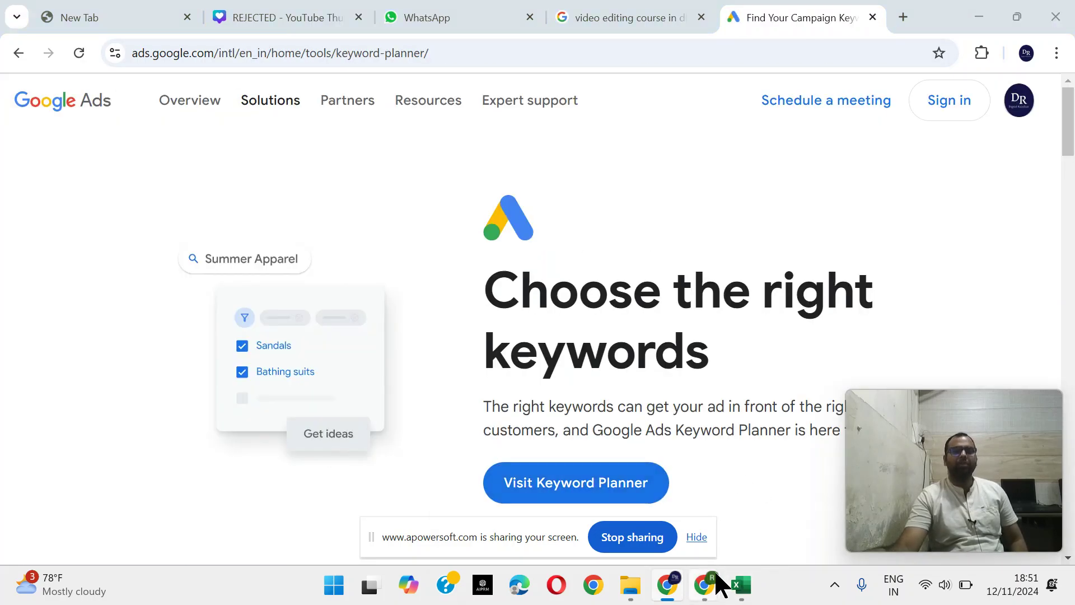
Switch to the Chrome window with the booksindya.in ideas and open Discover new keywords with the website option in Keyword Planner
mouse_move(711, 580)
click(581, 502)
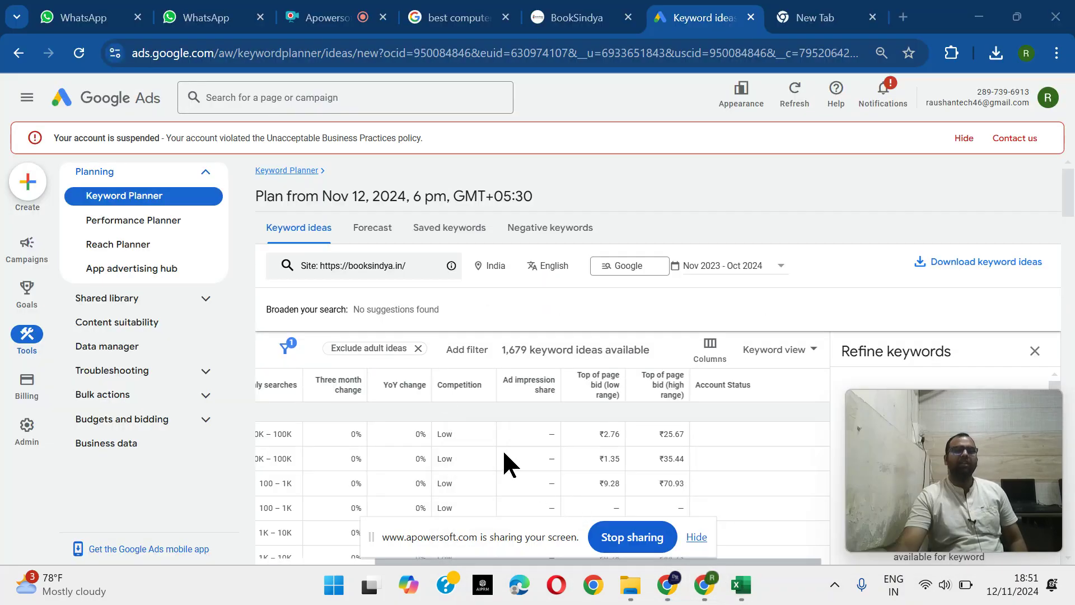
click(17, 53)
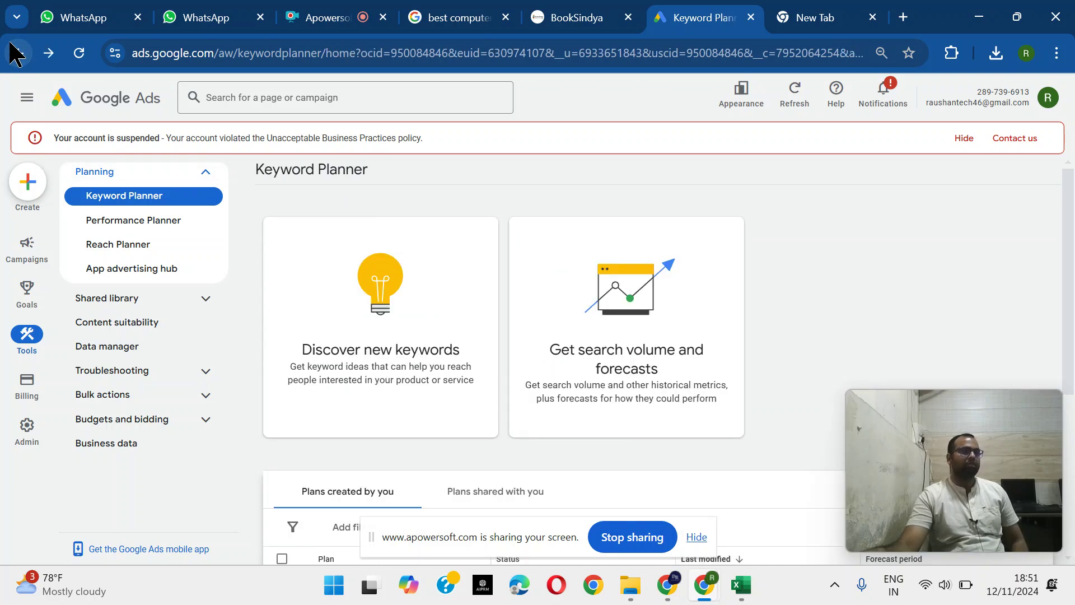
click(348, 289)
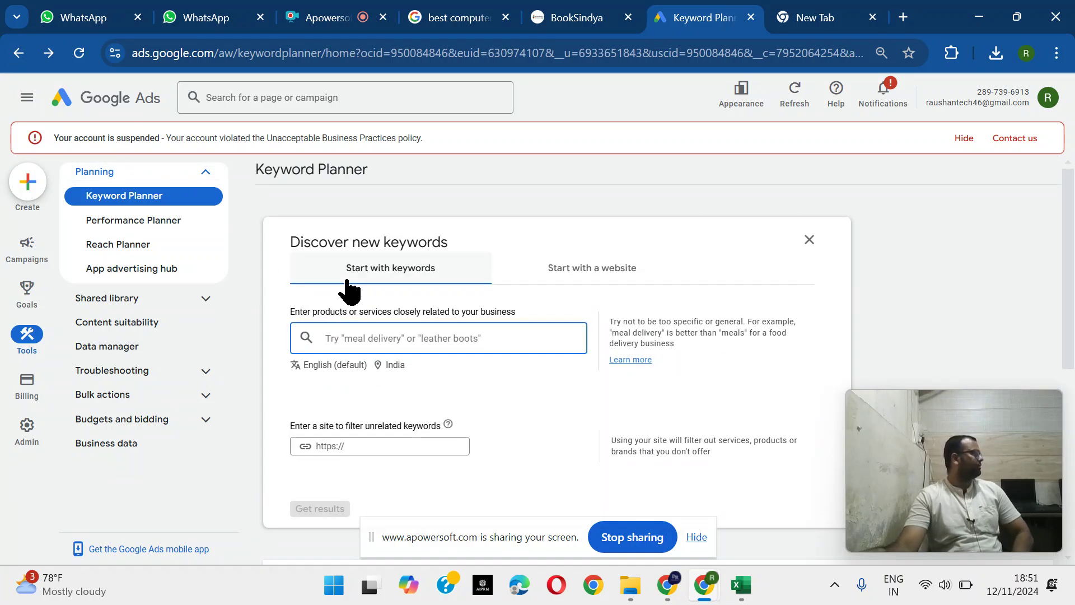
click(583, 277)
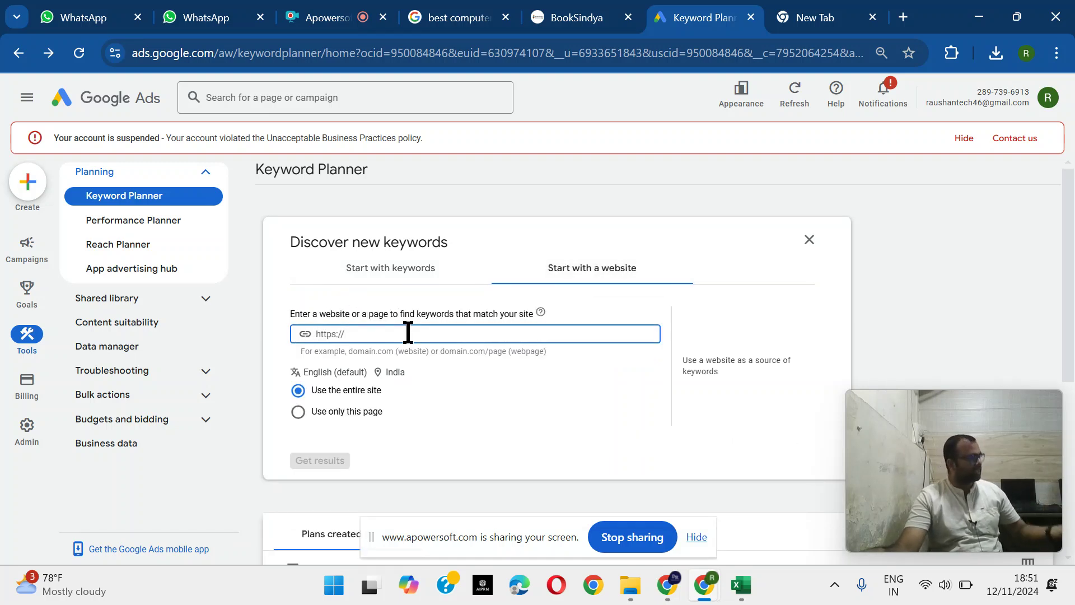
In the New Tab page, search google.co.in for "google keyword planner" and open the Google Ads Keyword Planner page from the results
click(841, 19)
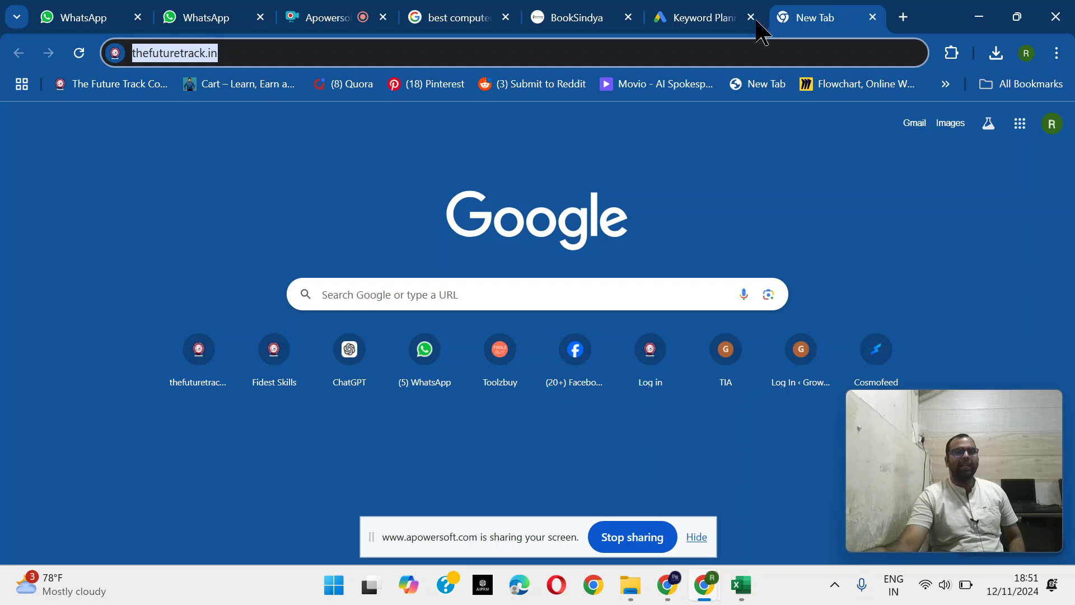
key(BackSpace)
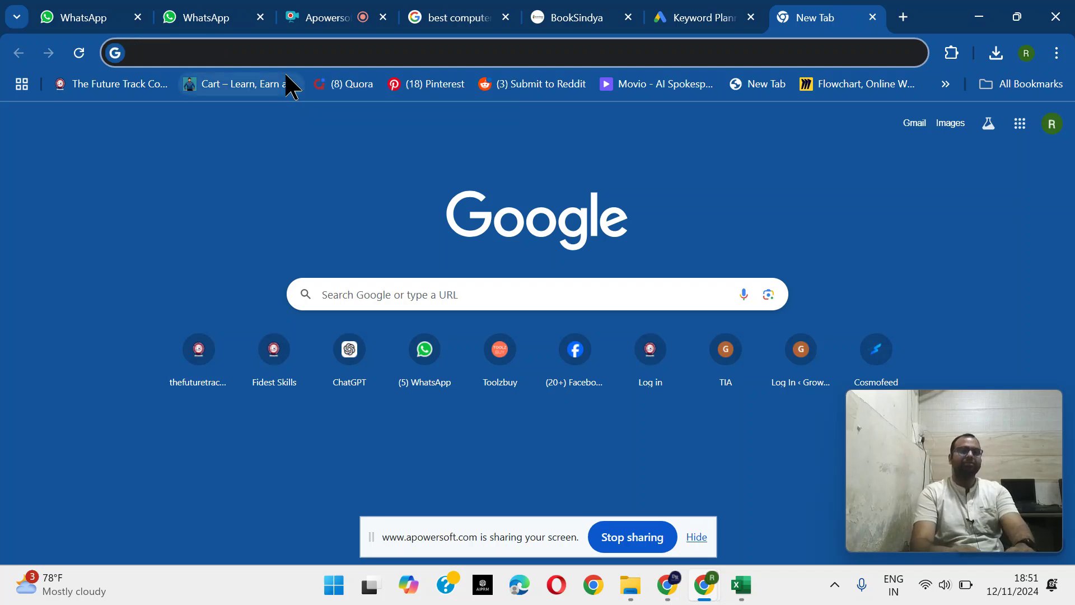
text(google.co.in)
key(Return)
text(google)
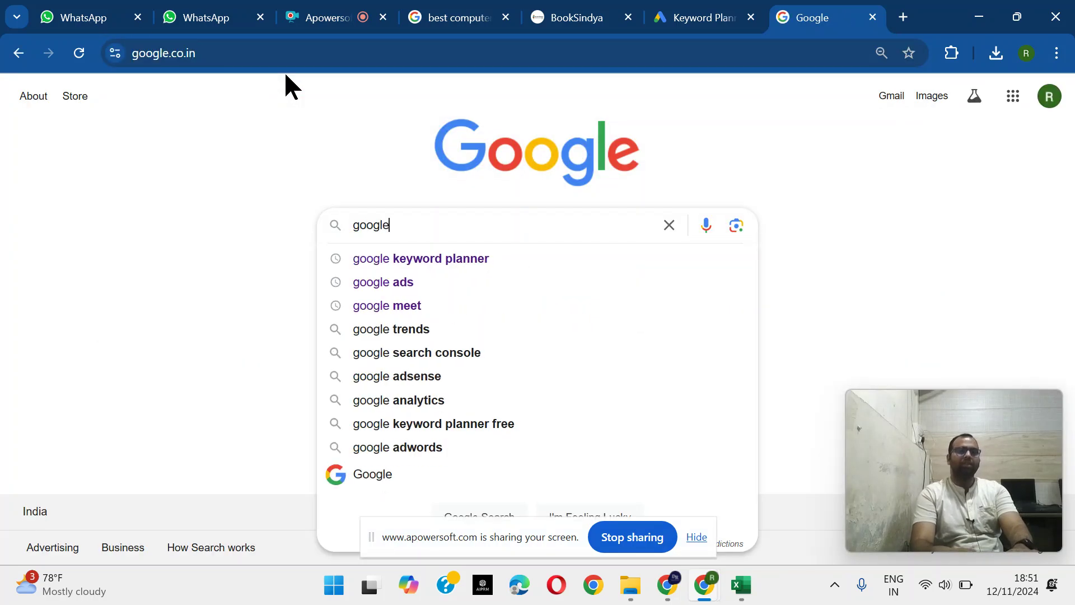
key(Down)
key(Return)
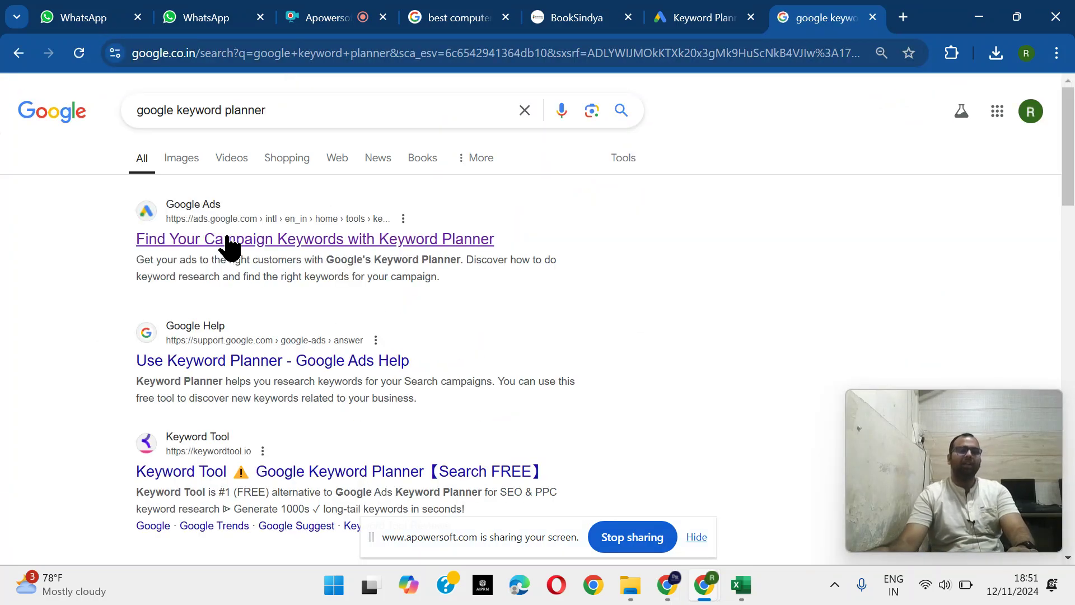
click(226, 241)
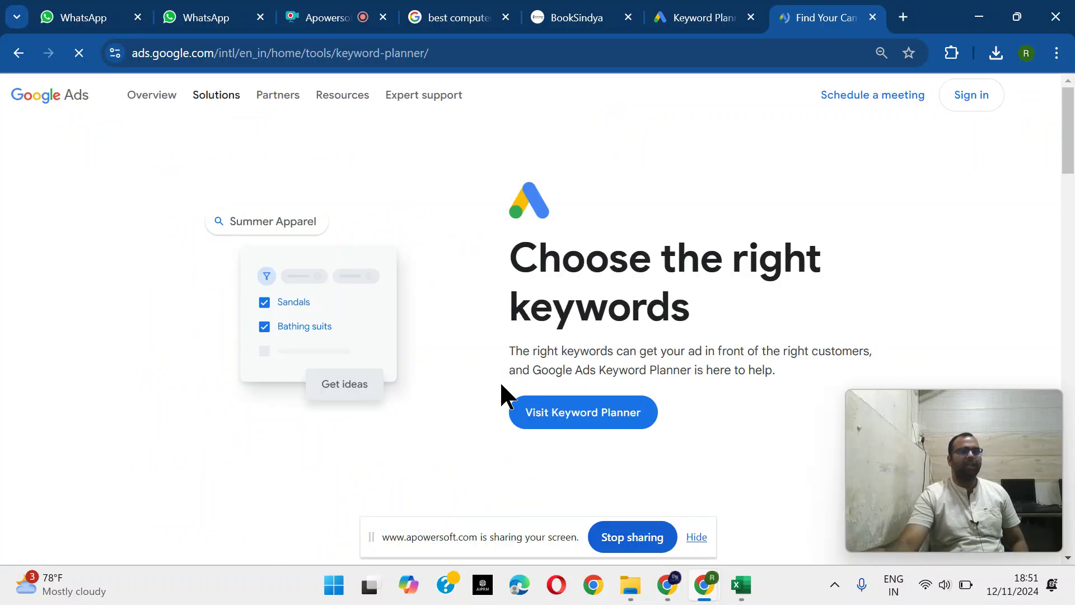
Visit Keyword Planner, select the first Google Ads account and open Discover new keywords with the website option
click(549, 420)
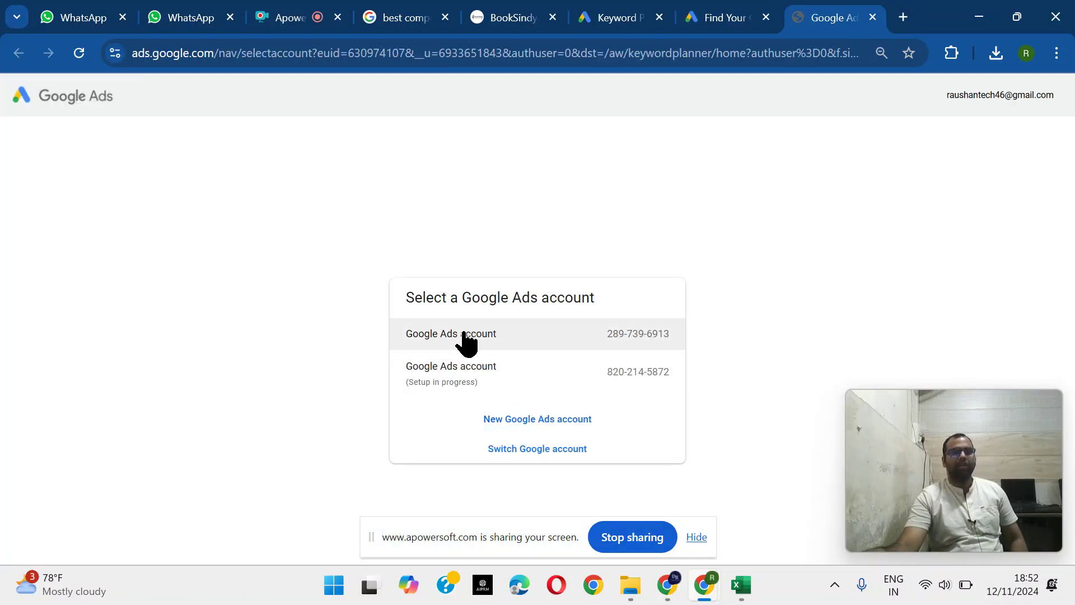
click(464, 333)
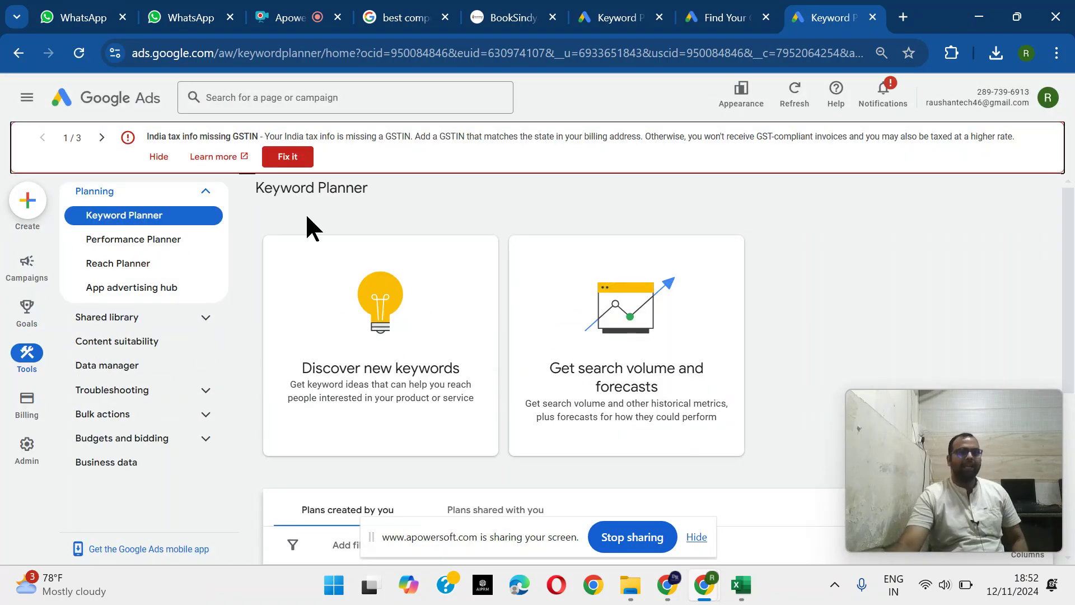
click(374, 339)
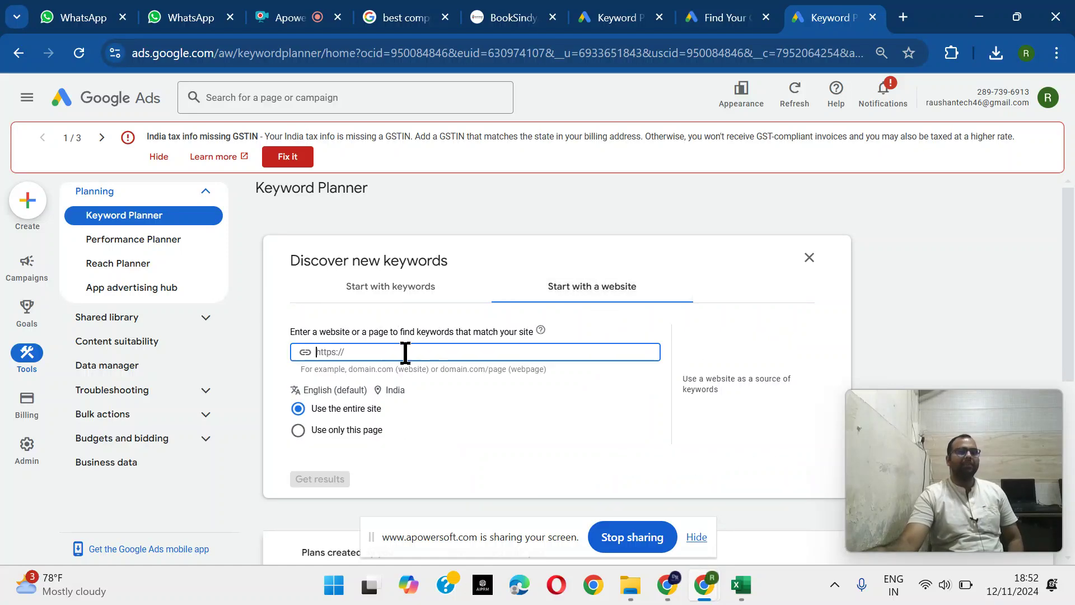
click(904, 18)
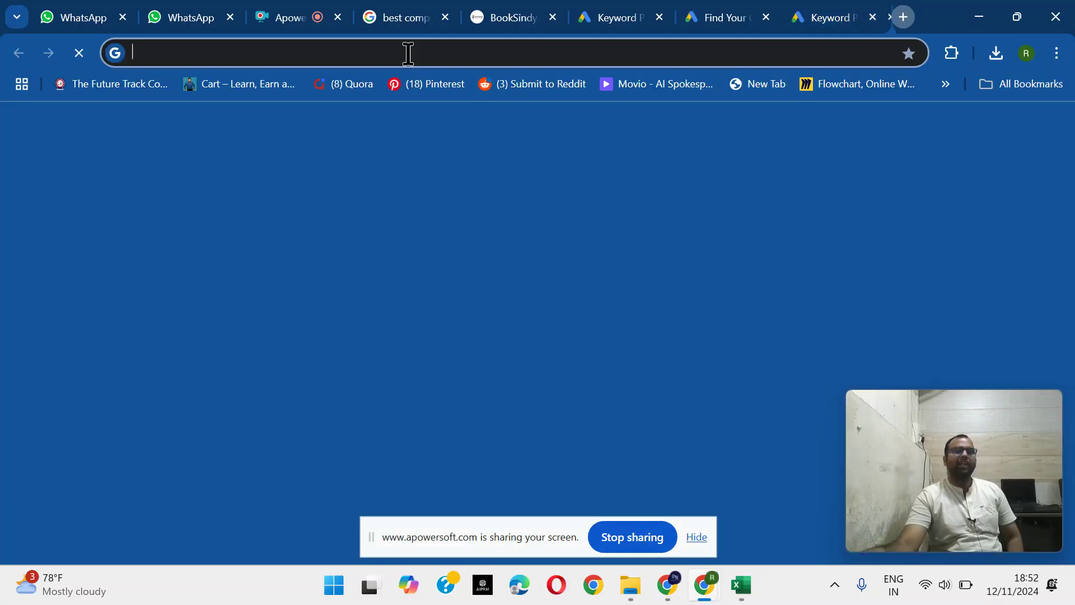
text(ama)
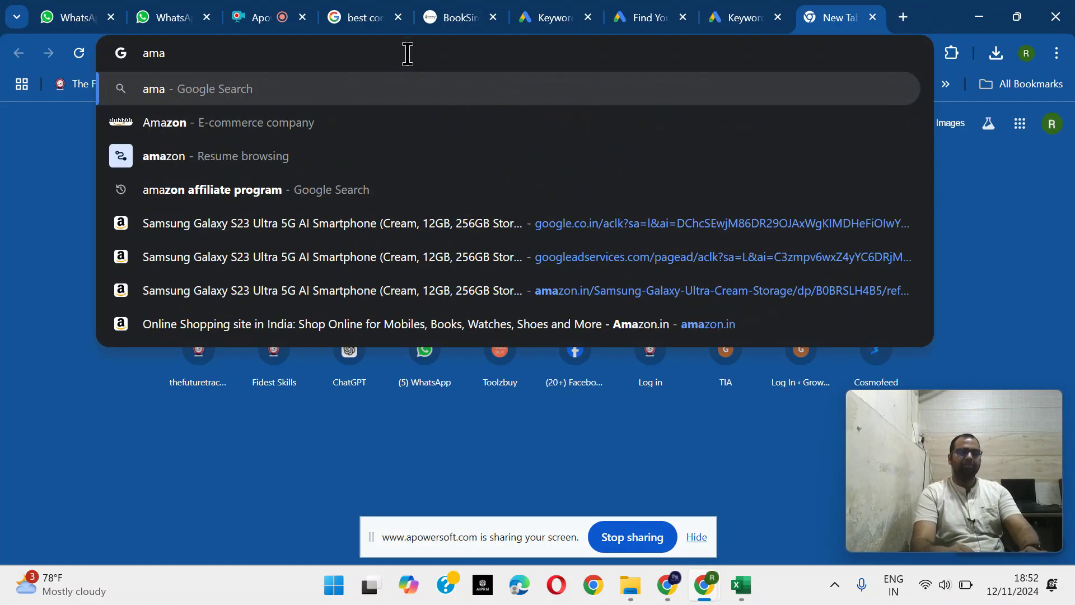
key(Down)
key(Down)
key(Return)
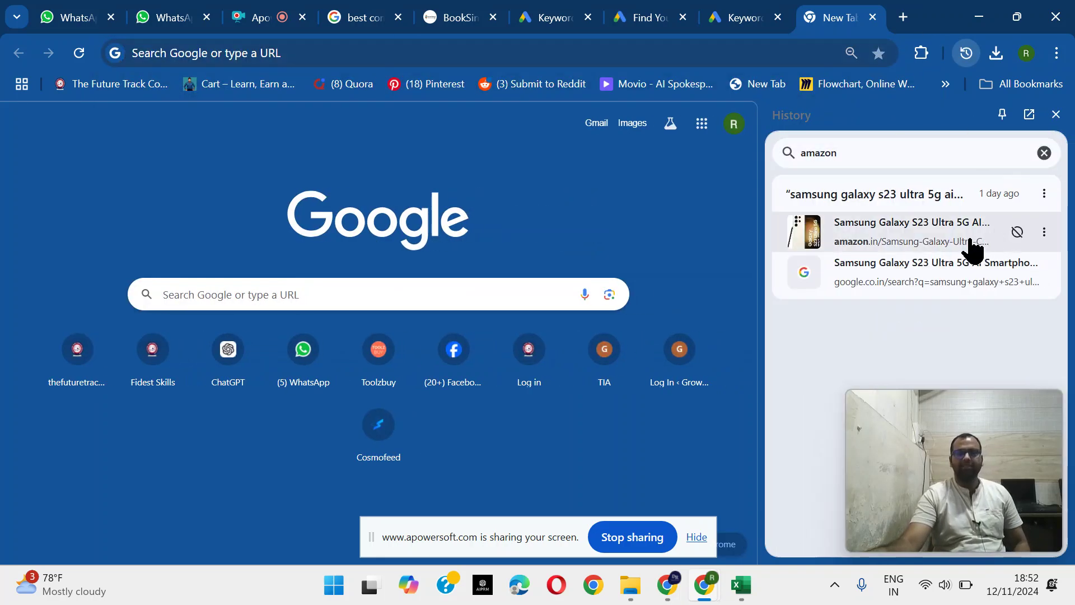
click(932, 245)
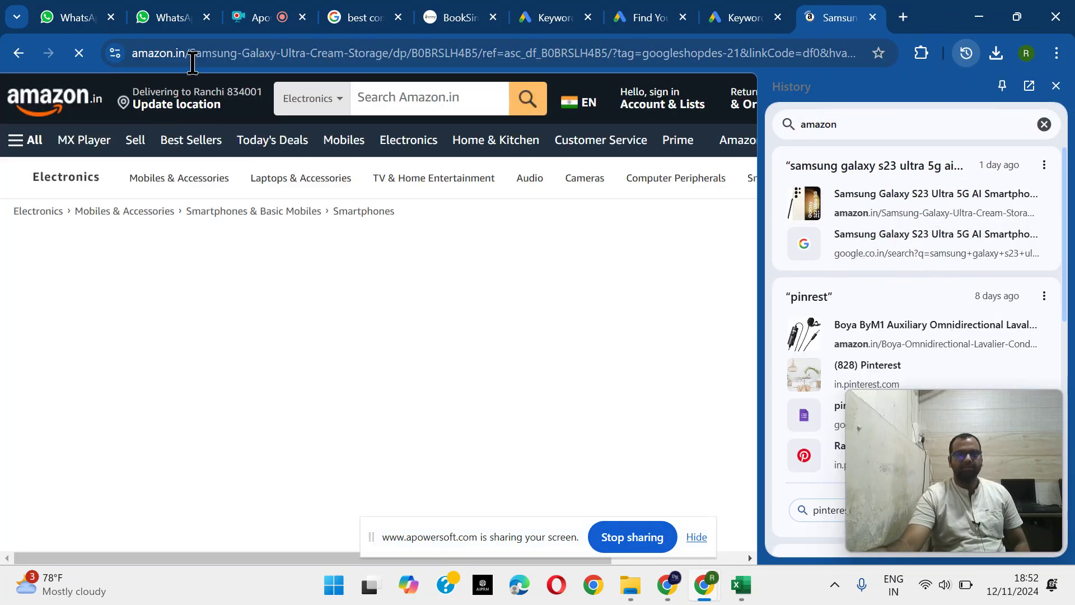
drag(192, 54, 1, 22)
key(ctrl+c)
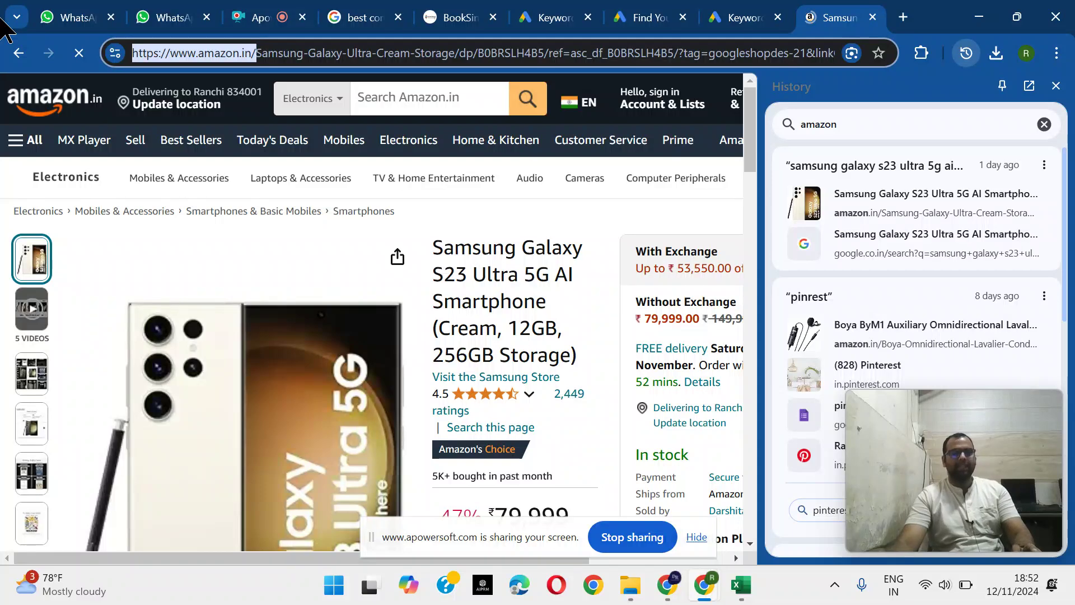
click(739, 17)
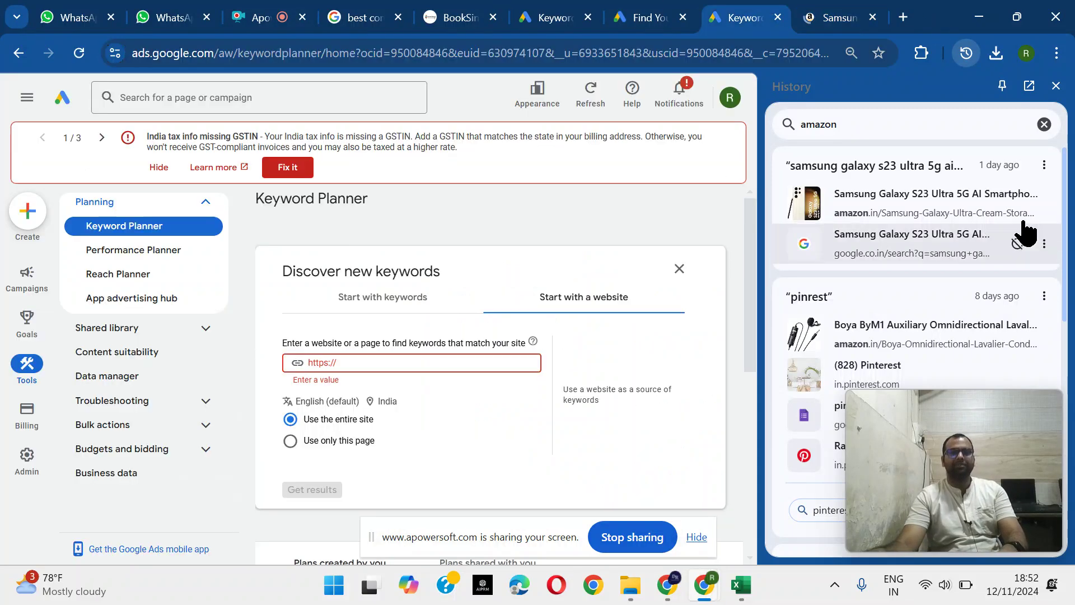
click(1044, 124)
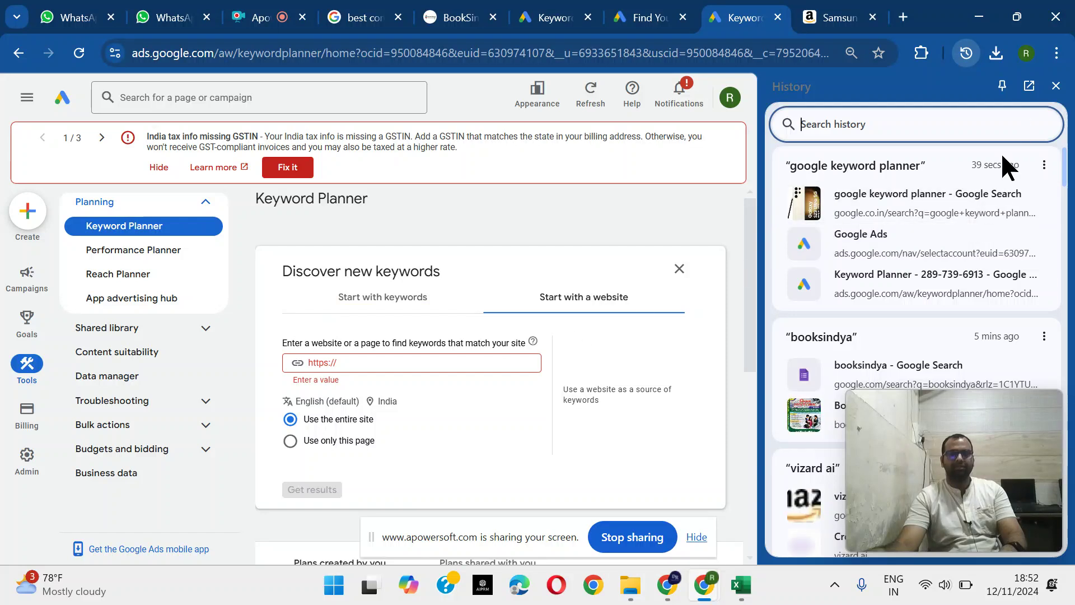
click(1056, 86)
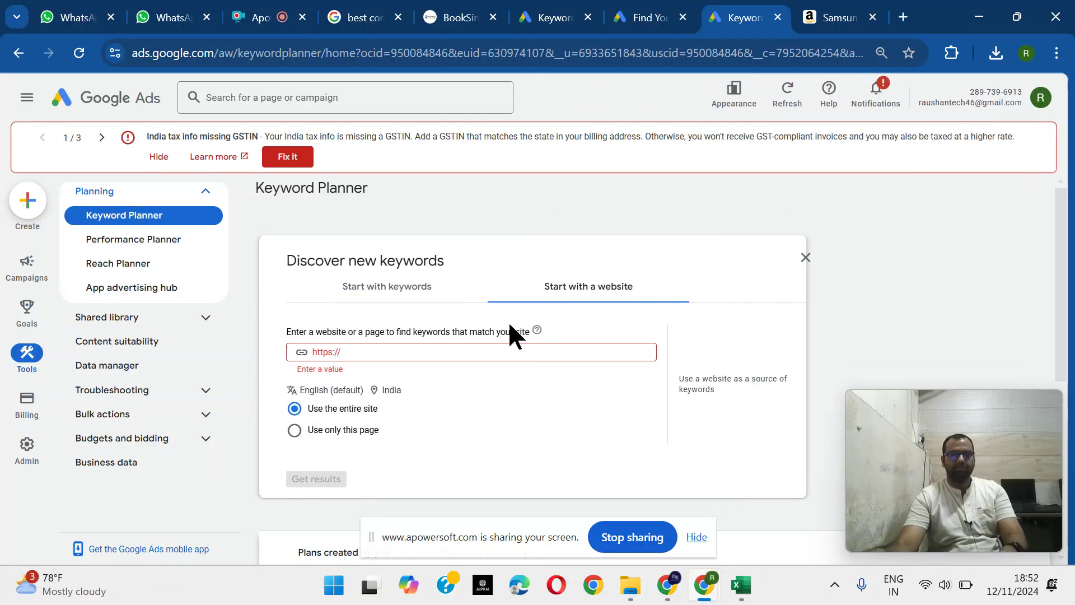
click(369, 353)
key(ctrl+v)
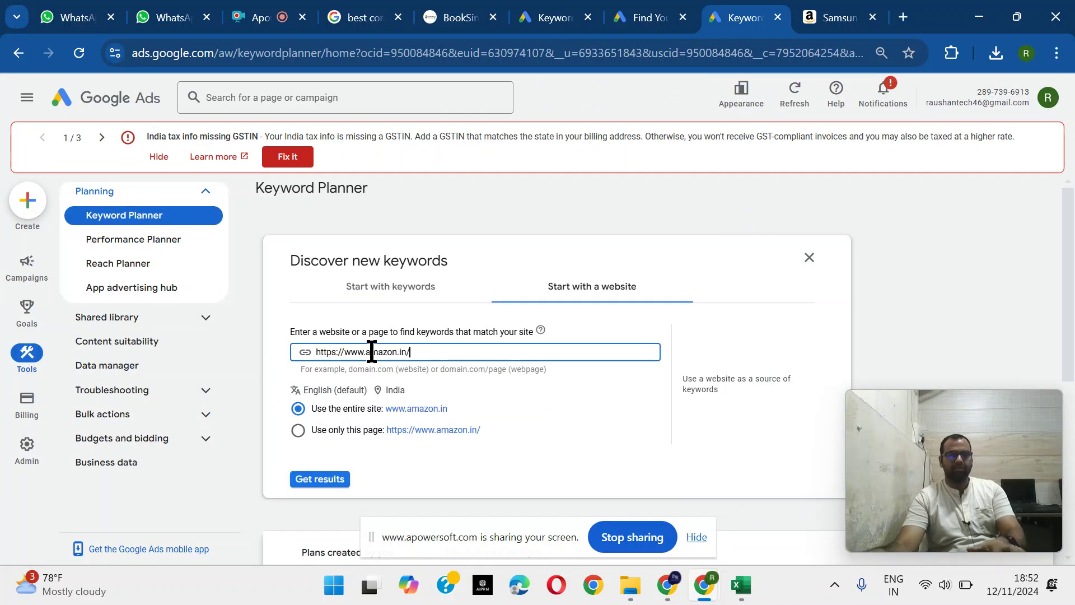
click(330, 480)
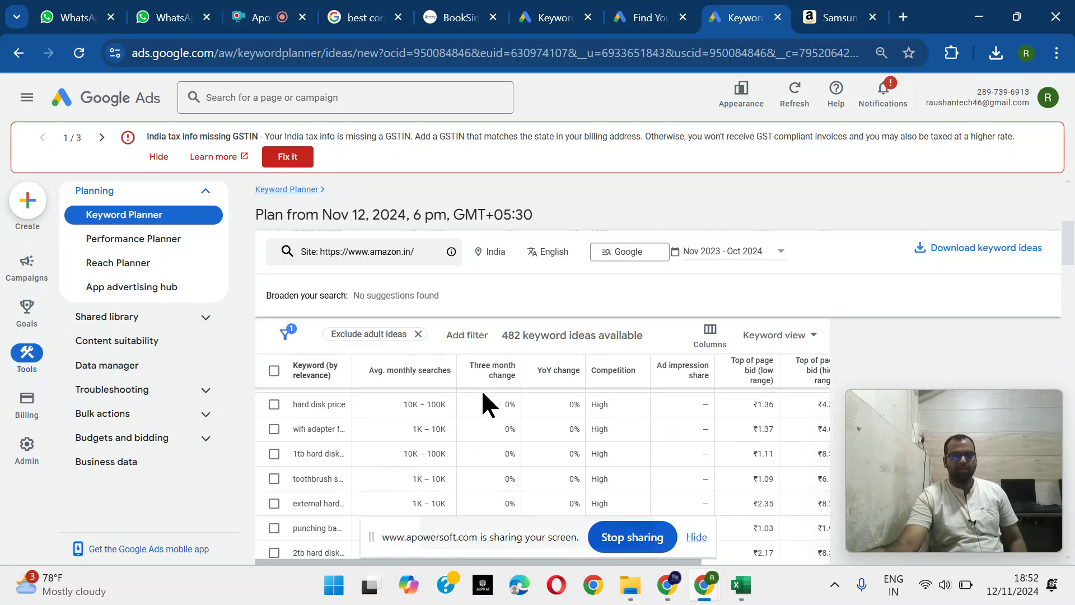
Look through the keyword ideas for amazon.in and go back to the Google Ads account selection page
scroll(493, 445, down, 5)
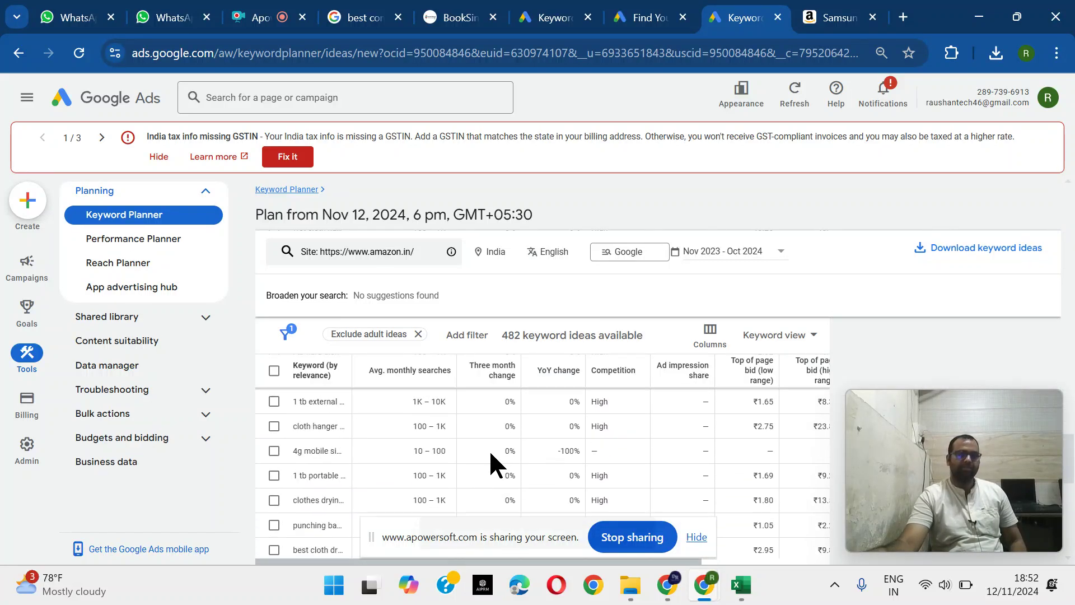
scroll(488, 463, down, 5)
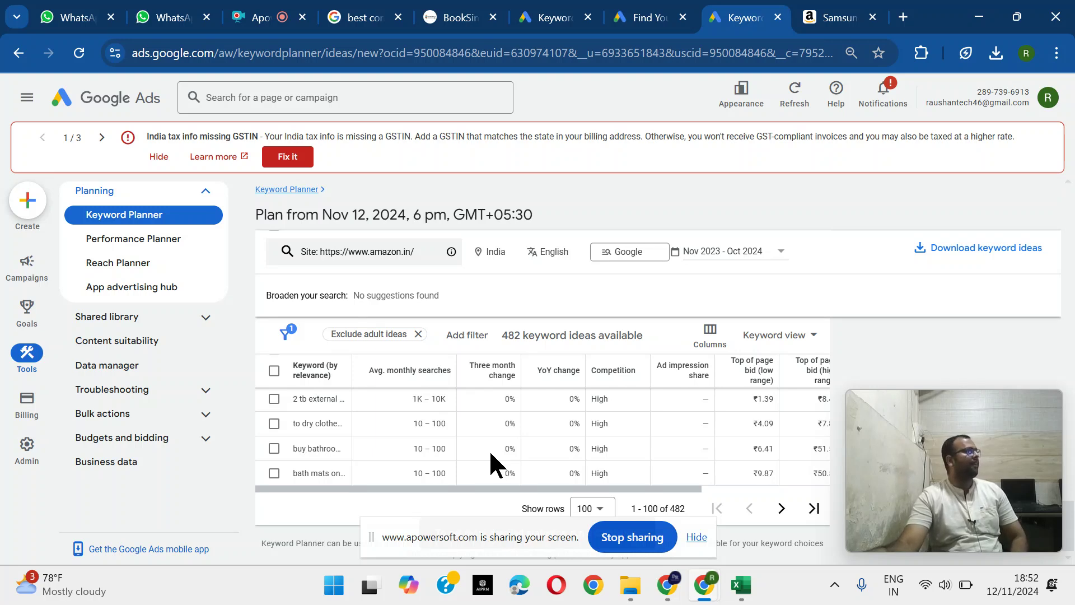
scroll(489, 449, up, 3)
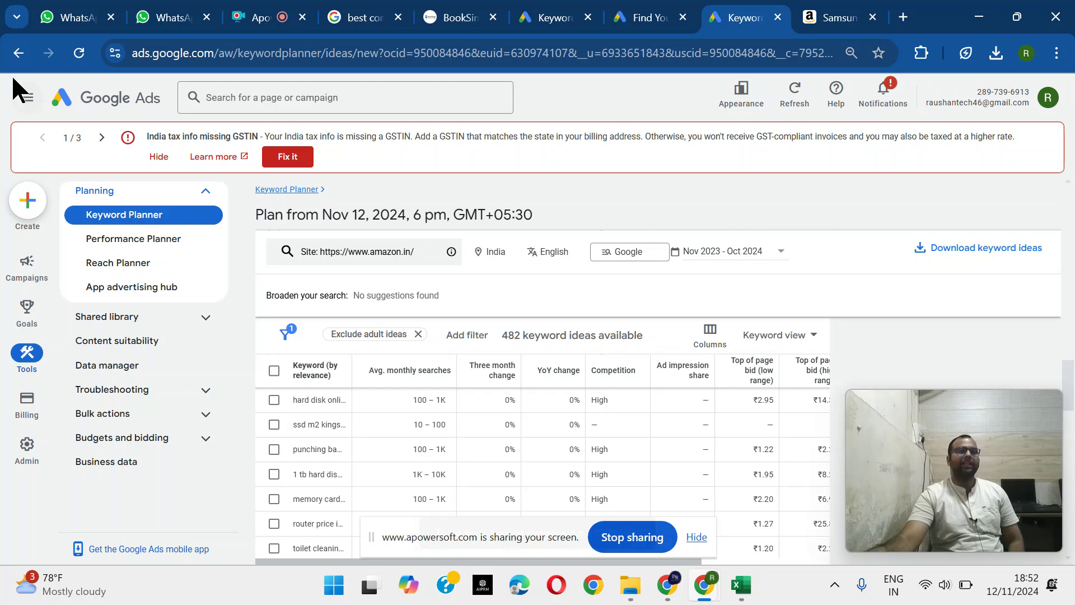
click(18, 54)
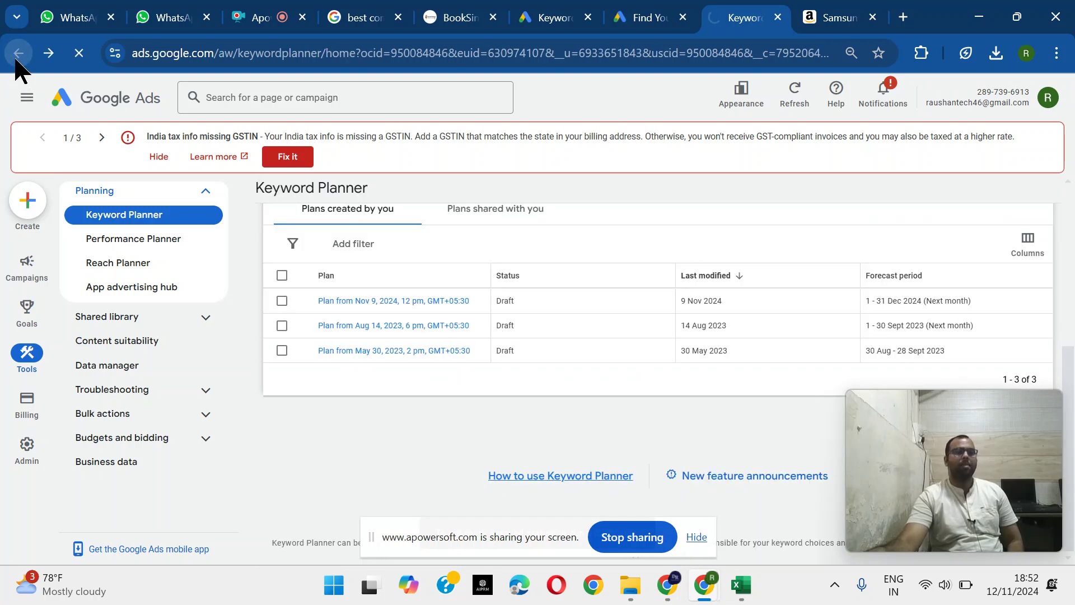
click(18, 54)
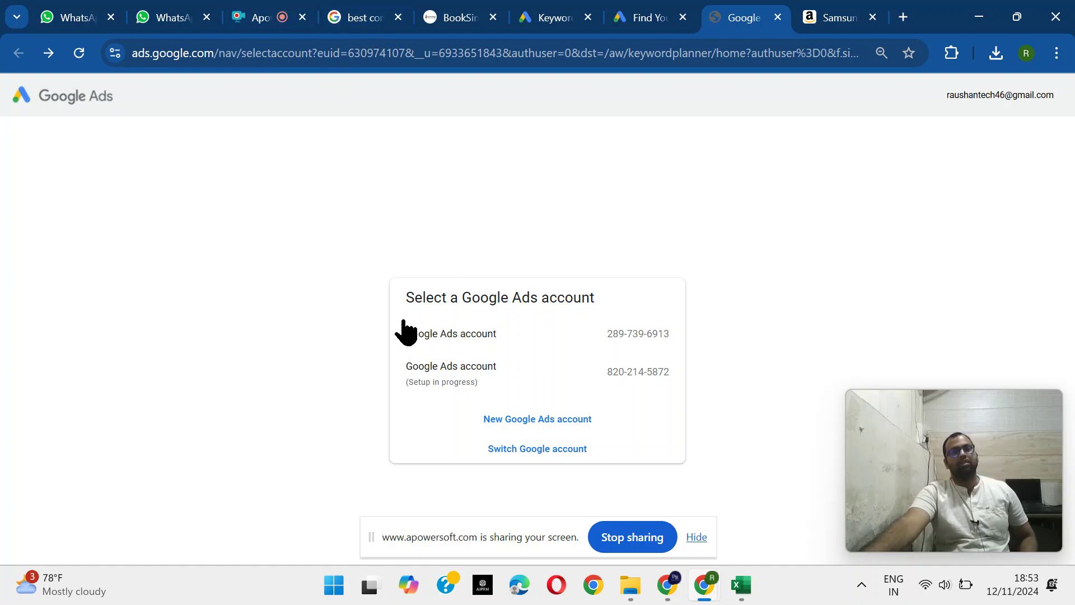
click(244, 16)
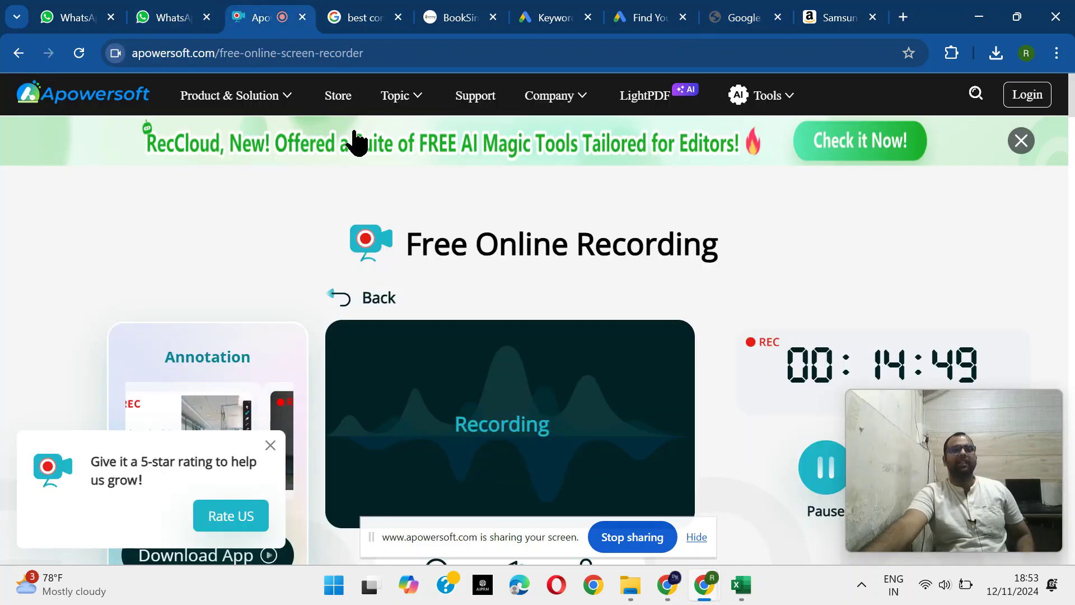
click(843, 15)
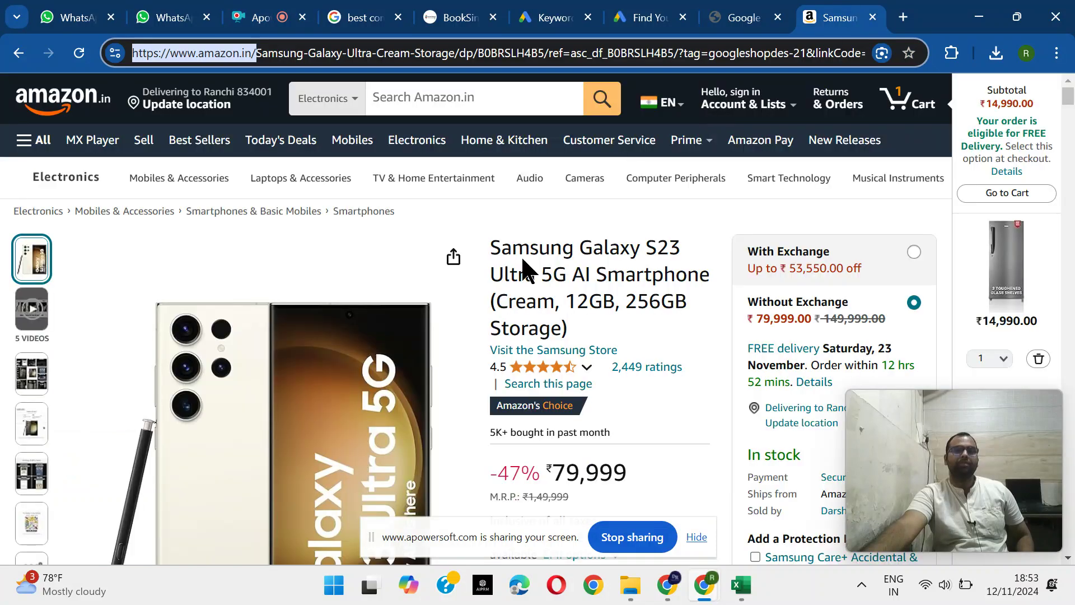
click(667, 17)
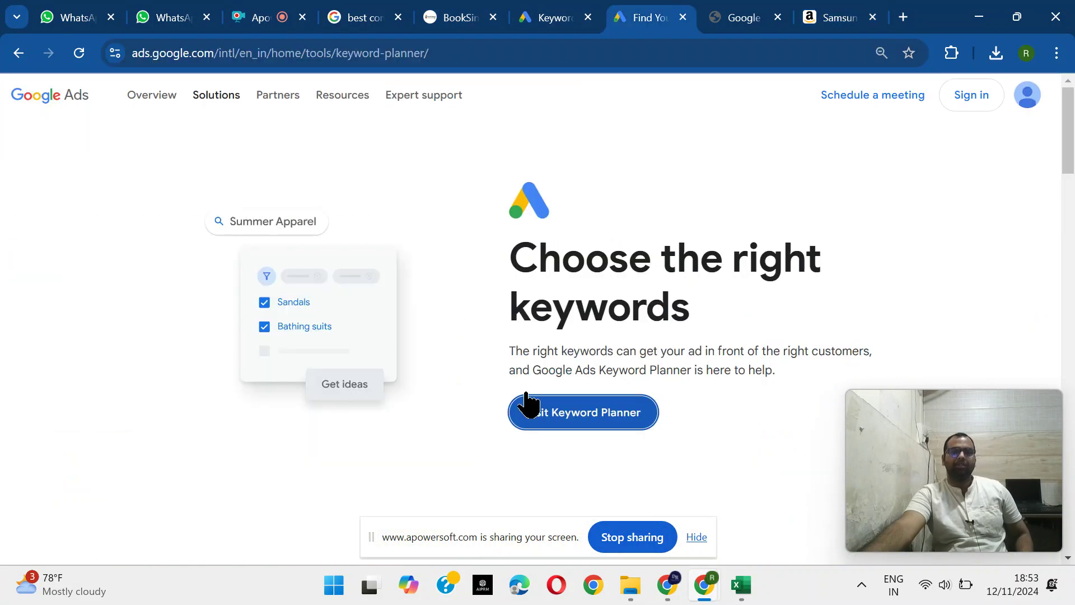
In the earlier Keyword Planner tab, reselect the first Google Ads account and open Discover new keywords with the keywords option
click(577, 16)
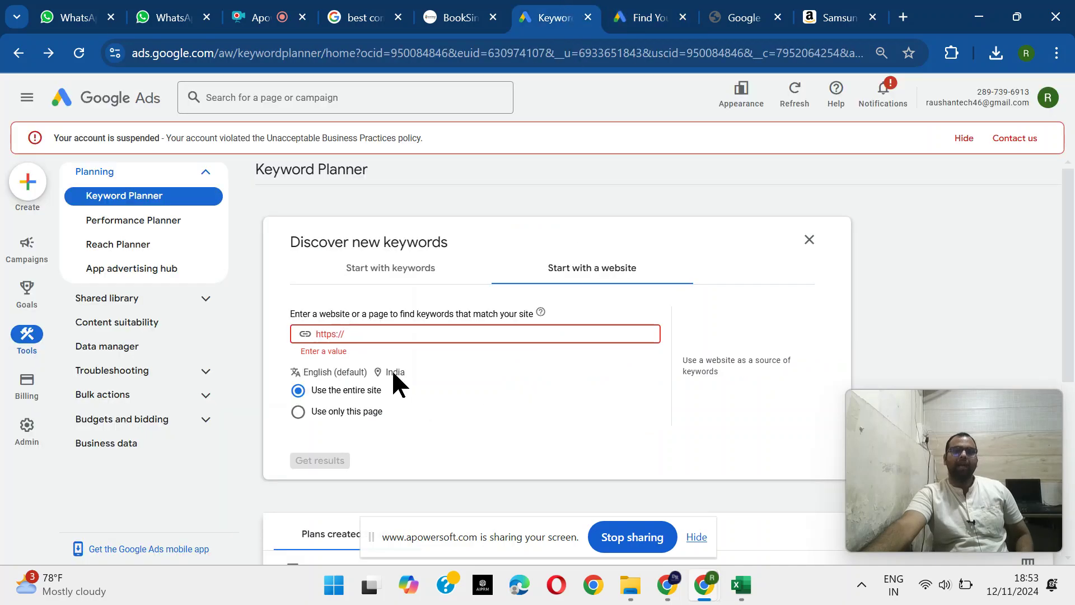
click(23, 62)
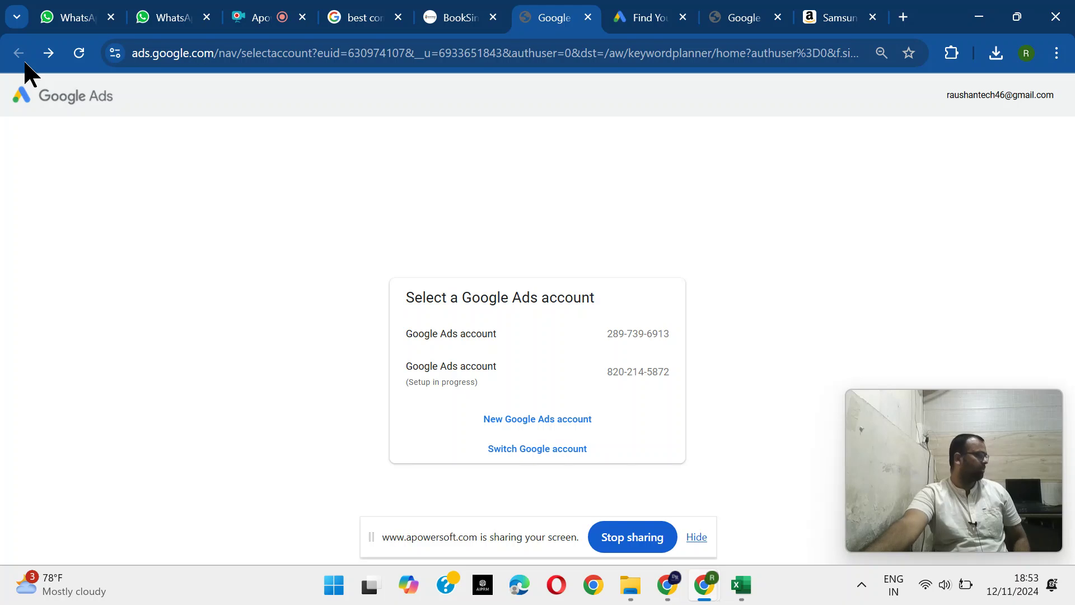
click(474, 333)
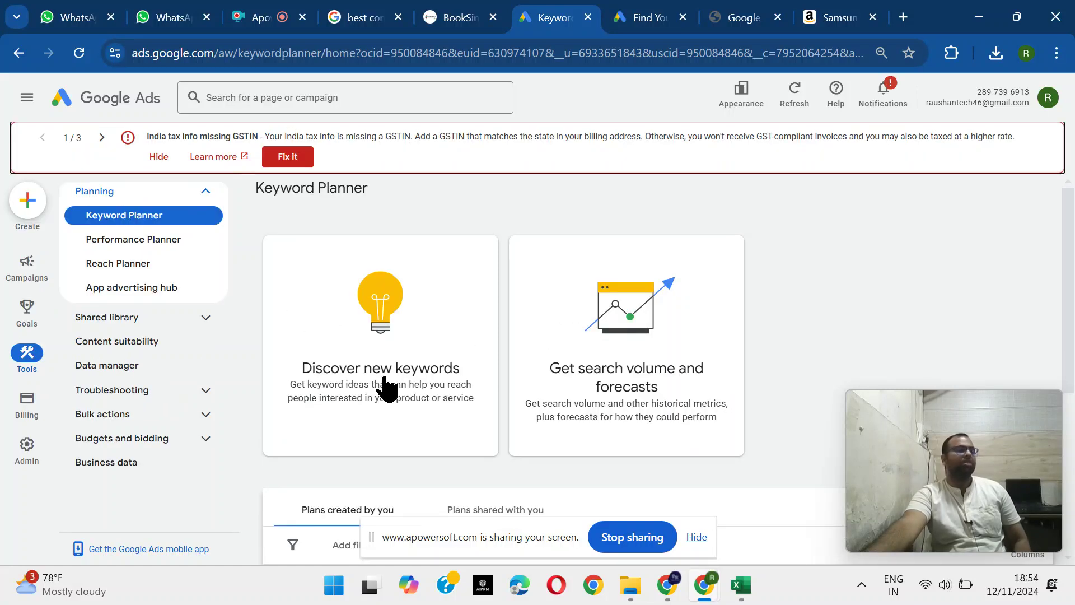
click(388, 380)
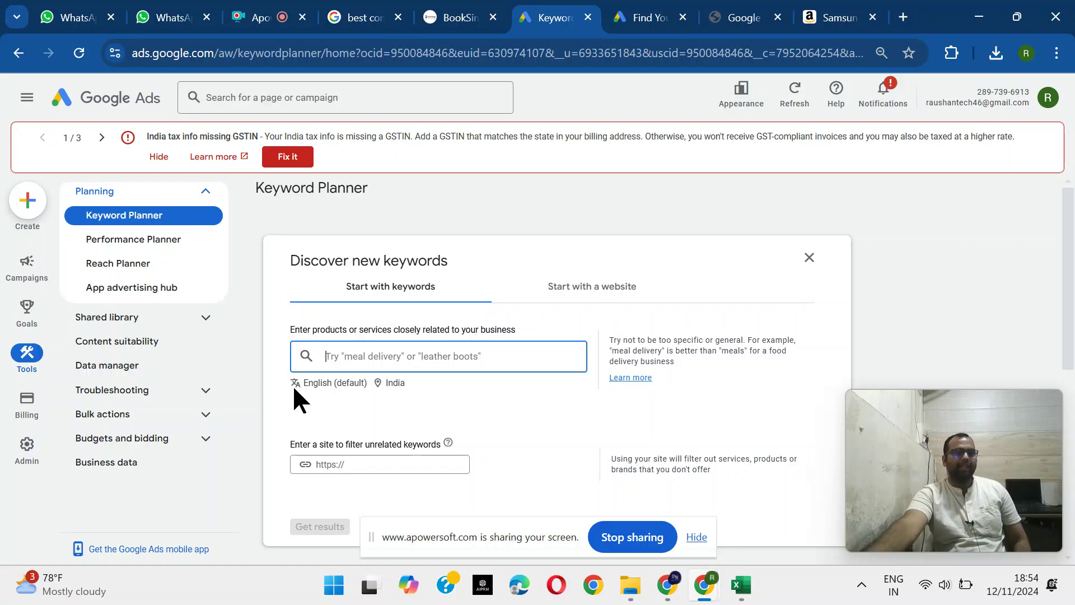
Replace the India target location with Dhanbad, Jharkhand, India and save the location setting
click(394, 383)
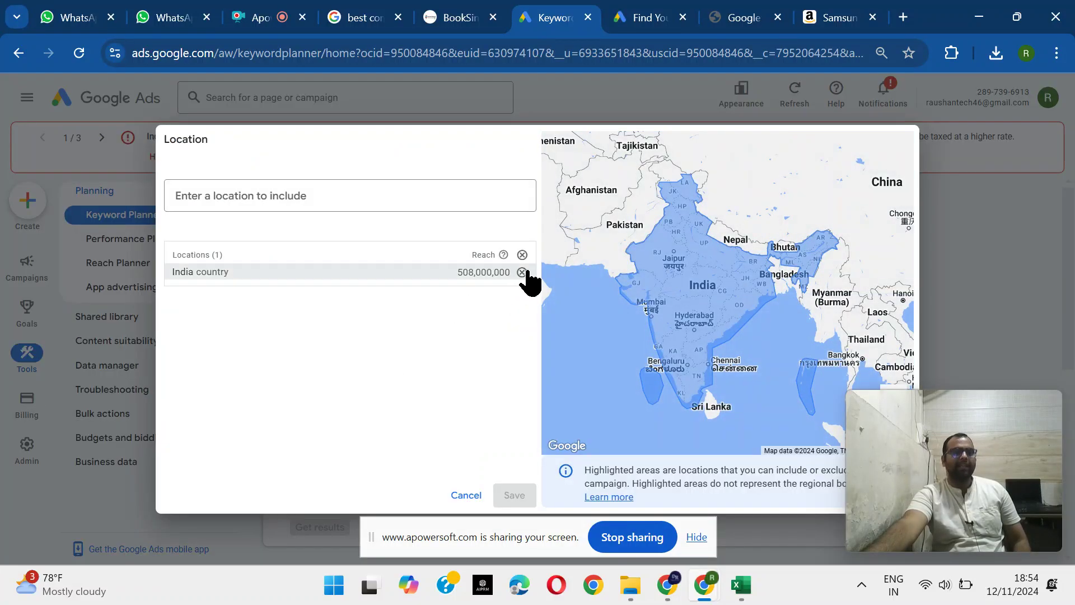
click(522, 273)
text(dhanbad)
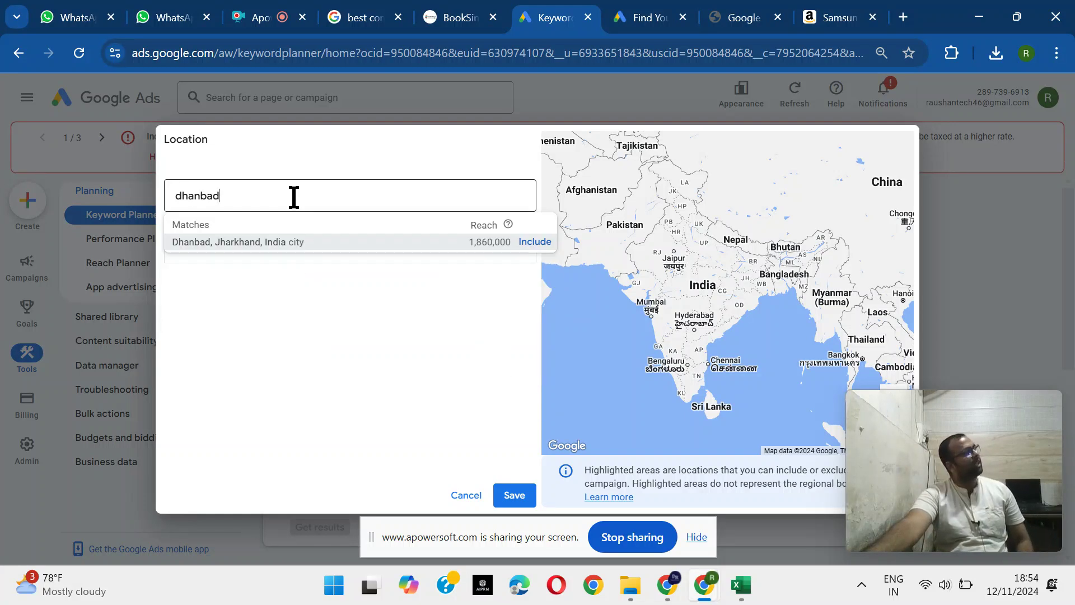
click(541, 242)
click(517, 501)
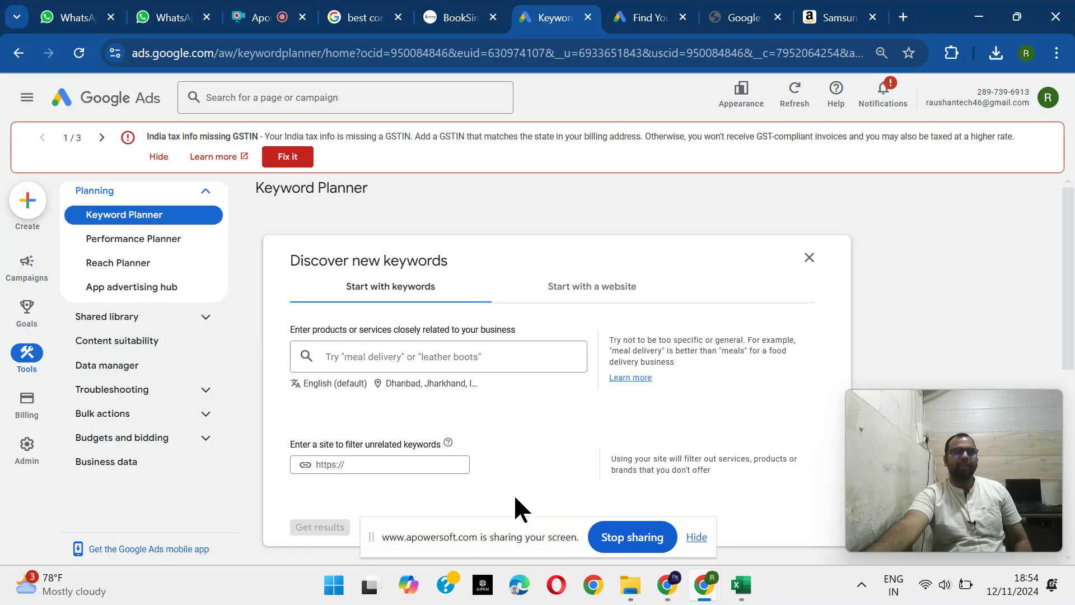
Get keyword results for "Computer calsses near me"
click(353, 363)
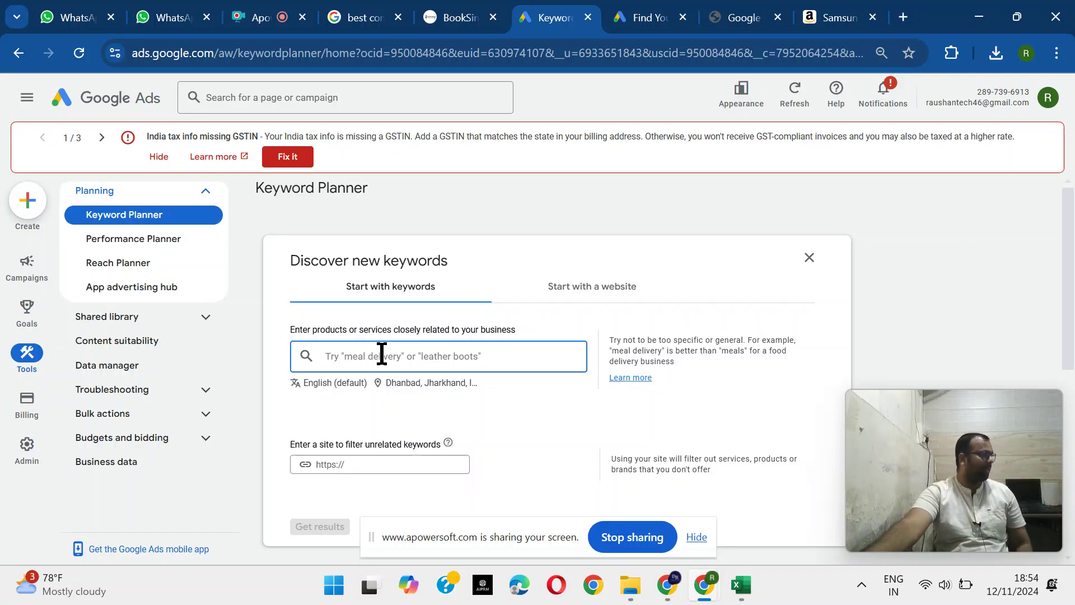
text(Computer calsses nea)
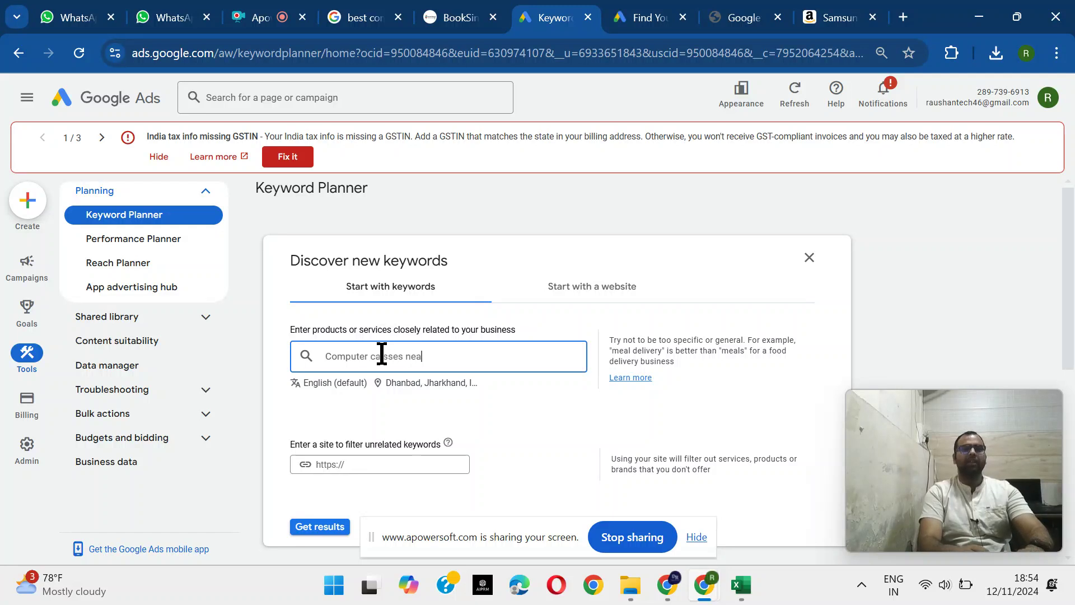
text(r me)
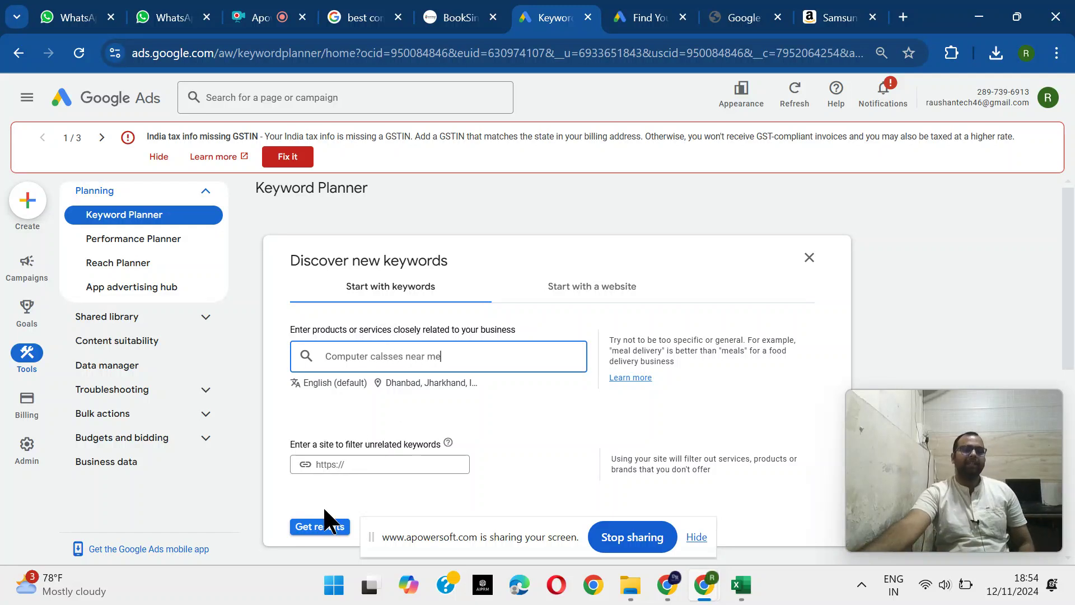
click(320, 526)
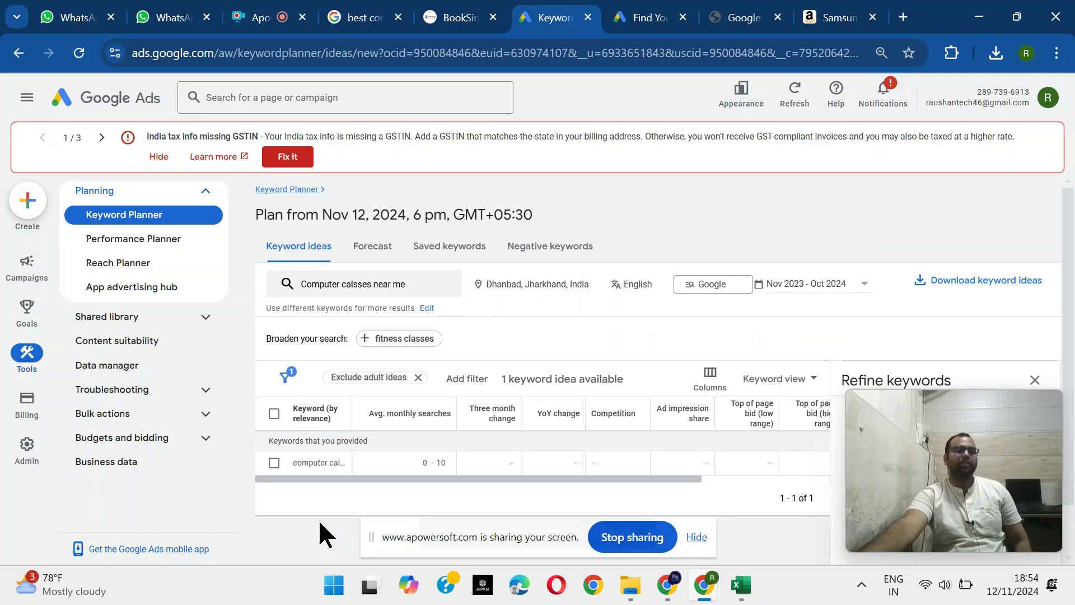
Replace the searched keyword with "best computer classes in dhanbad" and get its keyword results
drag(336, 474, 295, 466)
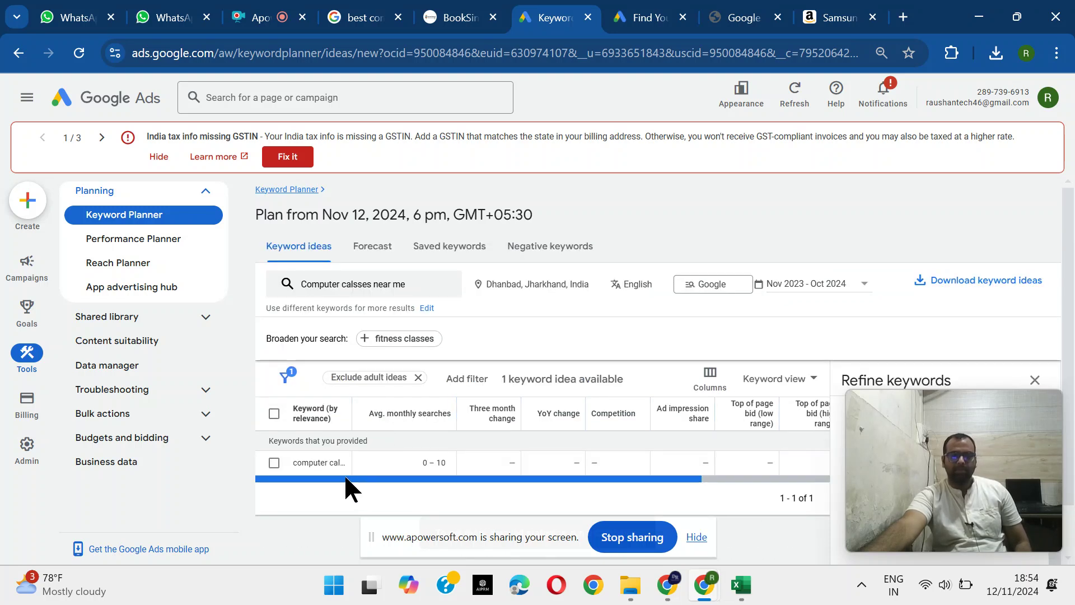
drag(342, 471, 450, 479)
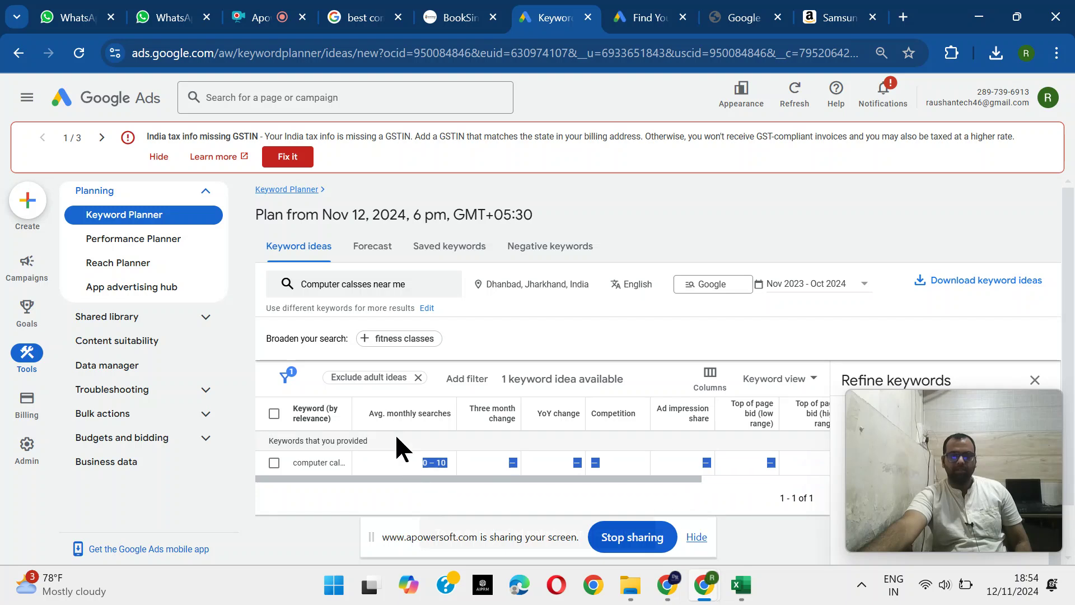
click(416, 295)
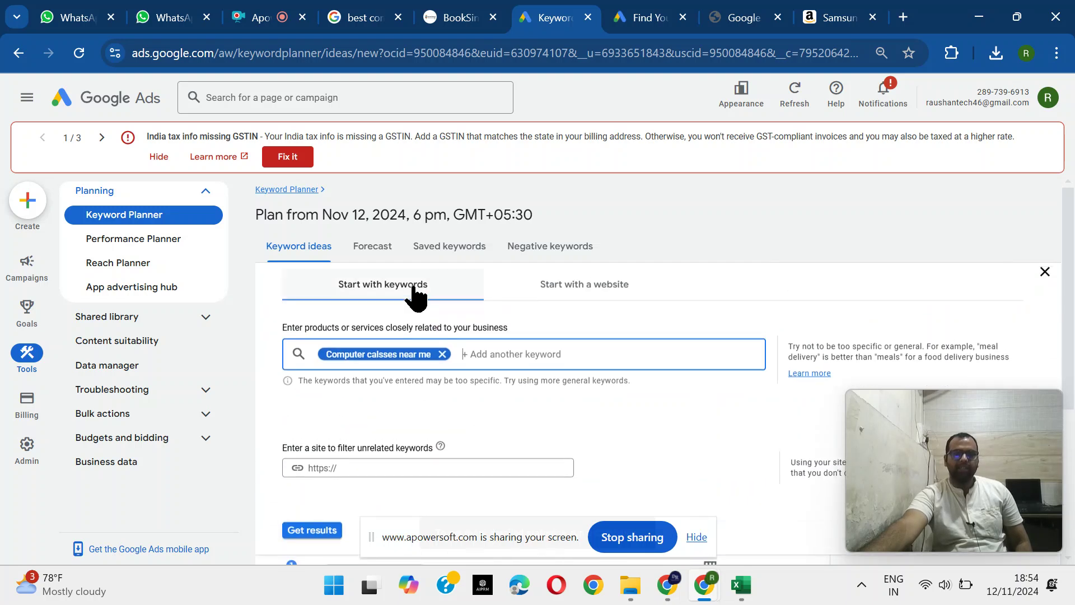
click(438, 353)
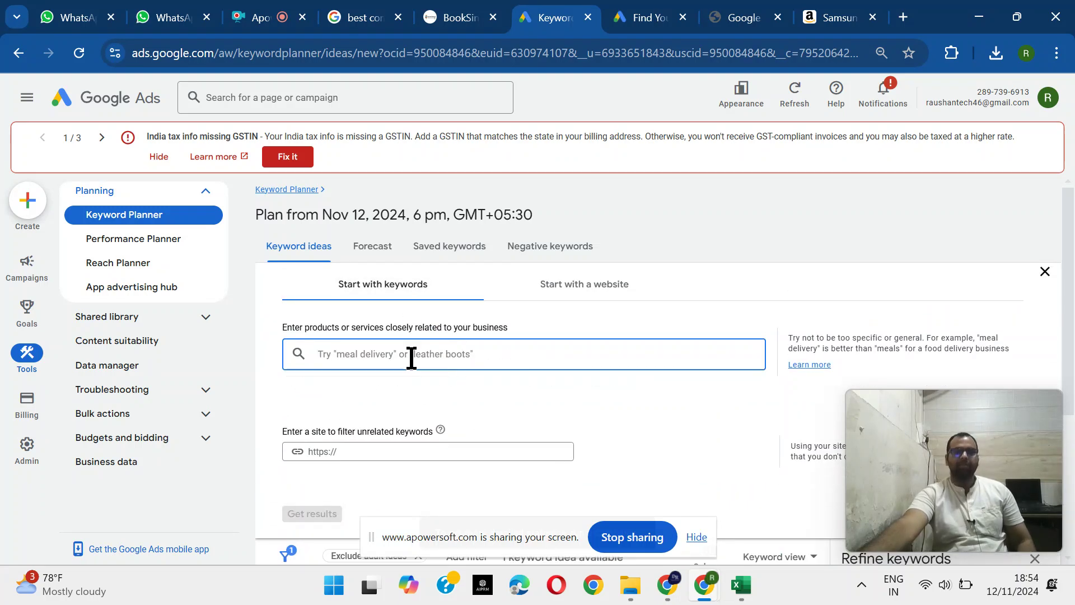
text(best co)
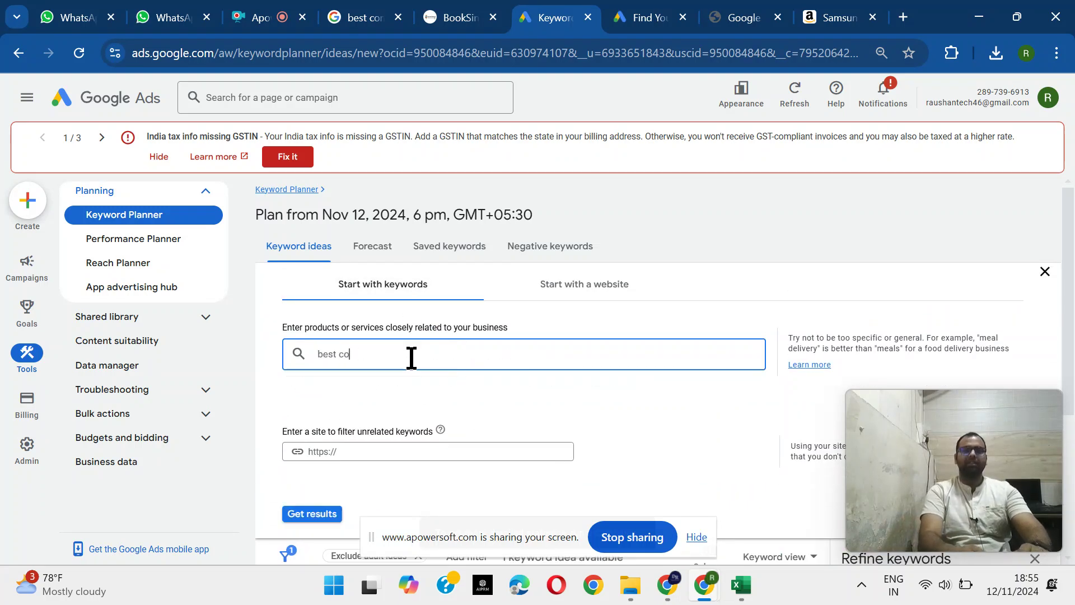
text(mputer classes)
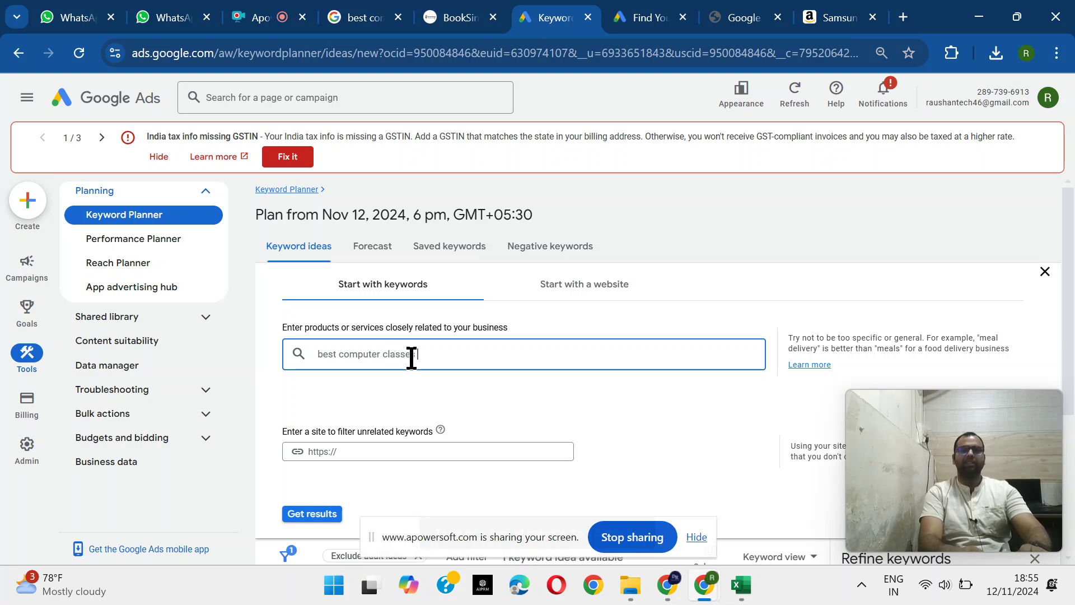
text( in delhi ncr)
key(Return)
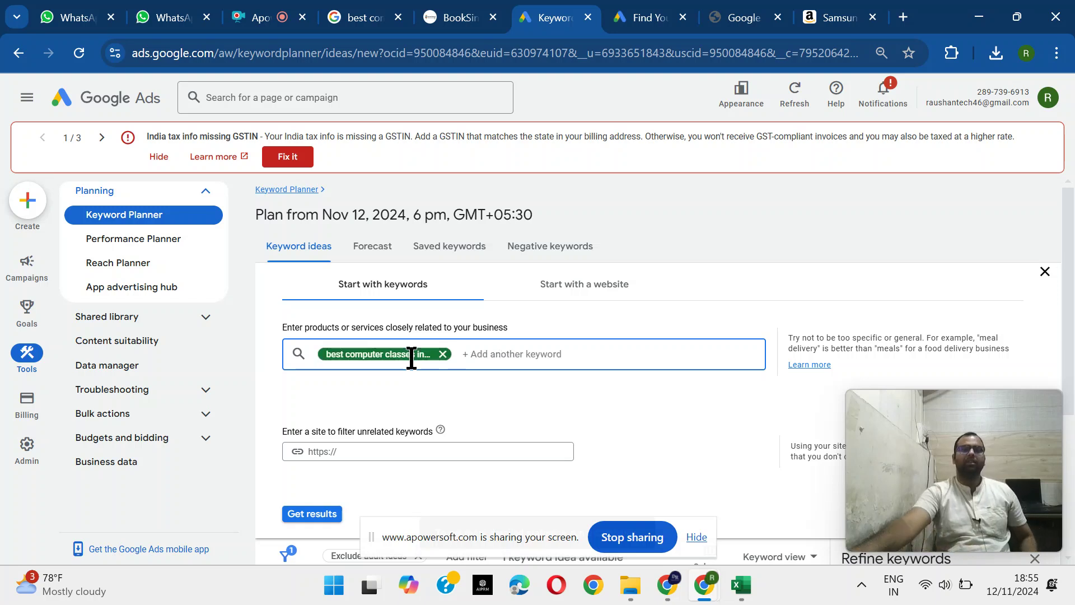
click(317, 513)
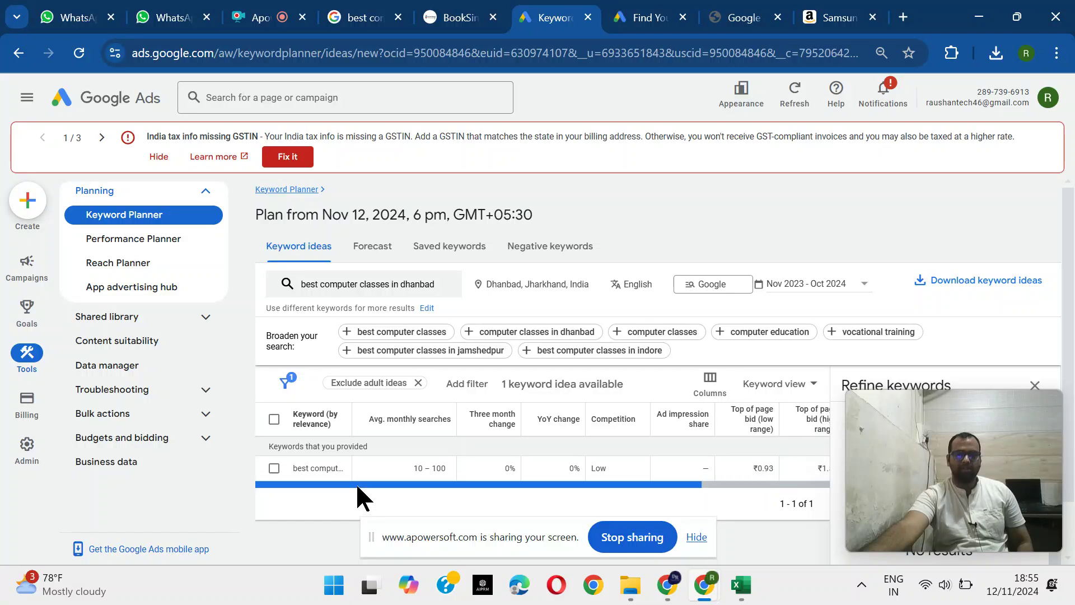
Broaden the search with the suggested keyword "best computer classes" and get the updated results
mouse_move(355, 484)
mouse_down()
mouse_move(507, 486)
mouse_move(337, 476)
mouse_up()
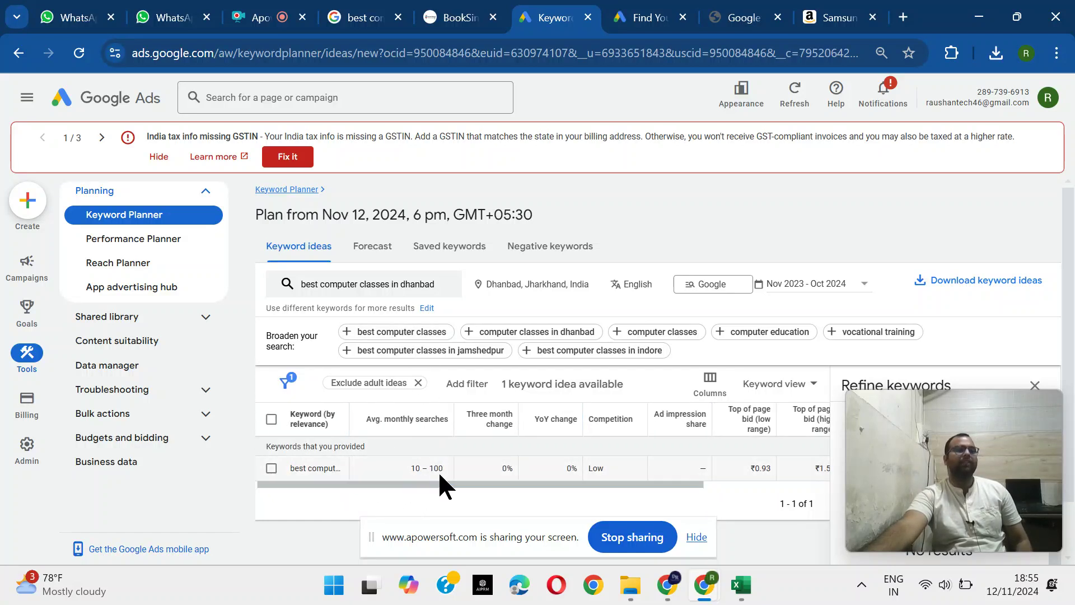
click(398, 333)
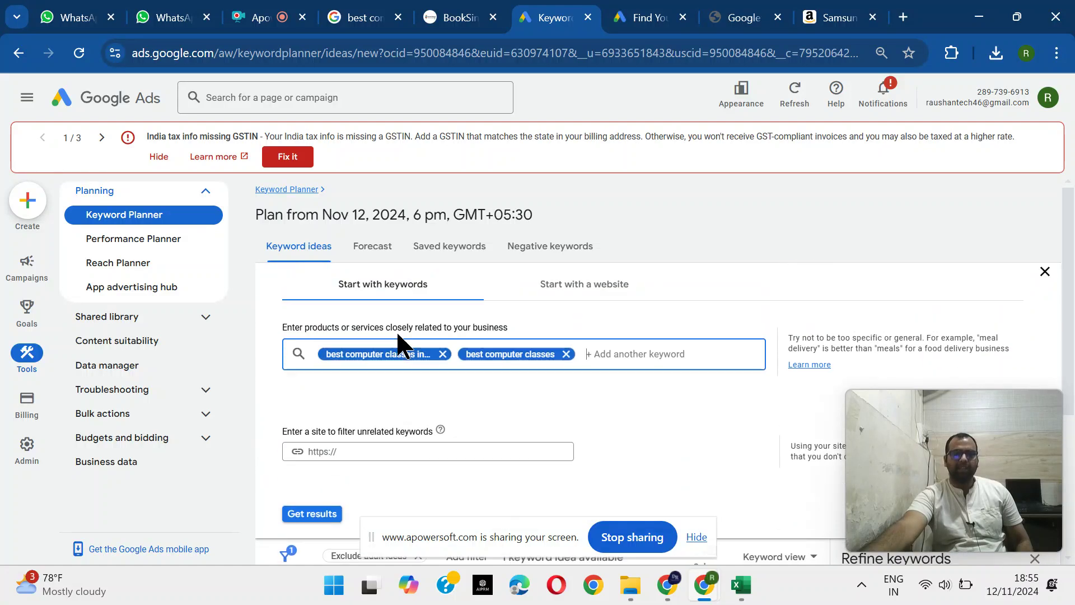
scroll(435, 444, down, 3)
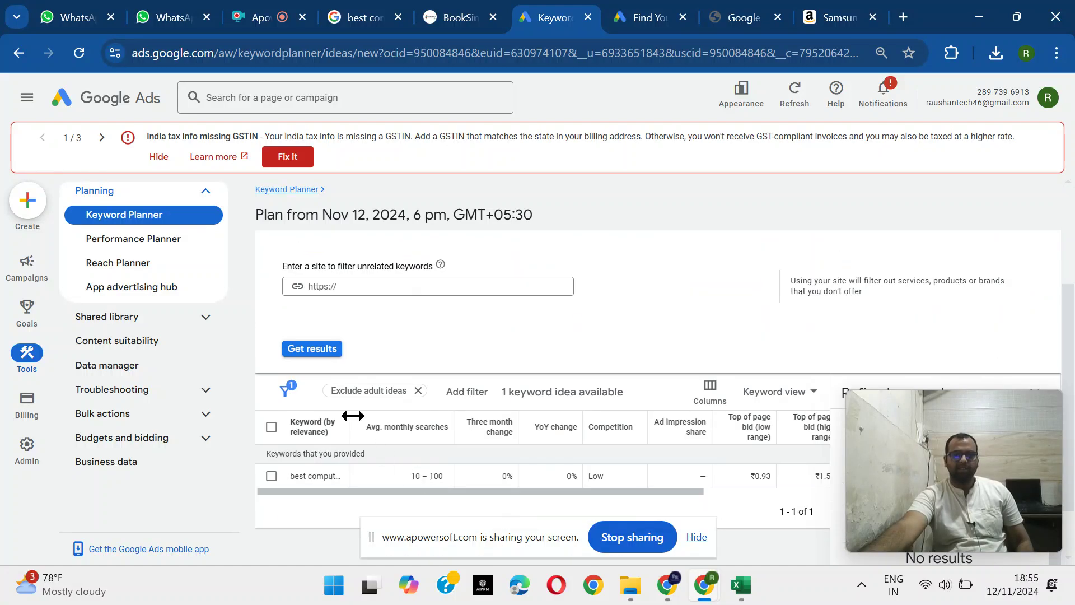
click(323, 352)
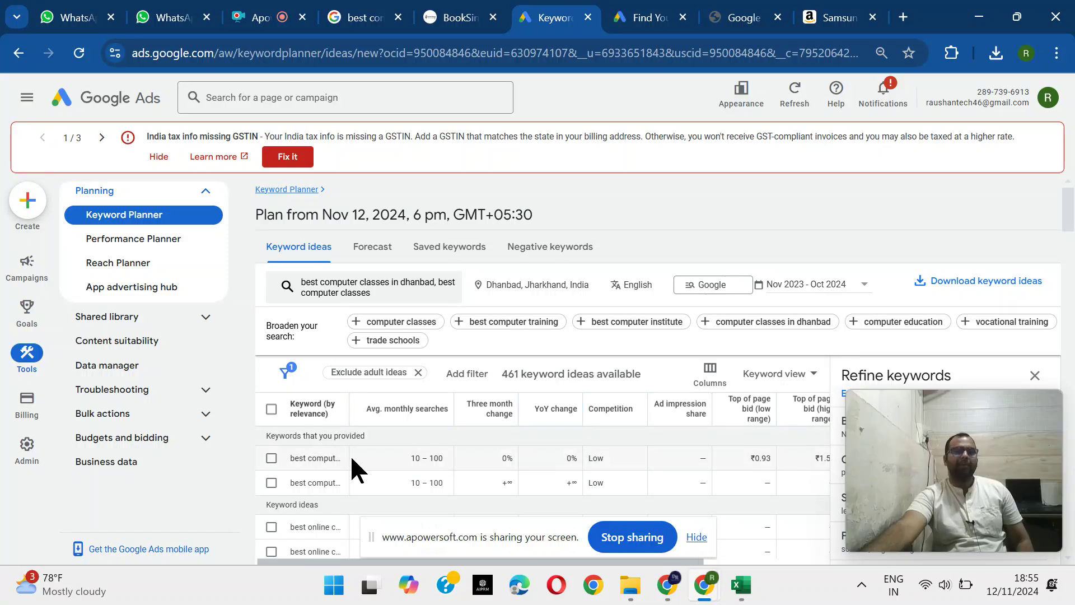
Download the keyword ideas as a .csv file and open the downloaded file in Excel
scroll(386, 488, down, 3)
scroll(392, 484, down, 5)
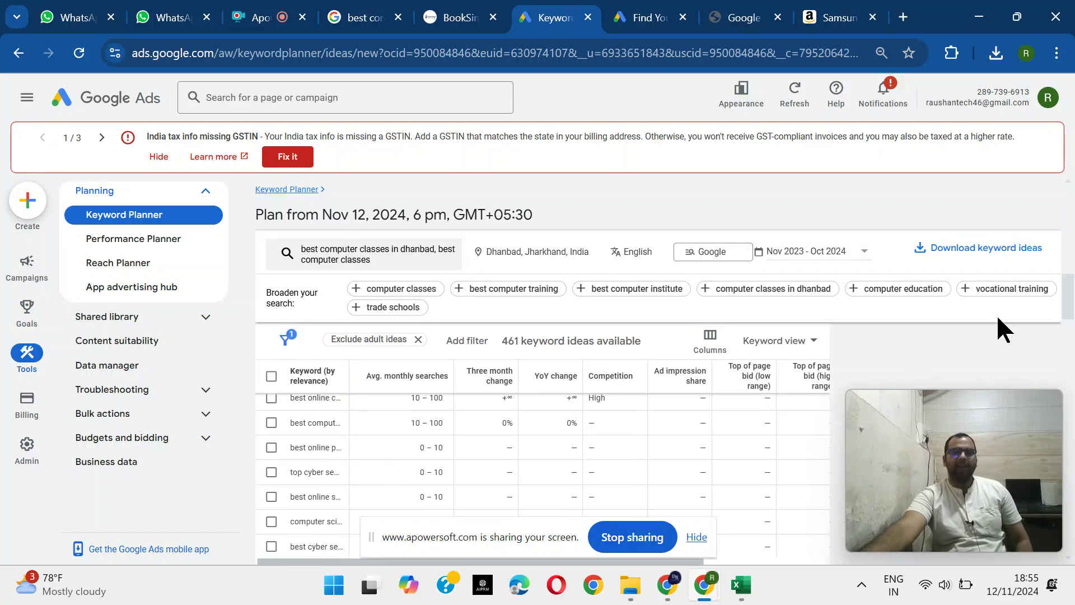
click(995, 253)
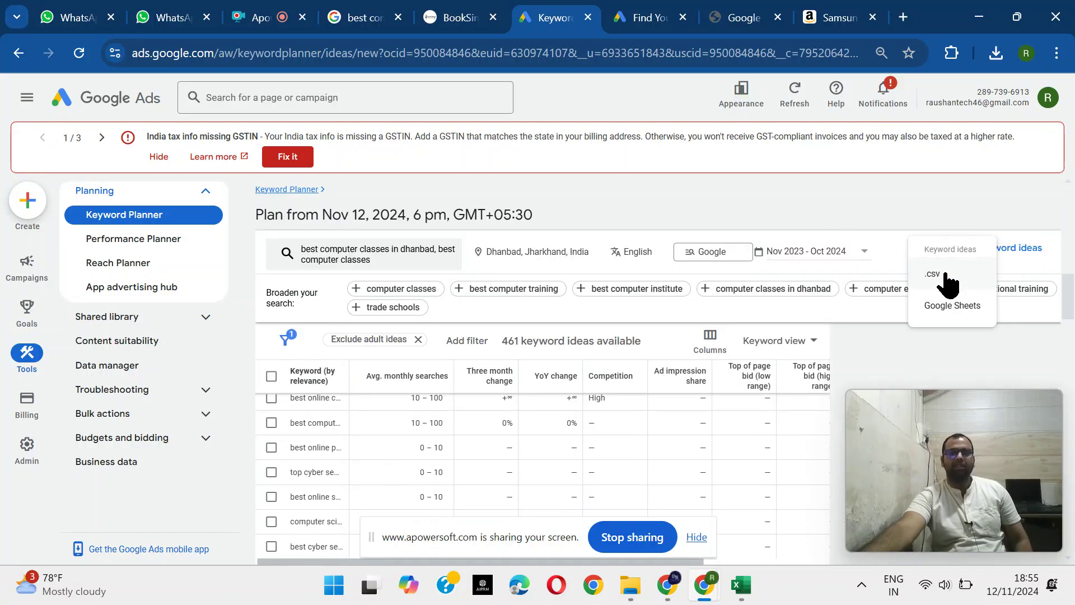
click(949, 277)
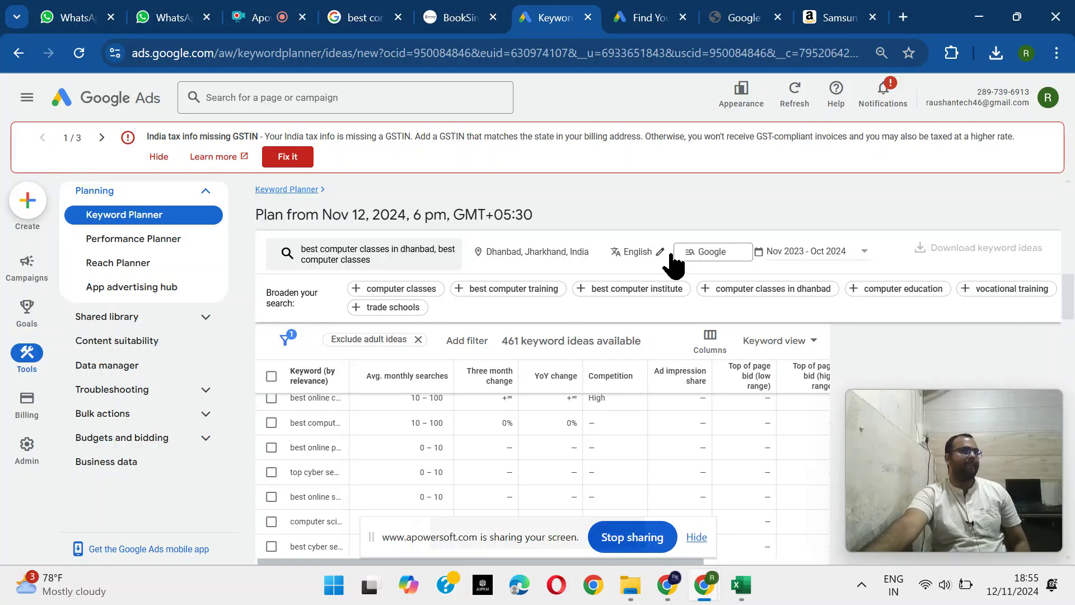
click(996, 54)
click(826, 152)
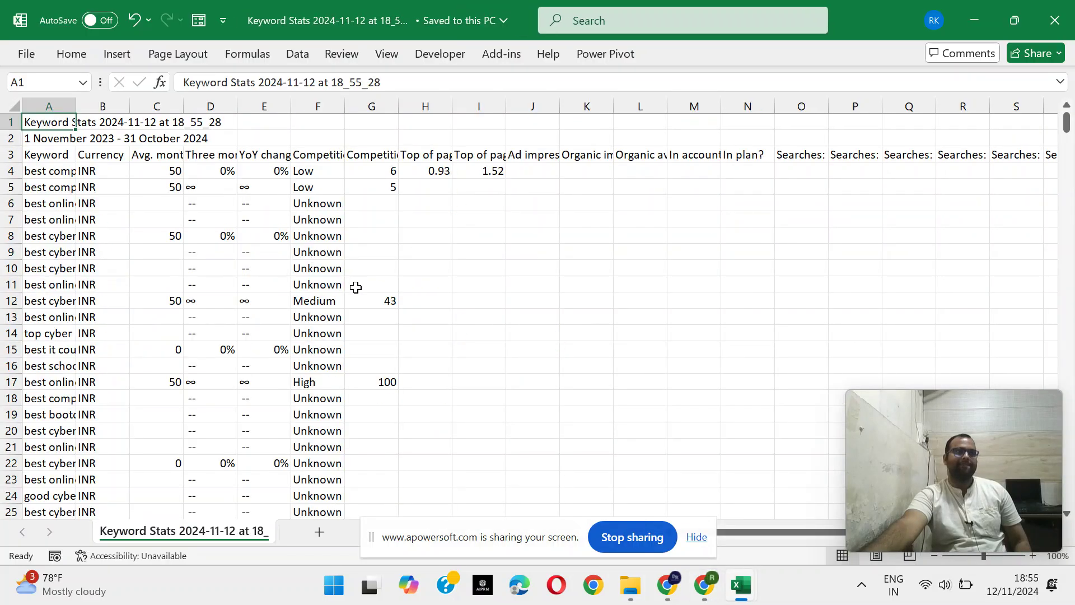
Autofit the Keyword and Avg. monthly searches columns so their full contents can be read
click(177, 239)
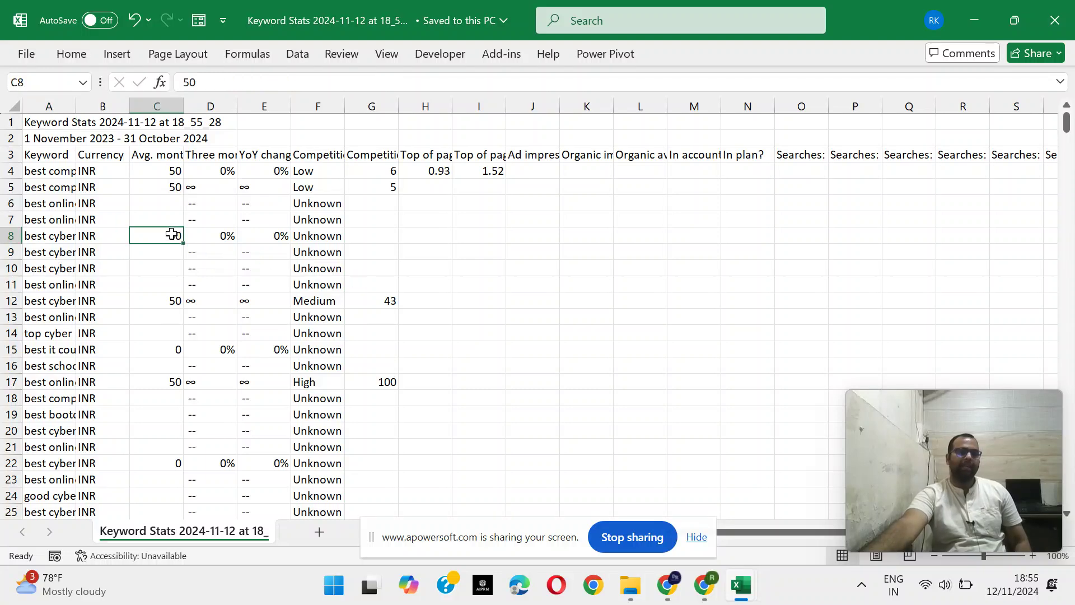
click(62, 175)
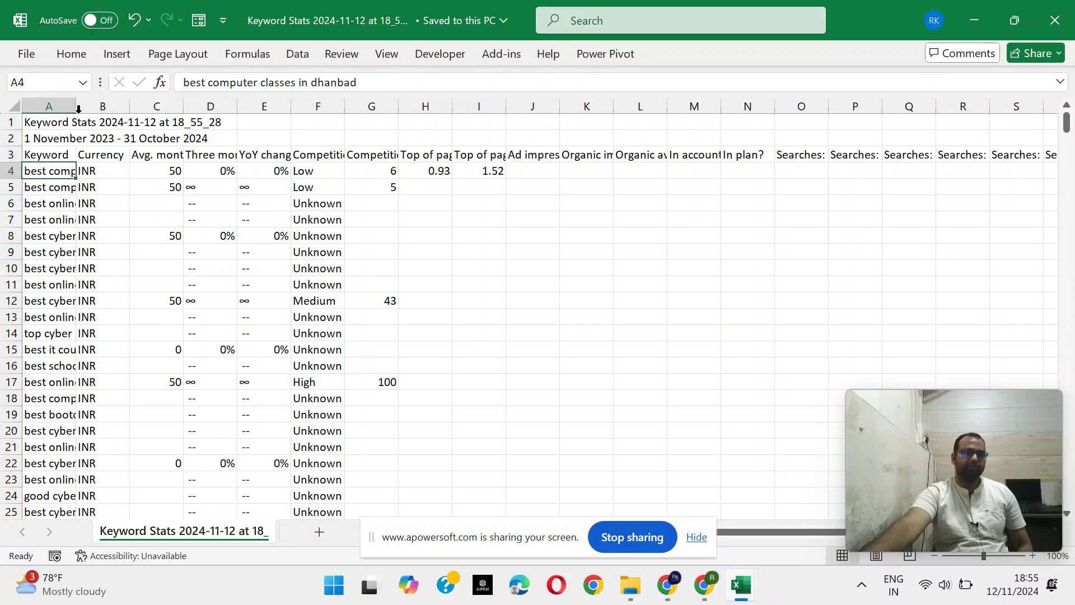
double_click(76, 106)
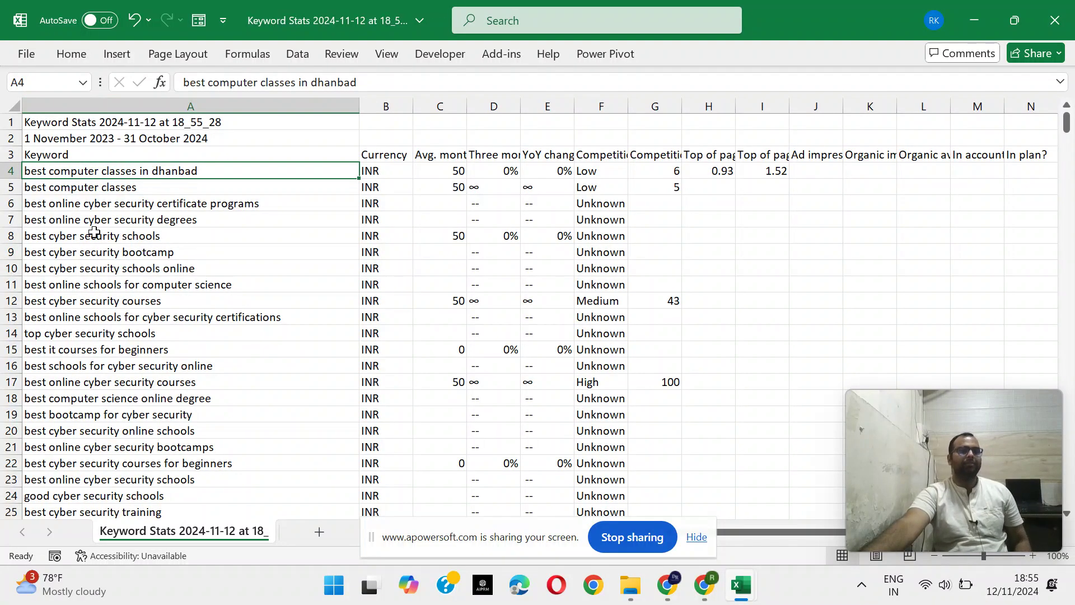
click(455, 188)
double_click(468, 106)
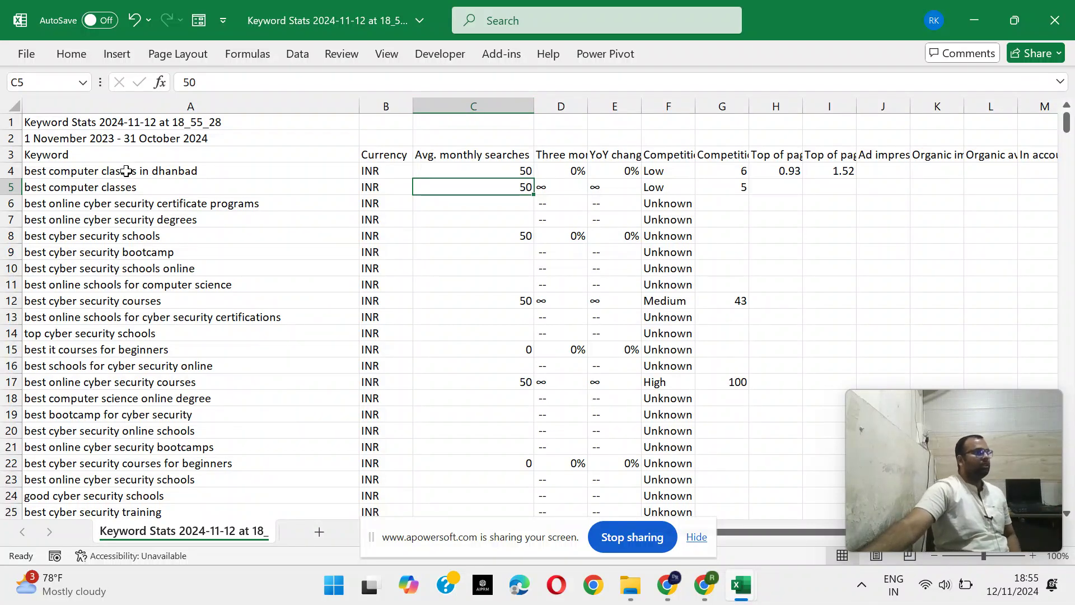
Widen the Currency column slightly
click(96, 171)
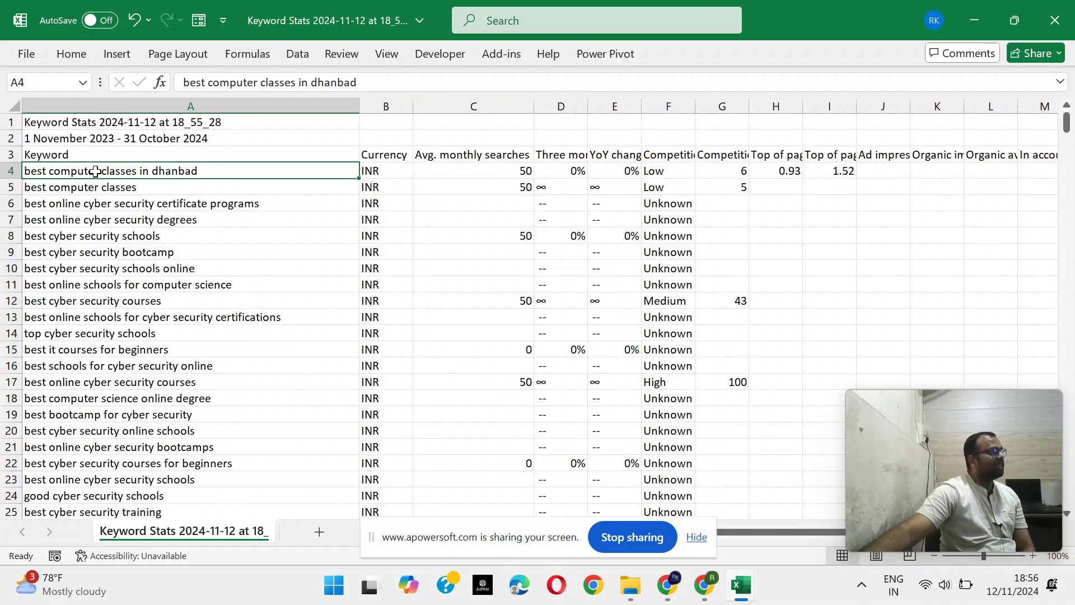
click(406, 187)
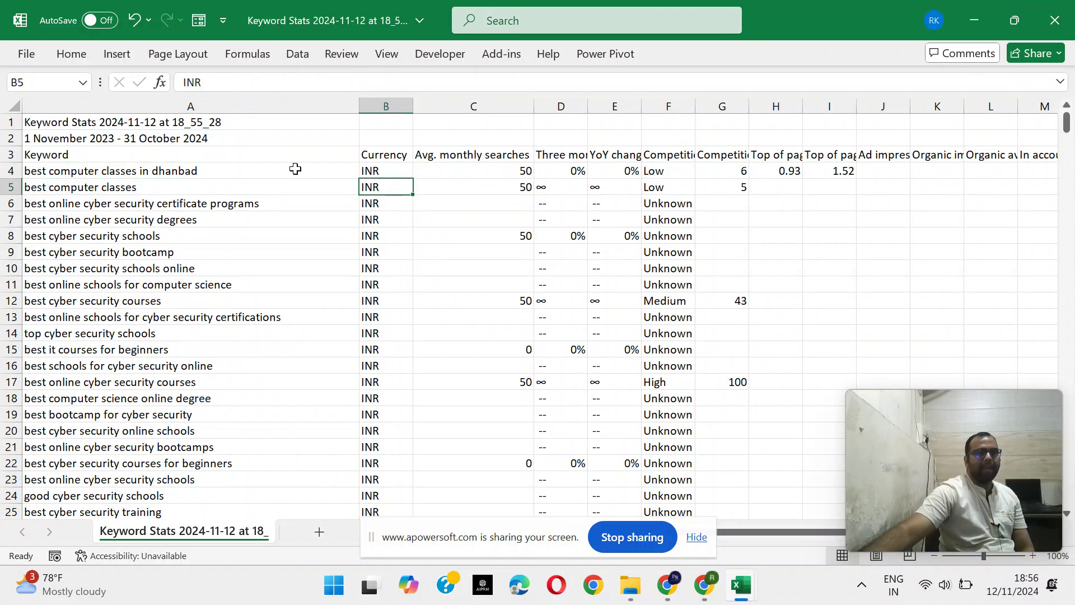
click(394, 159)
drag(414, 106, 416, 106)
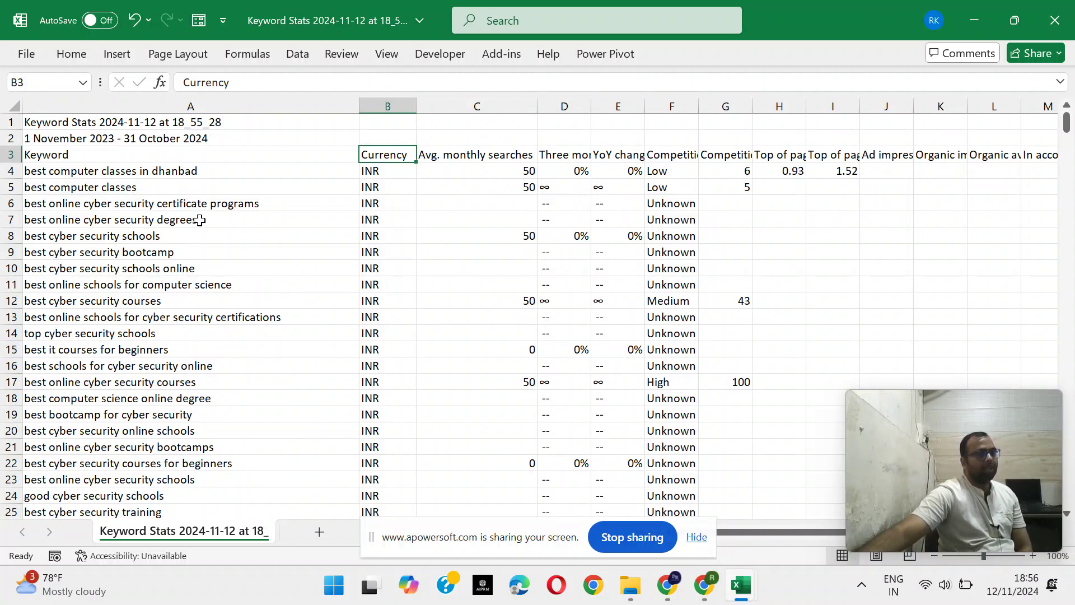
Check the values for "best computer classes in dhanbad" and autofit the Three month change, YoY change and Competition columns
click(149, 173)
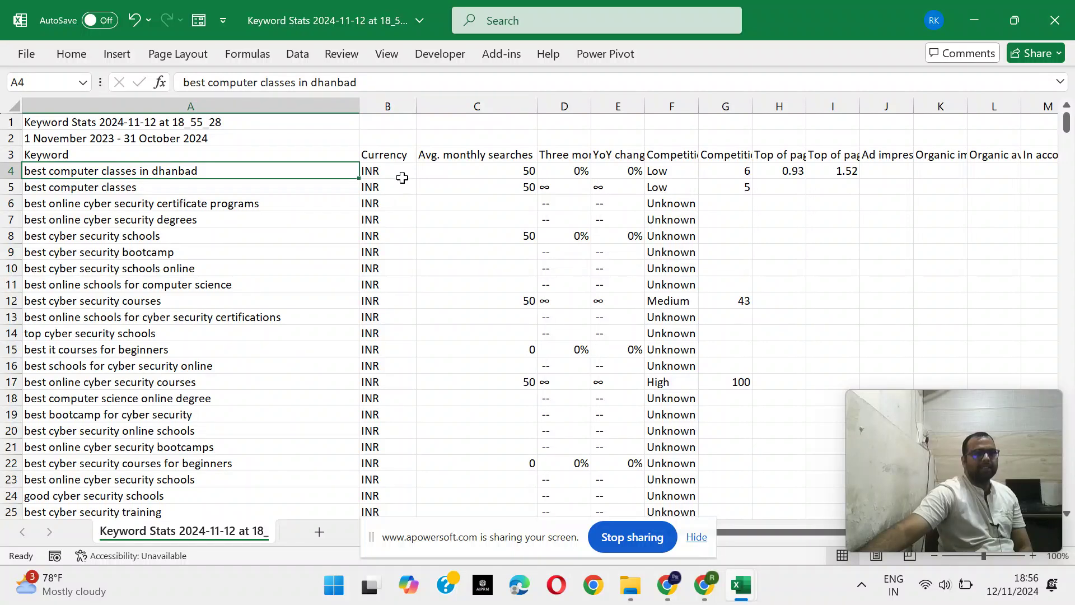
click(478, 173)
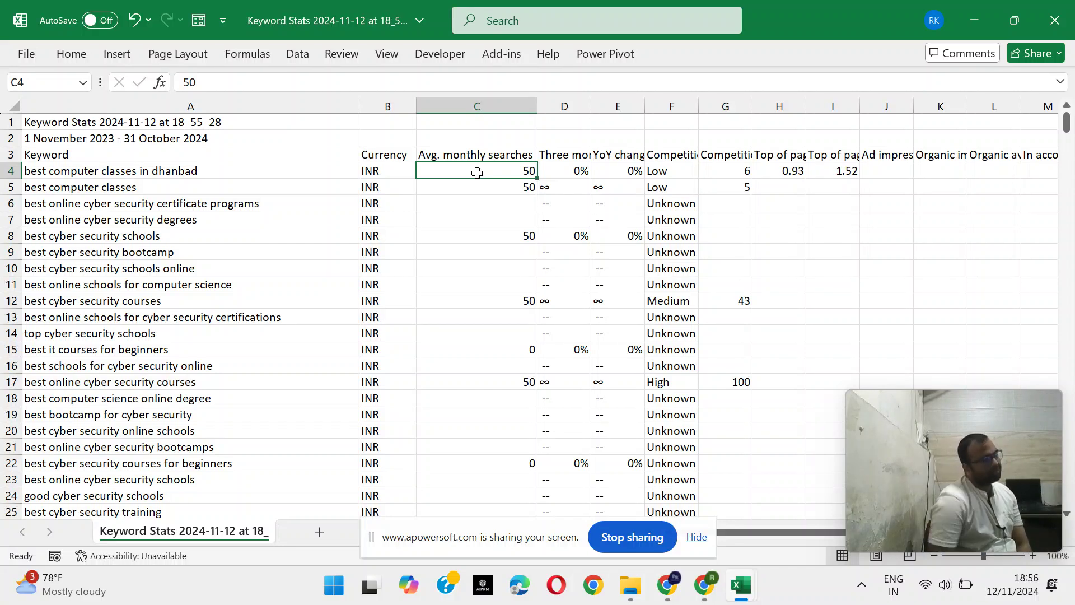
click(587, 169)
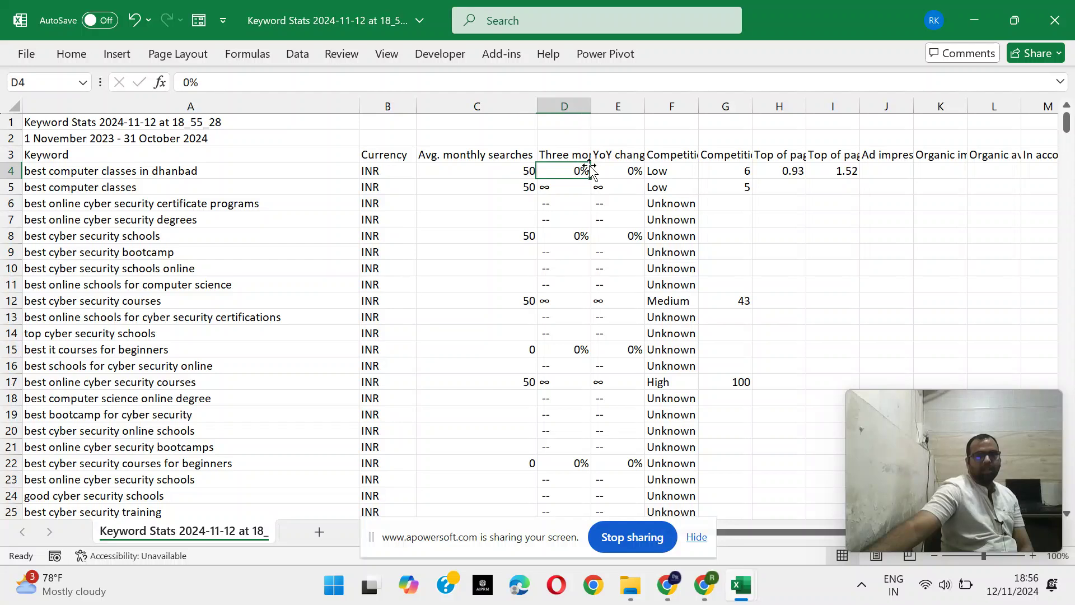
double_click(591, 107)
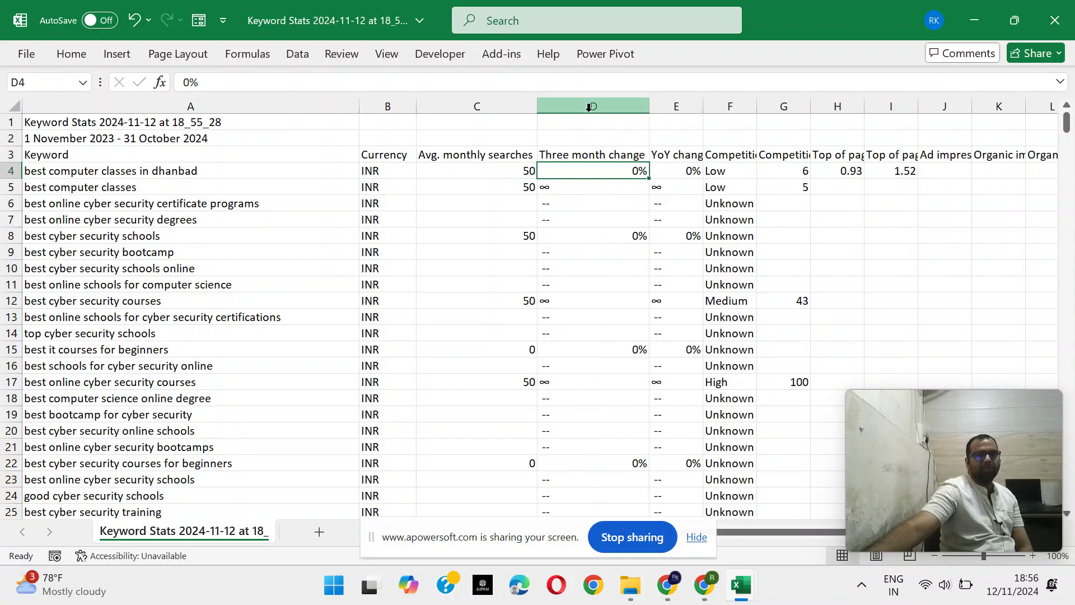
click(686, 174)
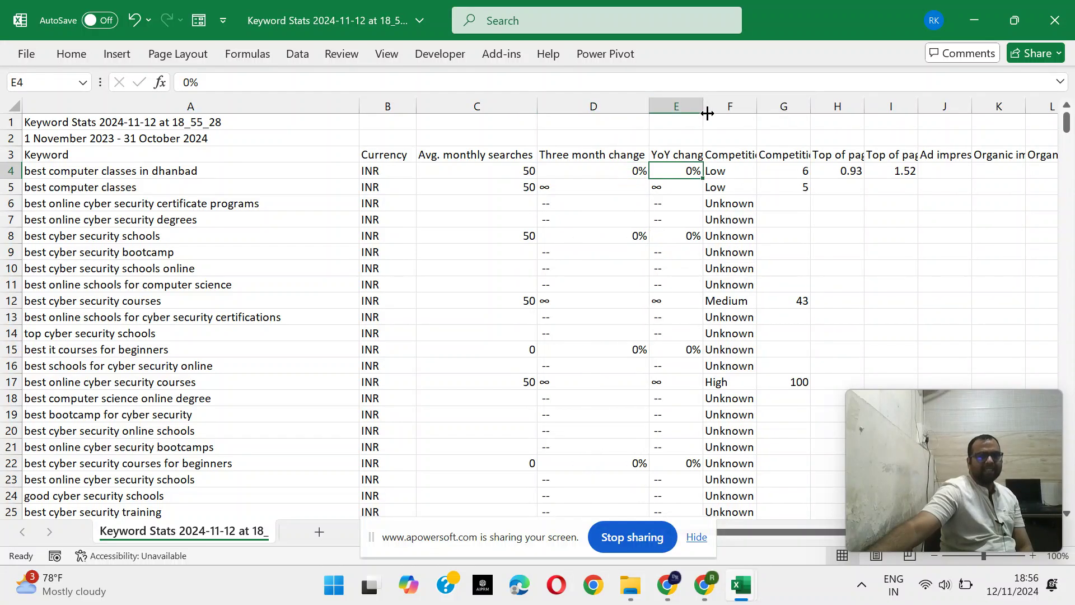
double_click(708, 113)
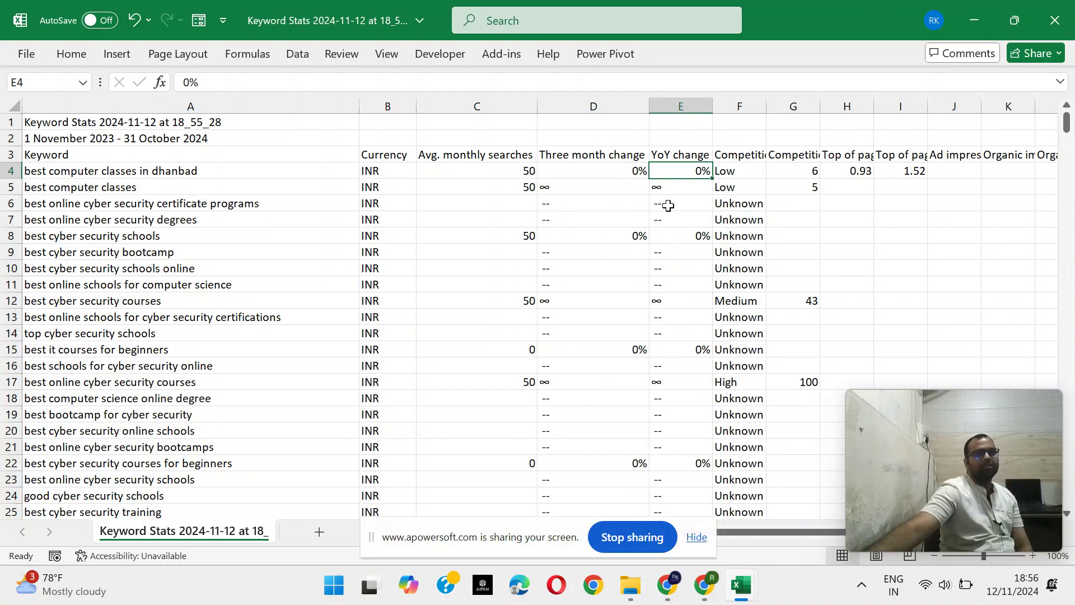
click(761, 171)
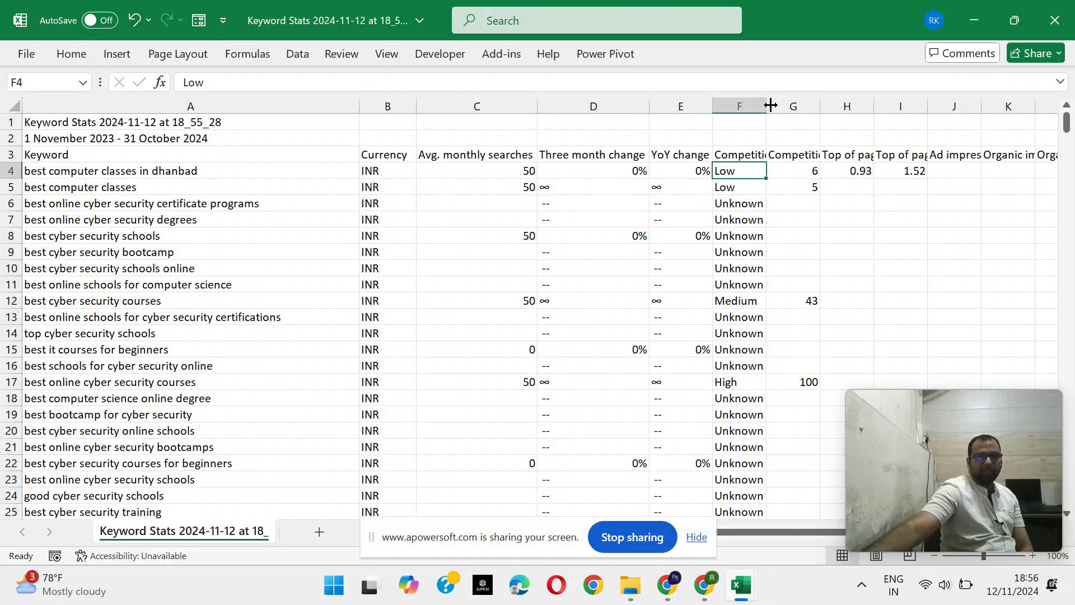
double_click(767, 106)
Autofit the Top of page bid (low range) column for the "best computer classes in dhanbad" bid
click(250, 172)
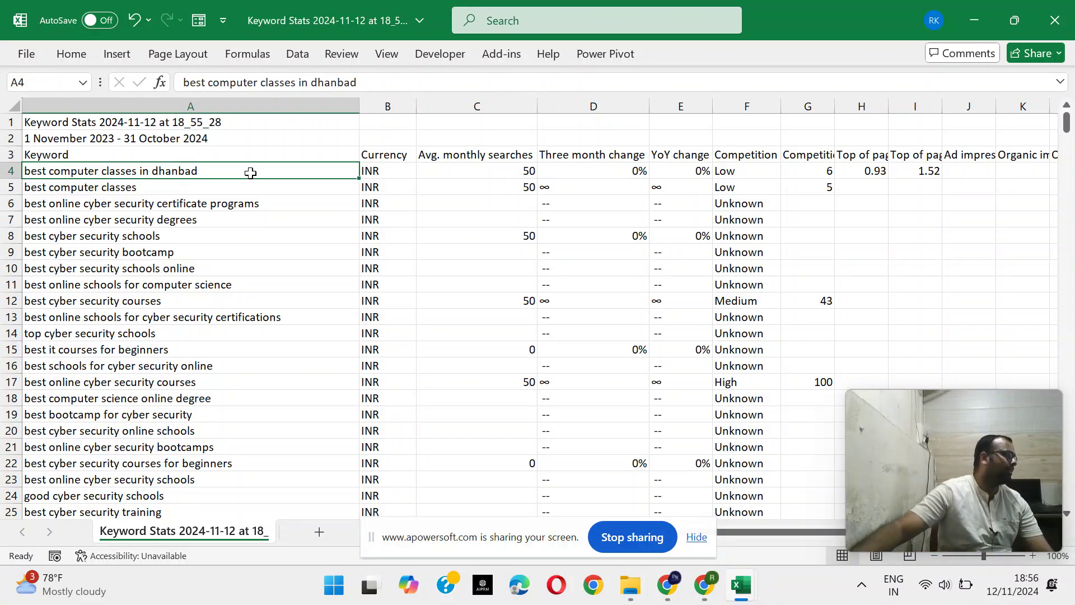
click(878, 171)
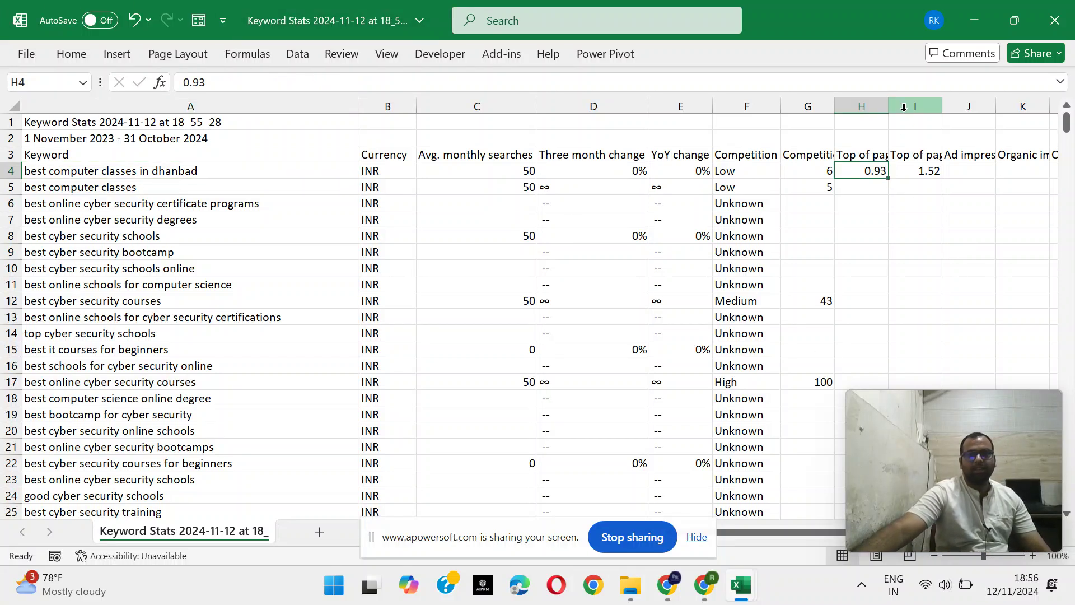
double_click(889, 107)
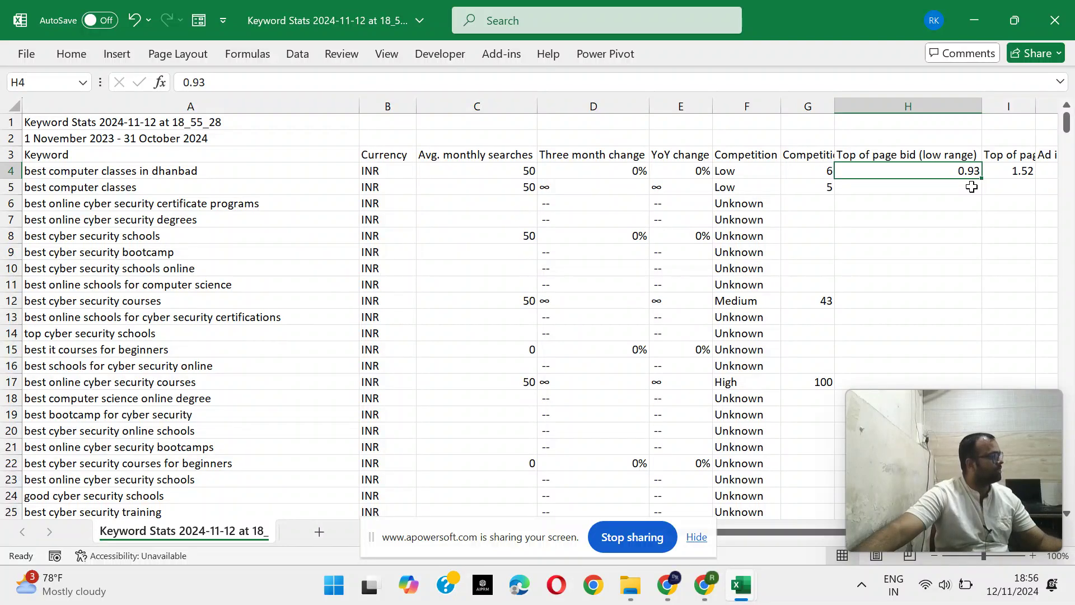
Hide the screen-sharing bar and autofit the Top of page bid (high range) column for the "best computer classes in dhanbad" bid
click(701, 539)
drag(755, 531, 782, 532)
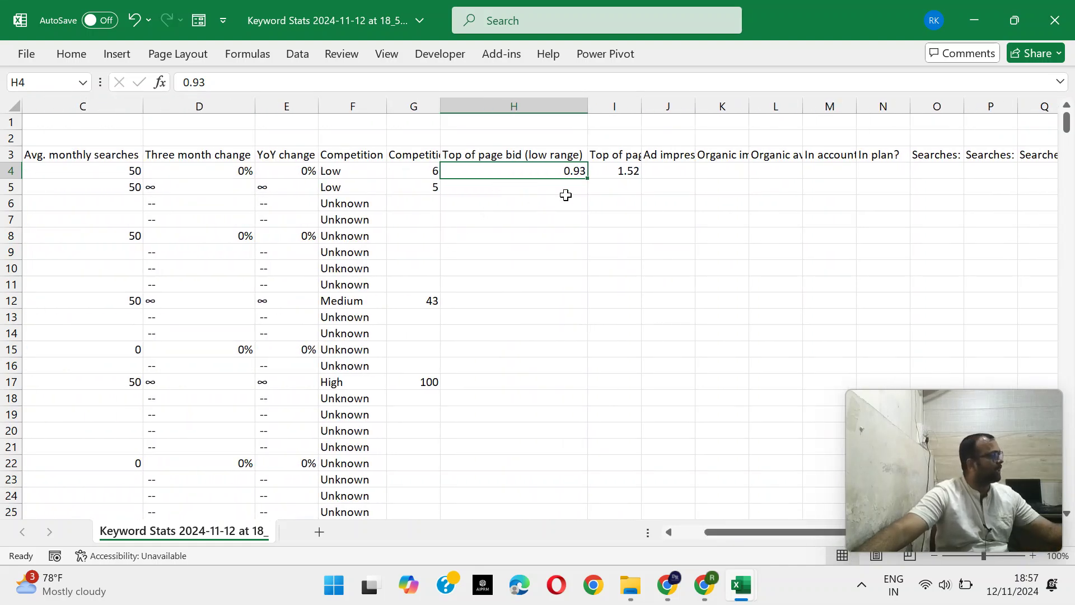
click(624, 155)
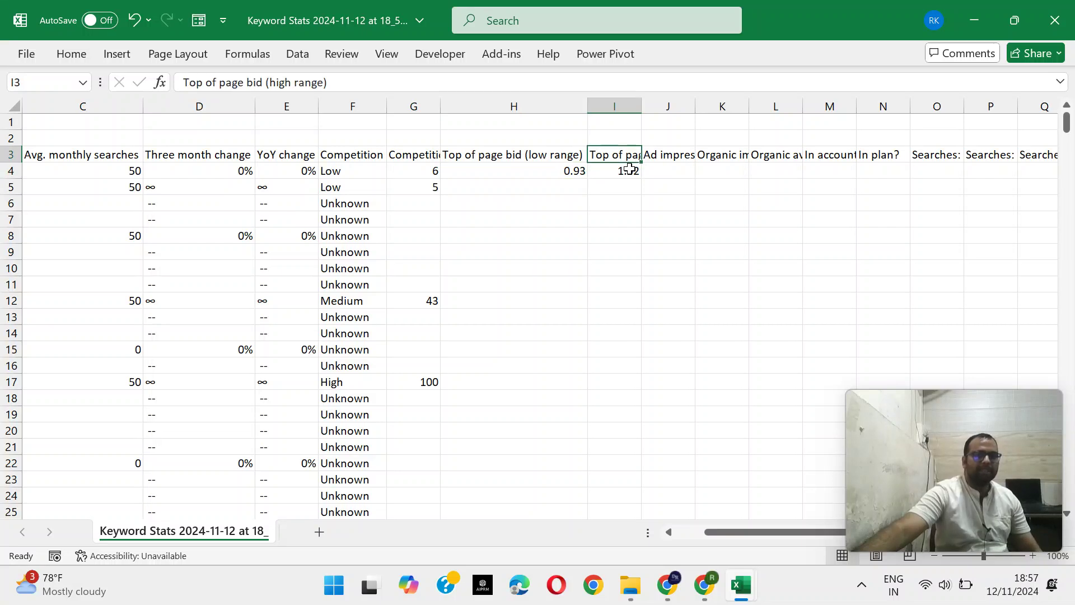
double_click(642, 106)
click(683, 177)
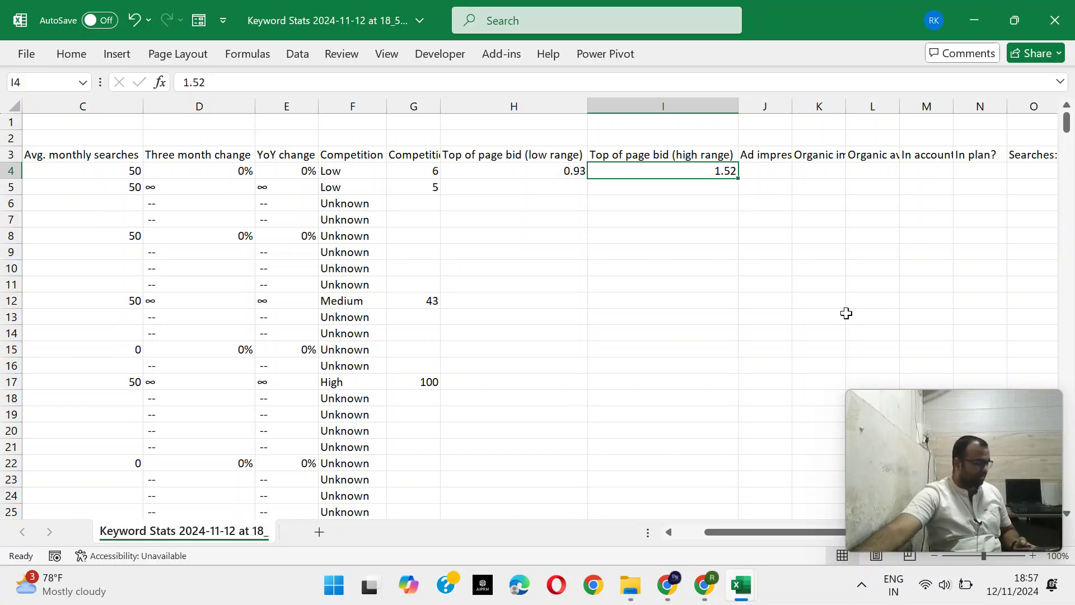
click(669, 583)
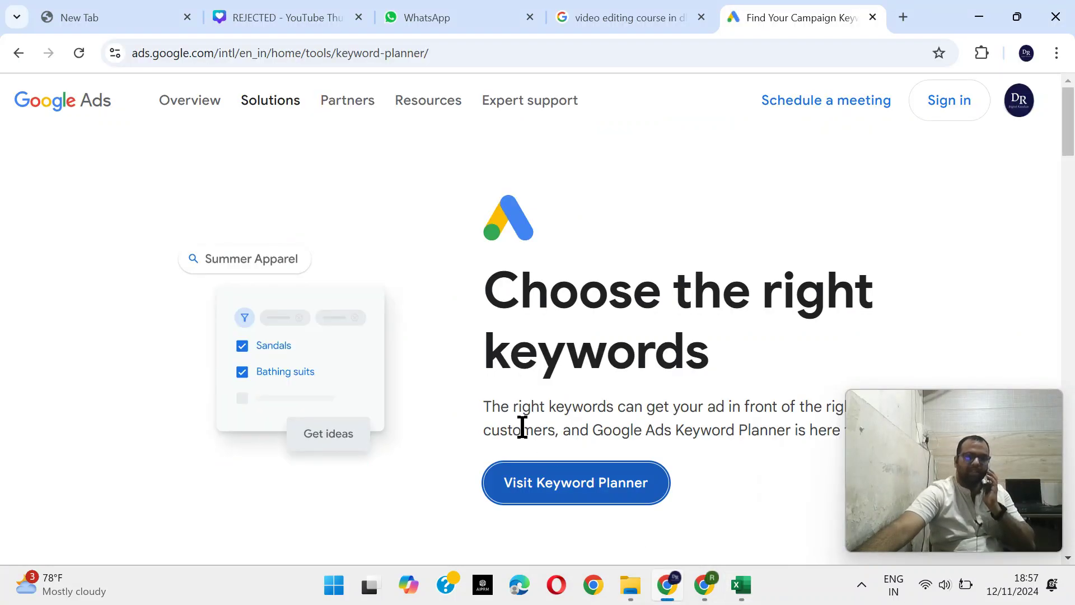
mouse_move(704, 588)
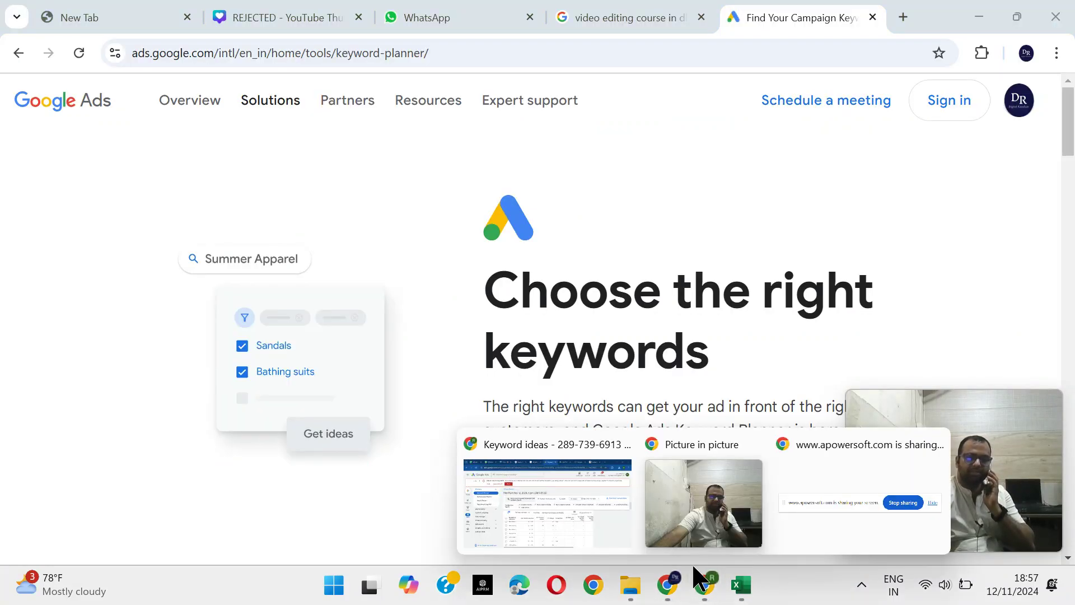
click(661, 492)
click(257, 14)
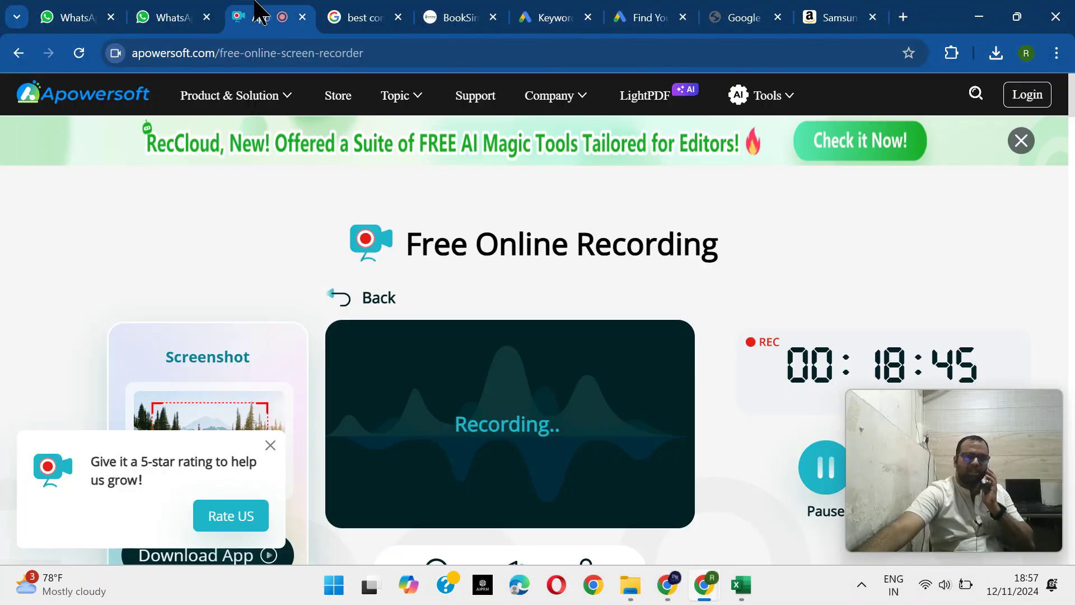
mouse_move(754, 582)
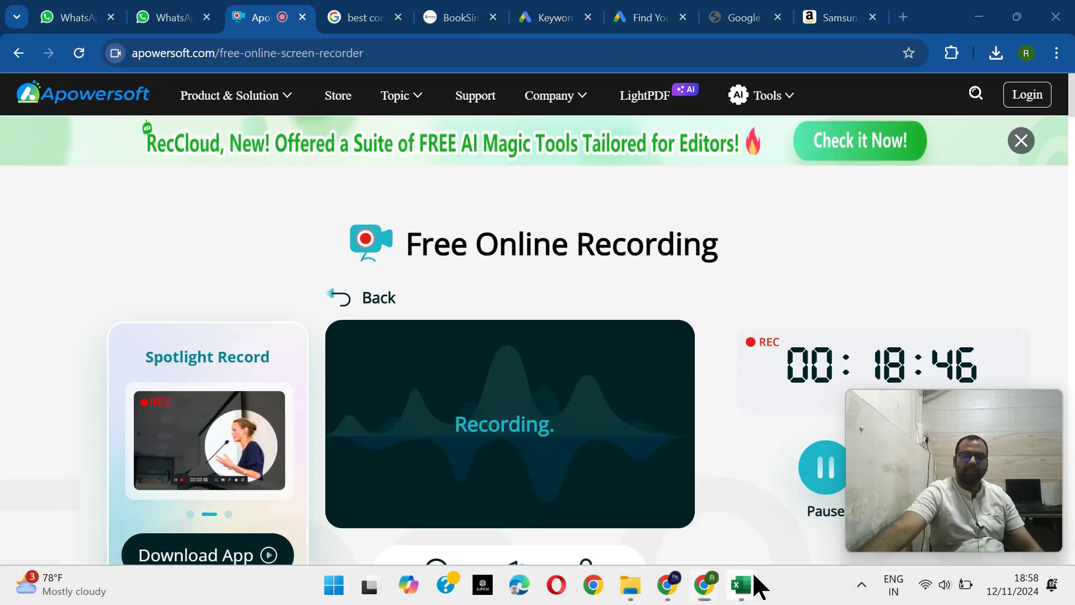
click(722, 511)
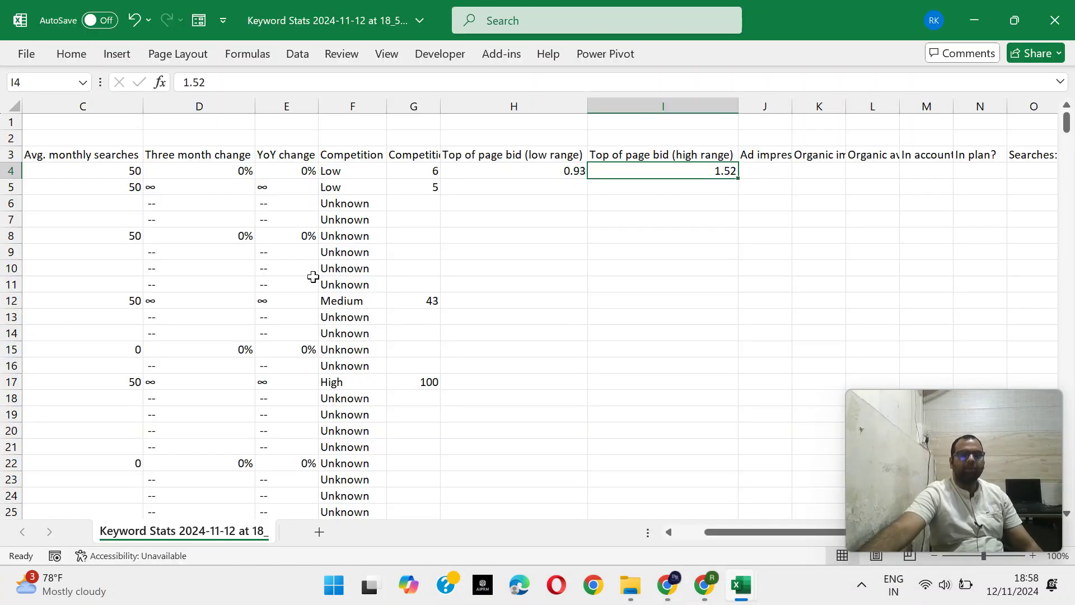
Compare the low and high top of page bids for "best computer classes in dhanbad" and check the average monthly searches for "best computer classes"
click(522, 170)
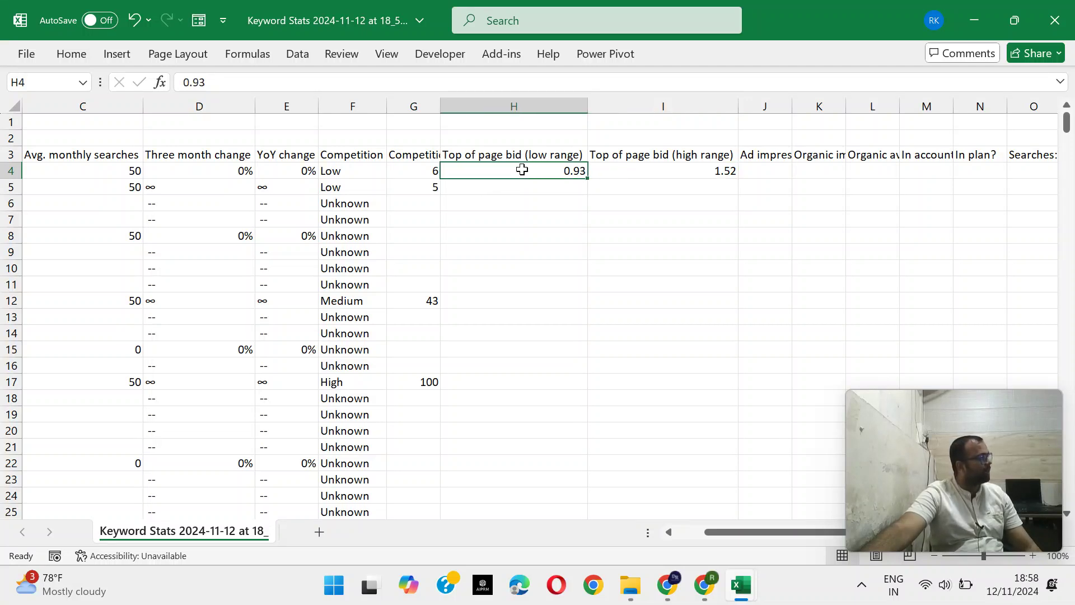
click(679, 179)
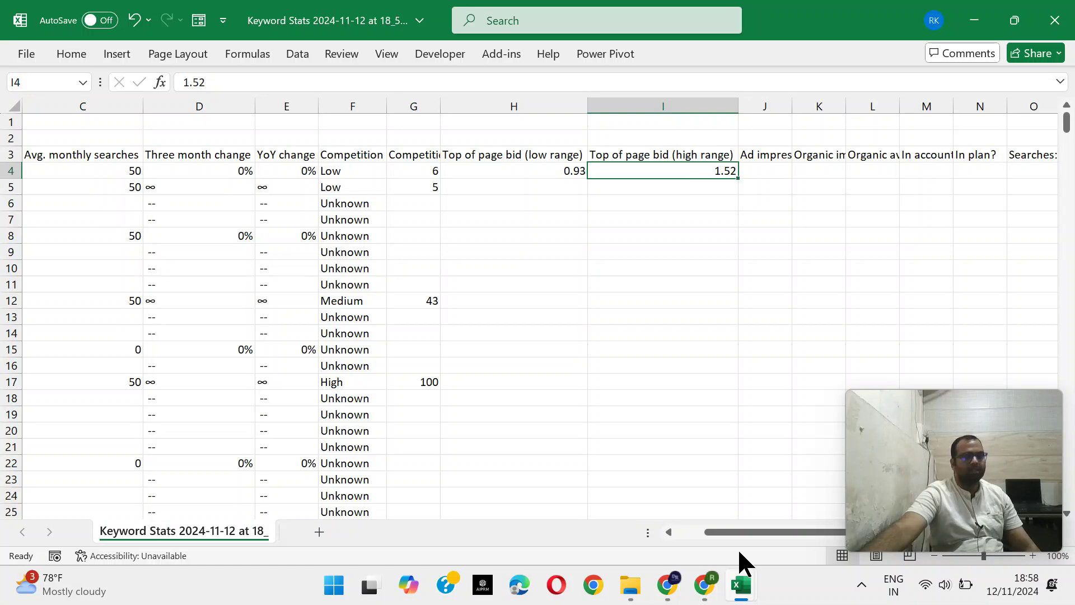
drag(736, 531, 675, 530)
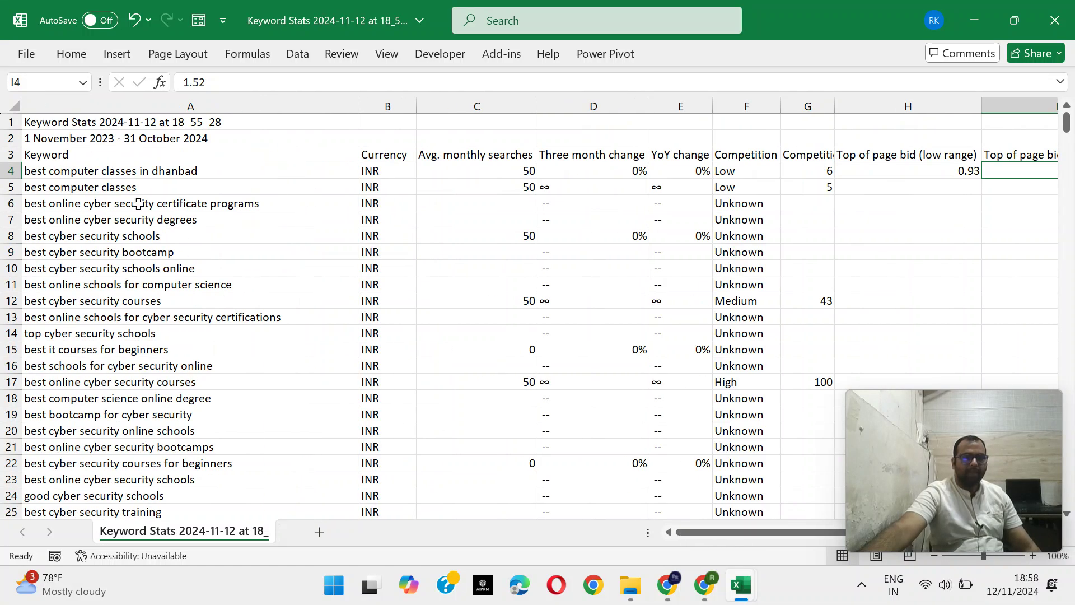
click(123, 192)
click(510, 185)
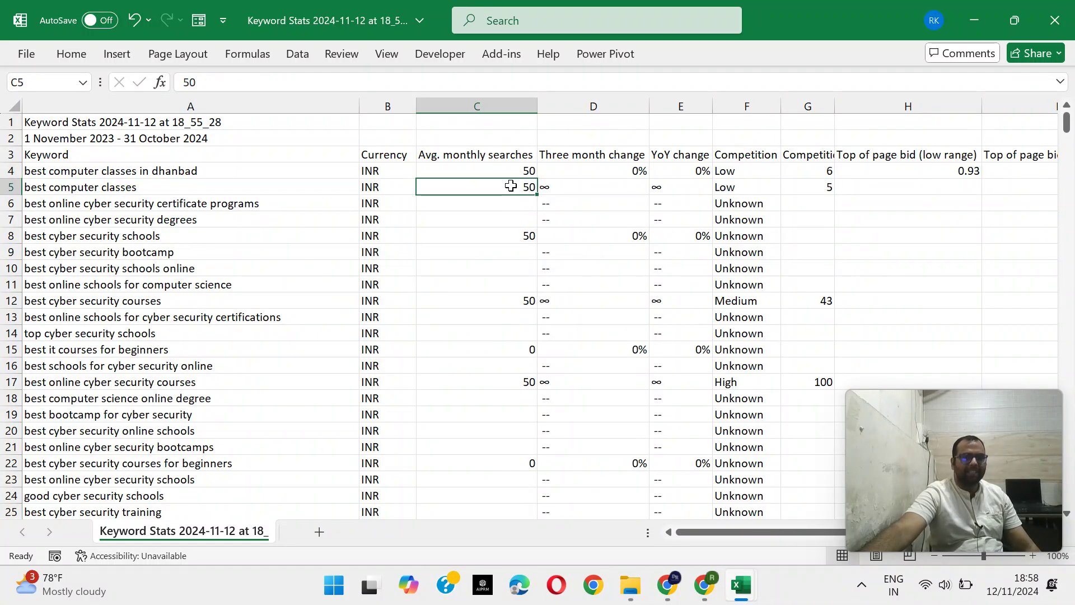
Add filters to header cells A3:G3 and sort the keywords by Avg. monthly searches from largest to smallest
drag(147, 155, 788, 151)
key(ctrl+shift+l)
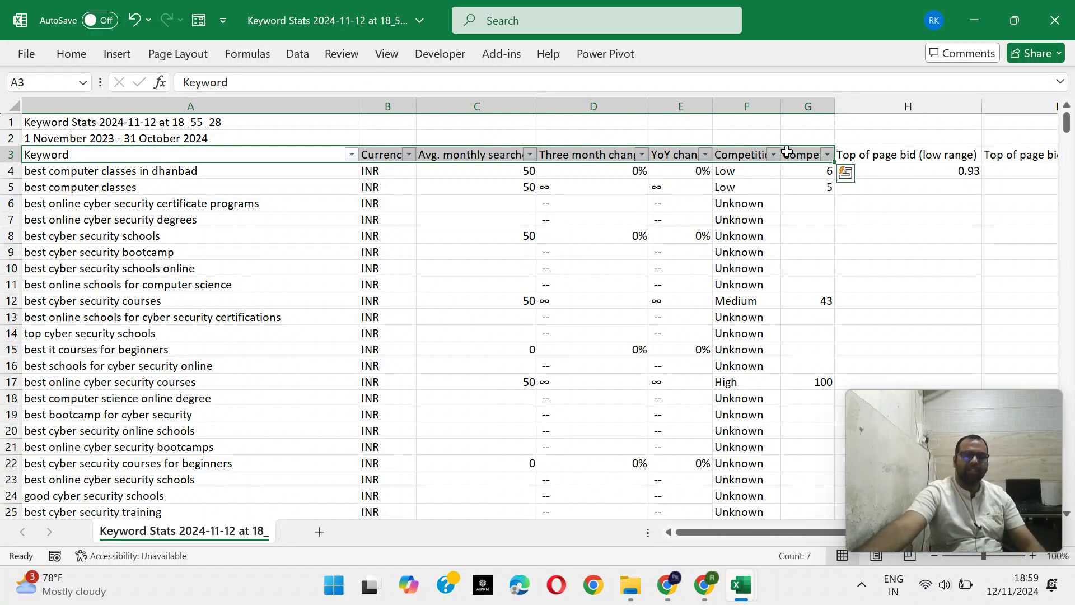
click(530, 155)
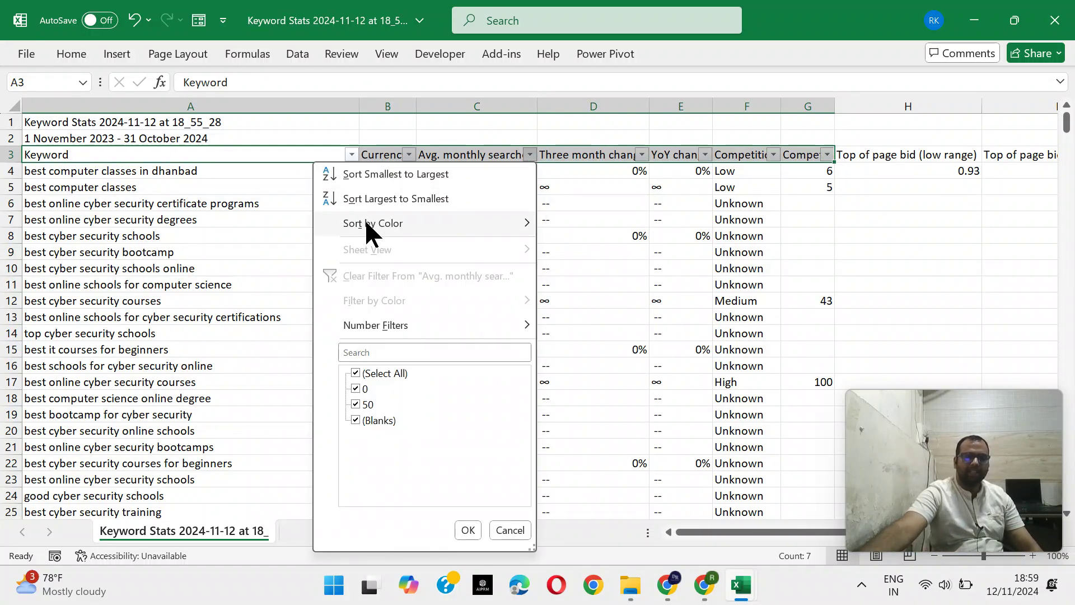
click(374, 201)
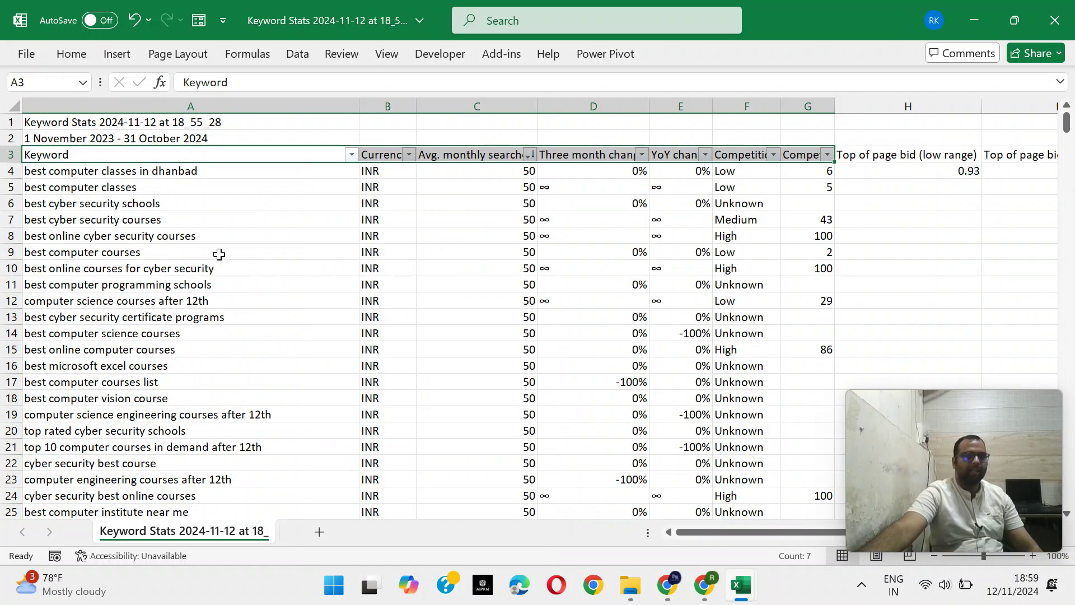
Examine the average monthly searches of the sorted keywords, including "best cyber security schools", "best computer courses" and "best online courses for cyber security"
scroll(496, 350, down, 3)
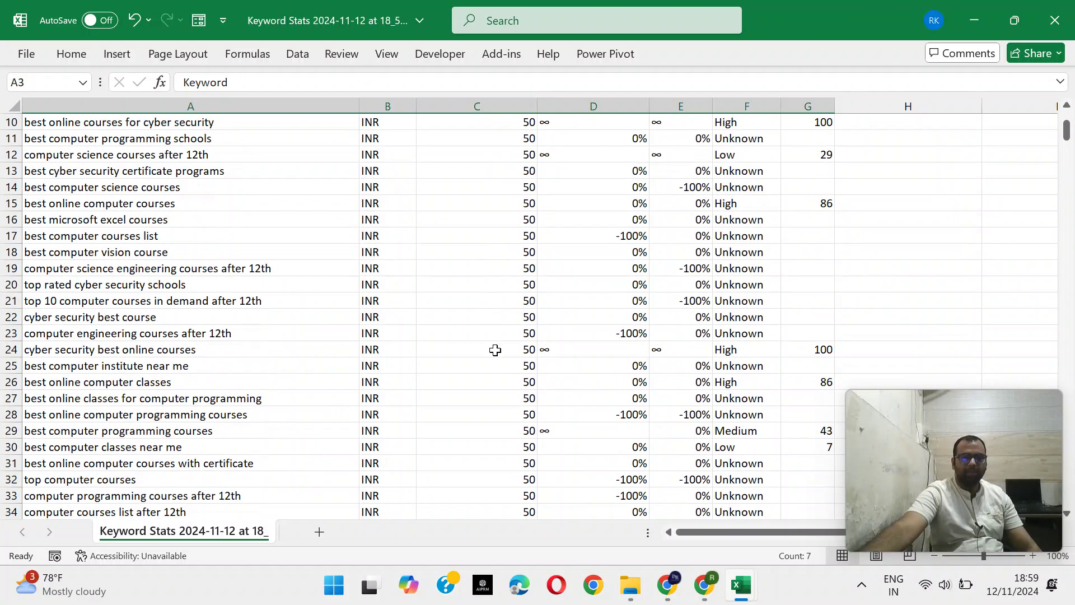
scroll(496, 350, up, 3)
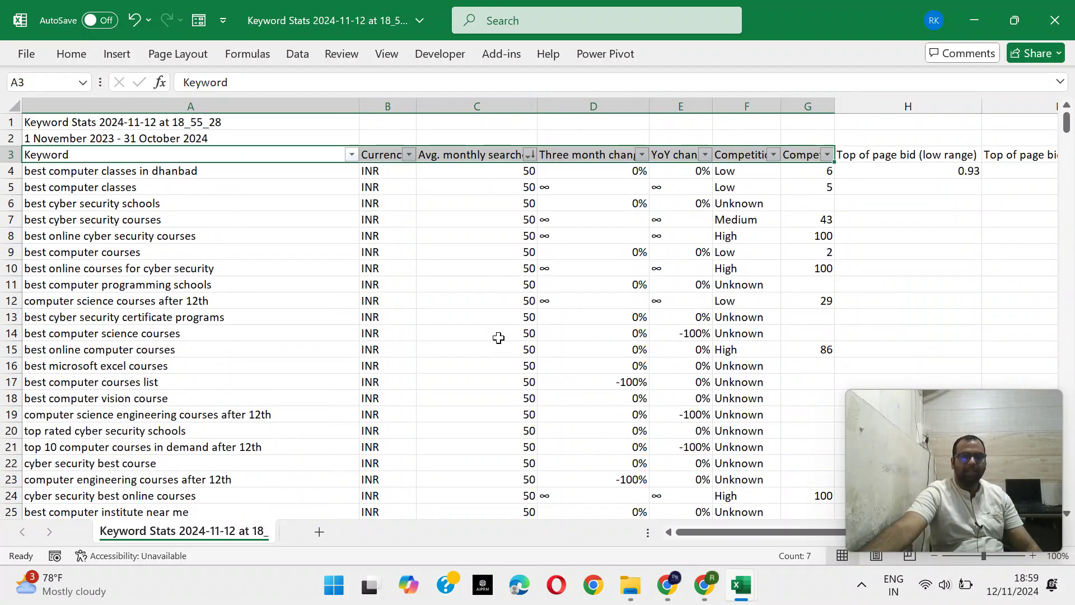
click(185, 210)
click(512, 205)
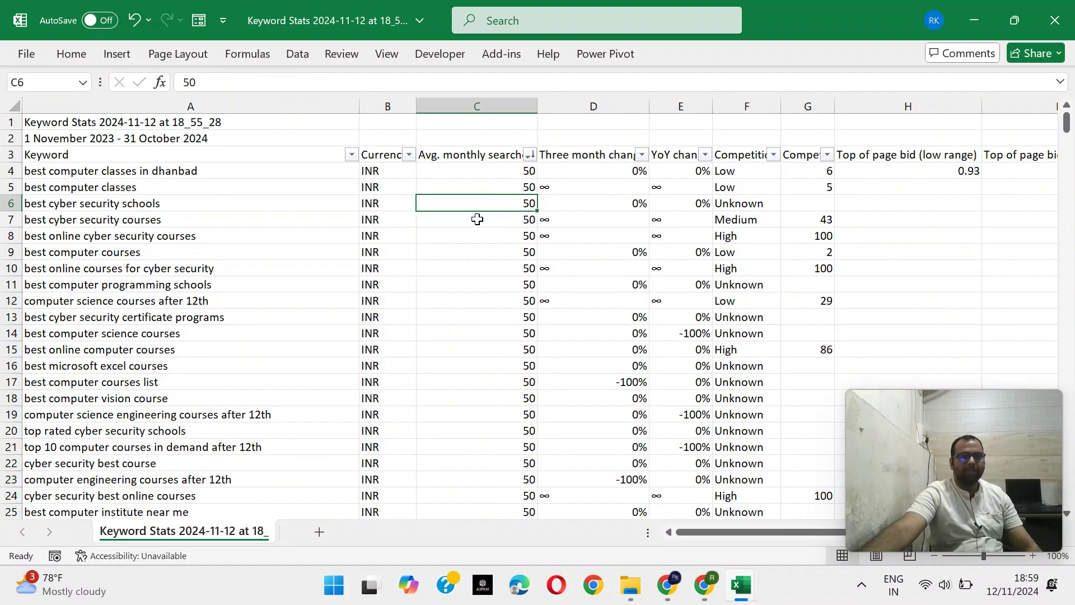
click(191, 249)
click(523, 241)
click(228, 268)
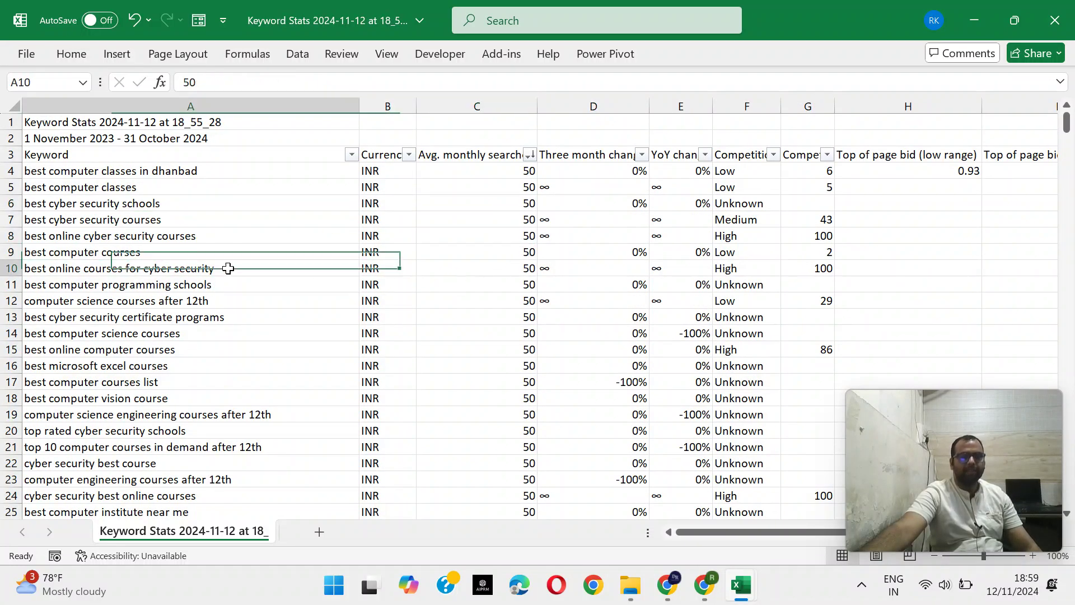
click(497, 268)
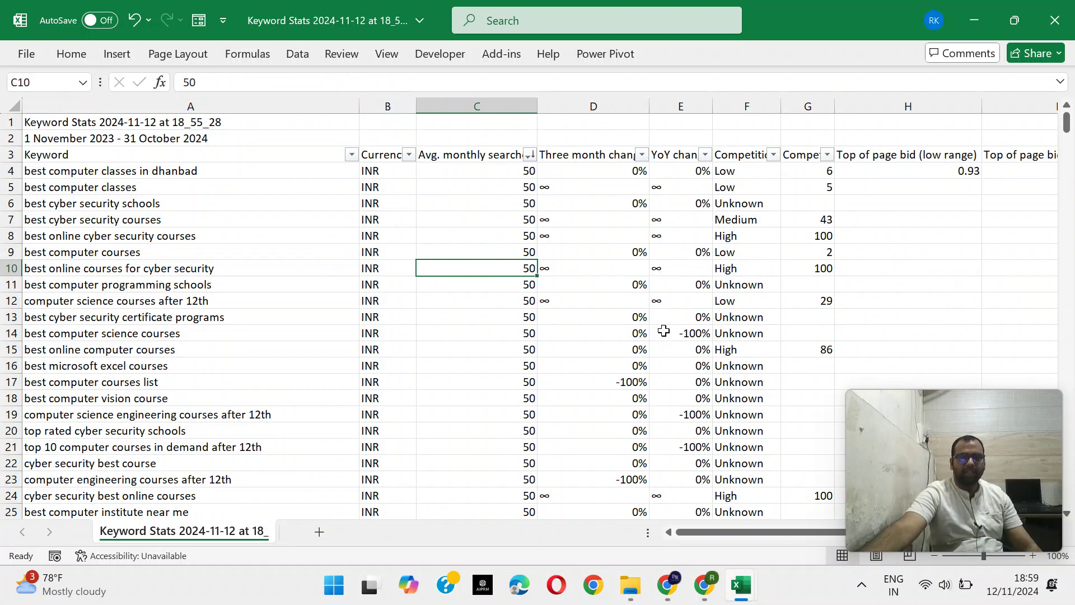
Check the YoY change of "best computer science courses" and autofit the YoY change column
click(664, 331)
click(215, 330)
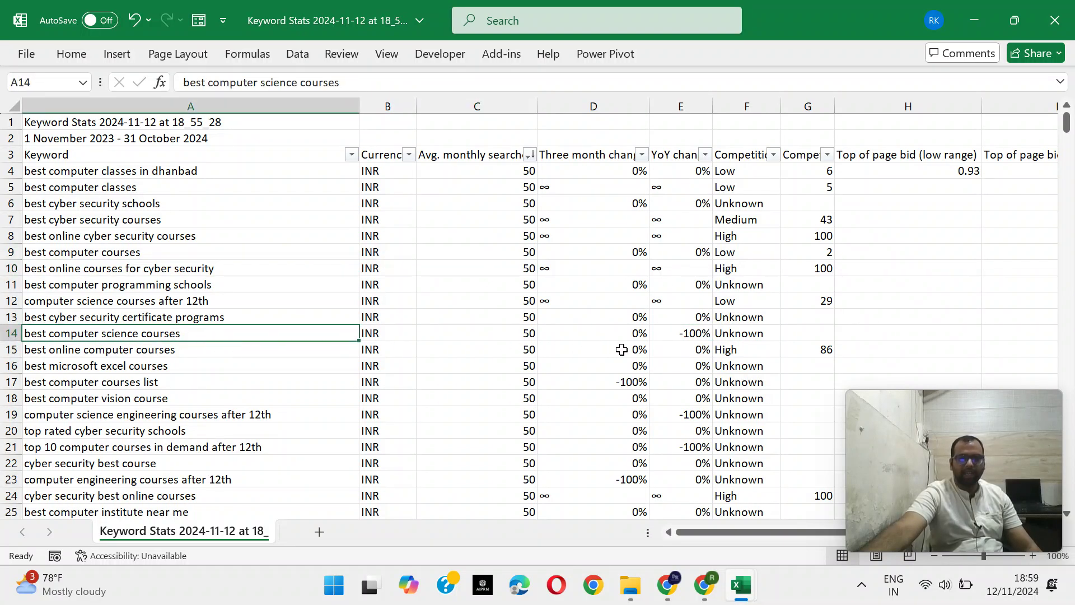
click(670, 336)
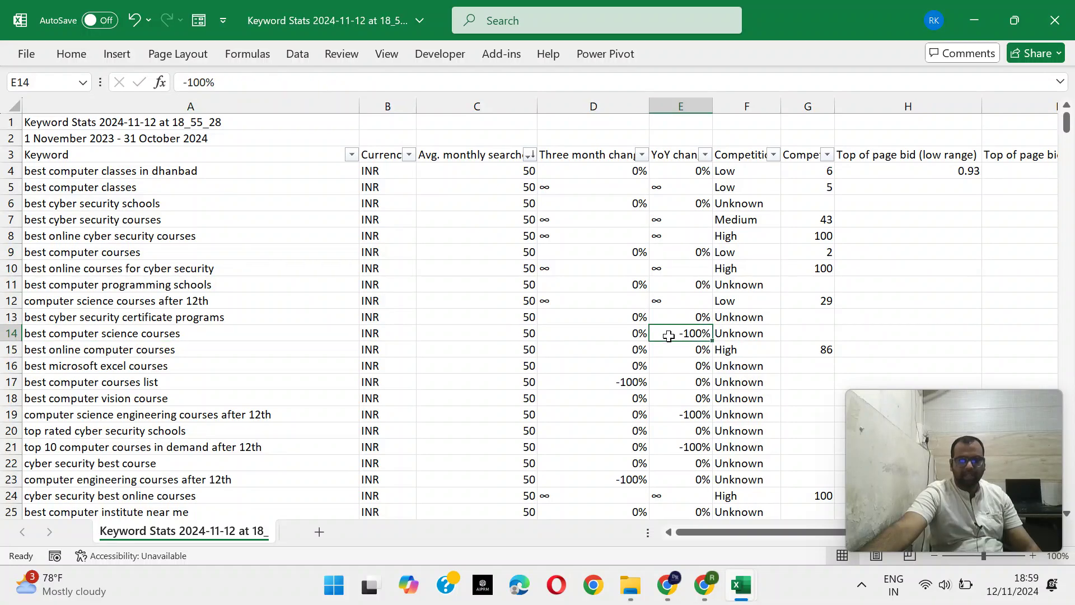
double_click(713, 107)
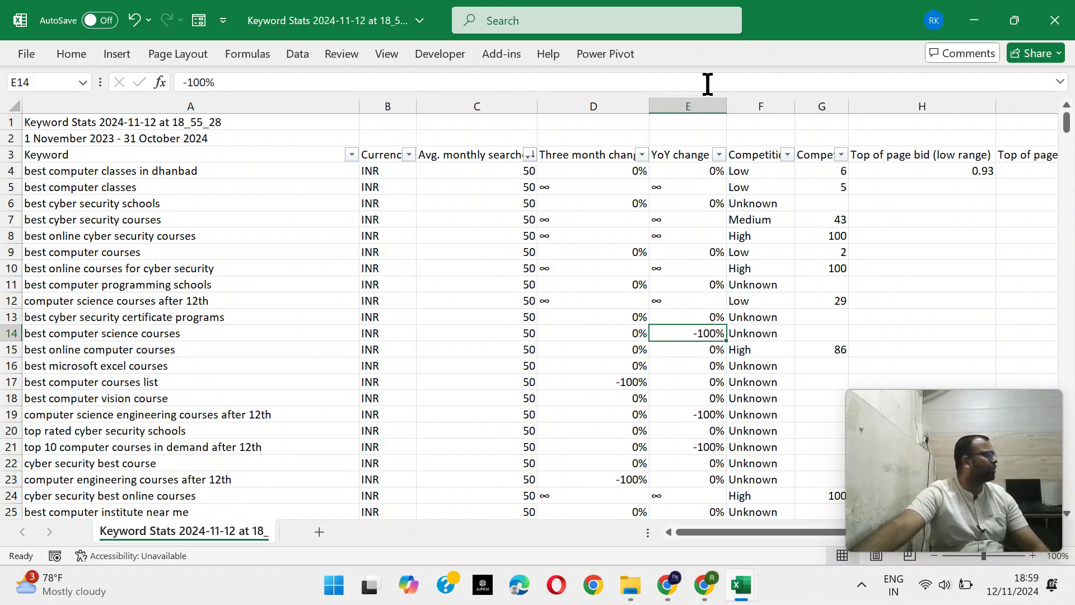
Check the average monthly searches for "best microsoft excel courses" and find where the sorted search volumes drop to zero
scroll(146, 461, down, 3)
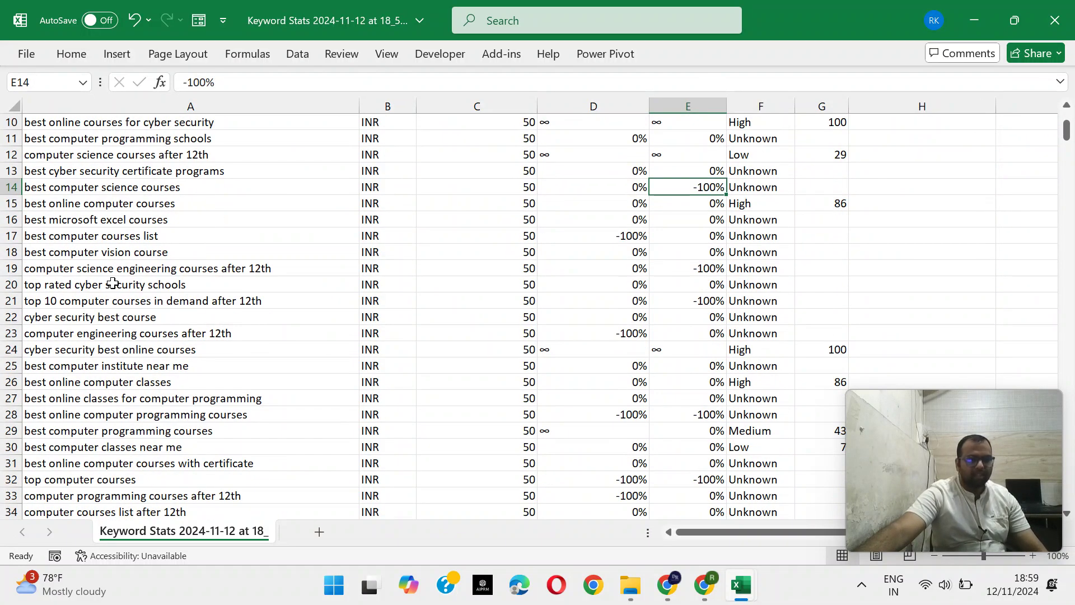
click(101, 220)
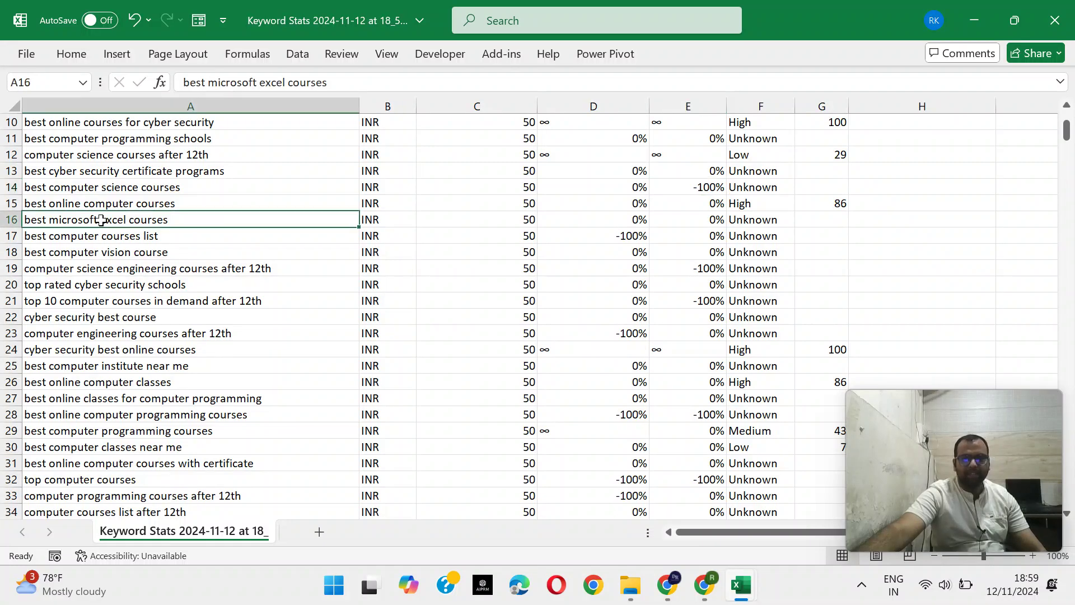
click(512, 224)
scroll(507, 275, down, 9)
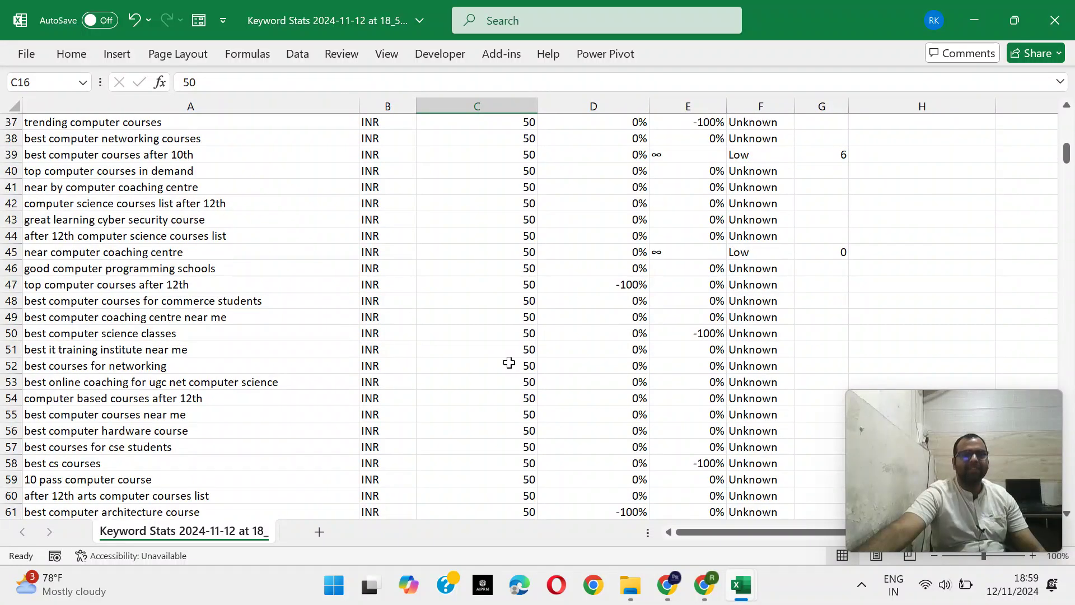
scroll(509, 362, down, 20)
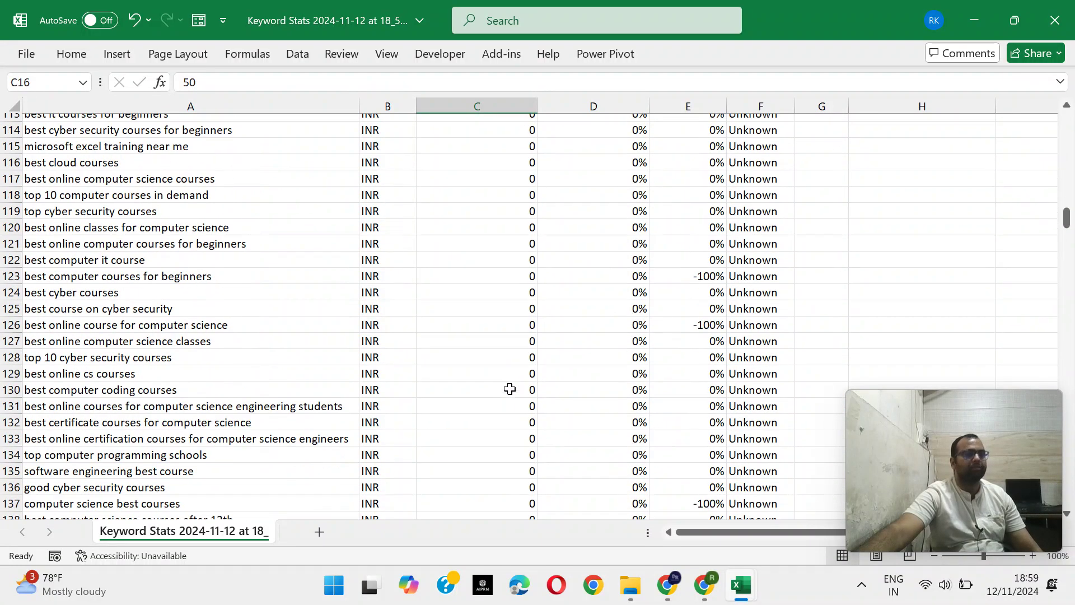
scroll(510, 389, up, 6)
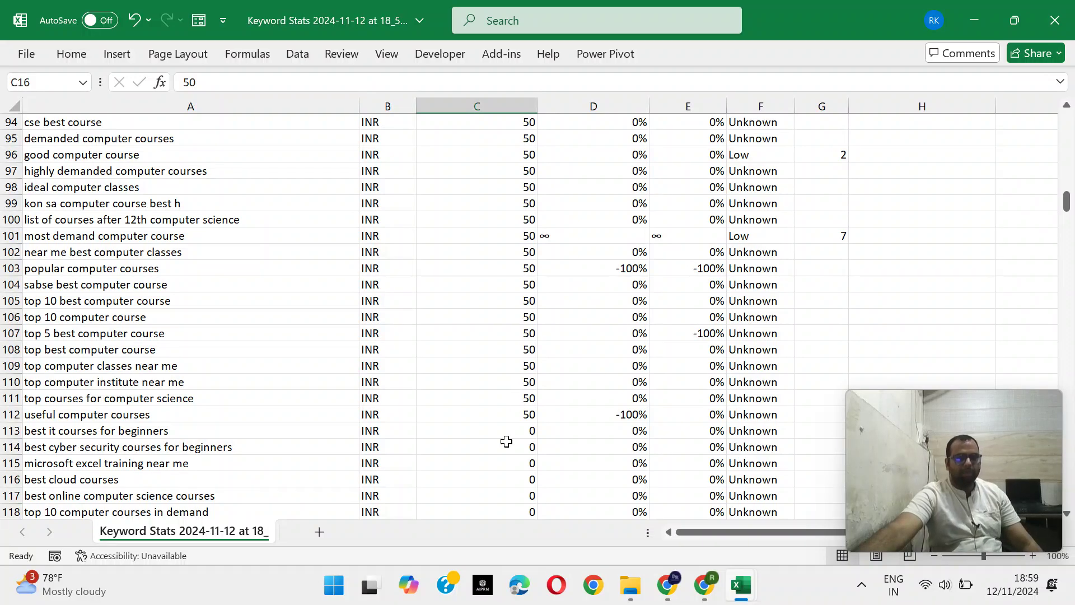
click(488, 416)
scroll(425, 400, down, 2)
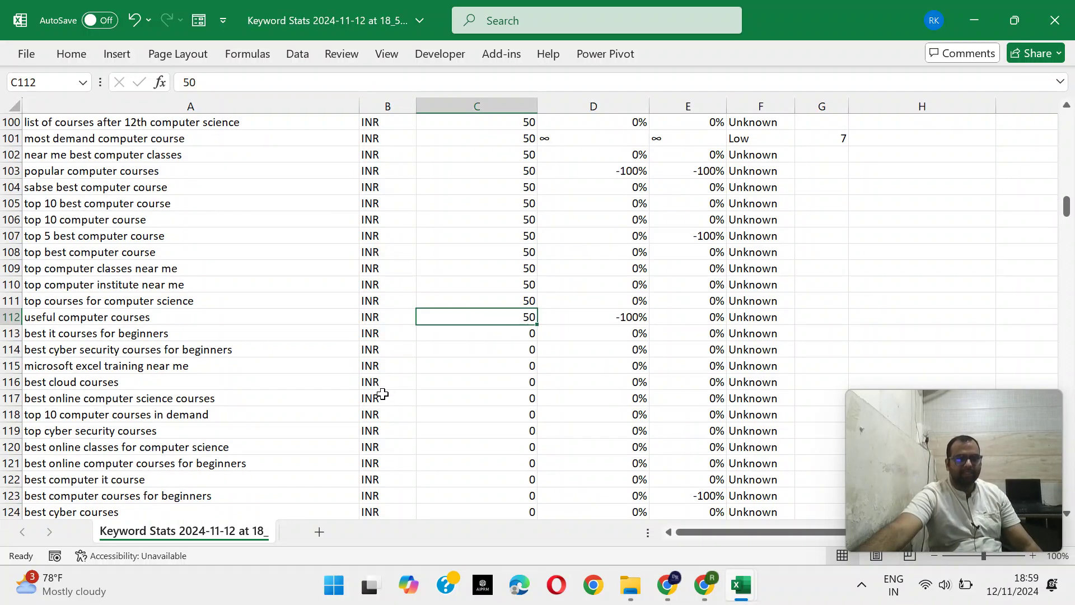
Compare the zero-volume keywords with the last searched ones, including "useful computer courses", "top computer classes near me" and "top computer institute near me"
click(186, 383)
scroll(189, 413, down, 4)
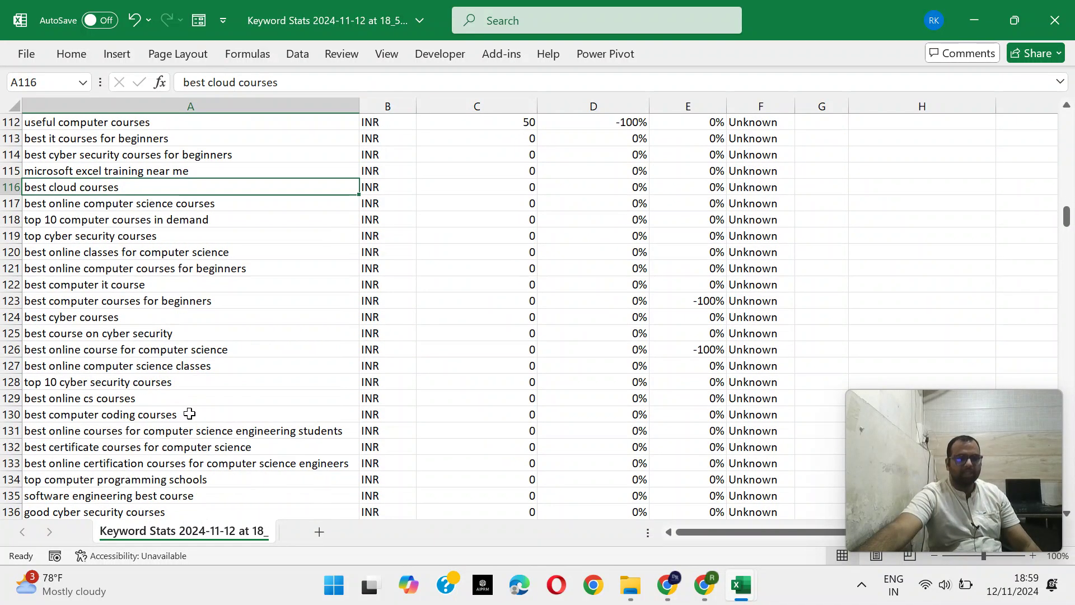
scroll(189, 414, up, 13)
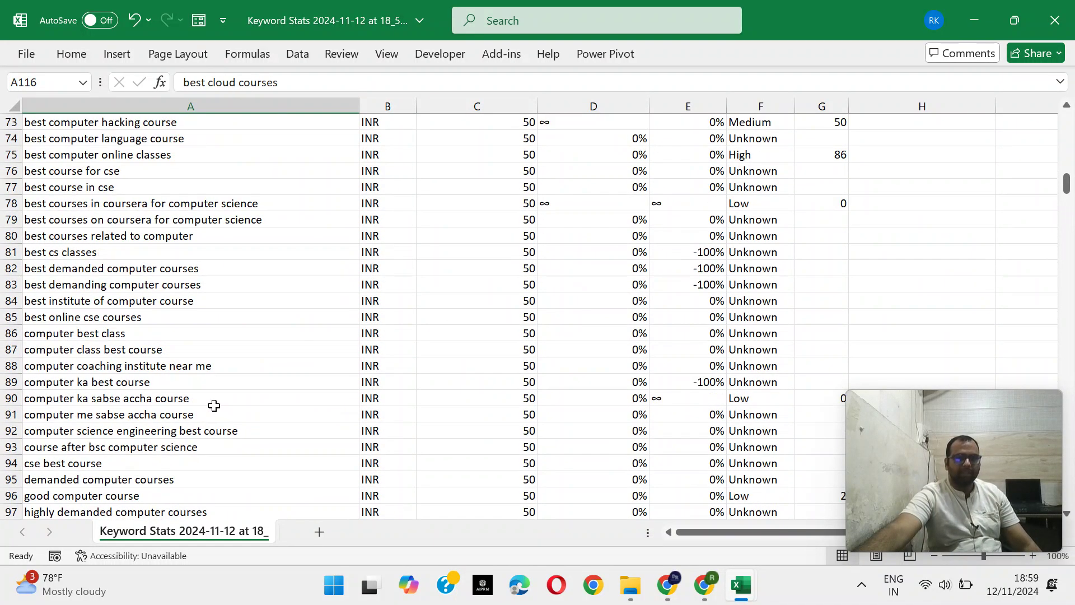
scroll(216, 401, down, 9)
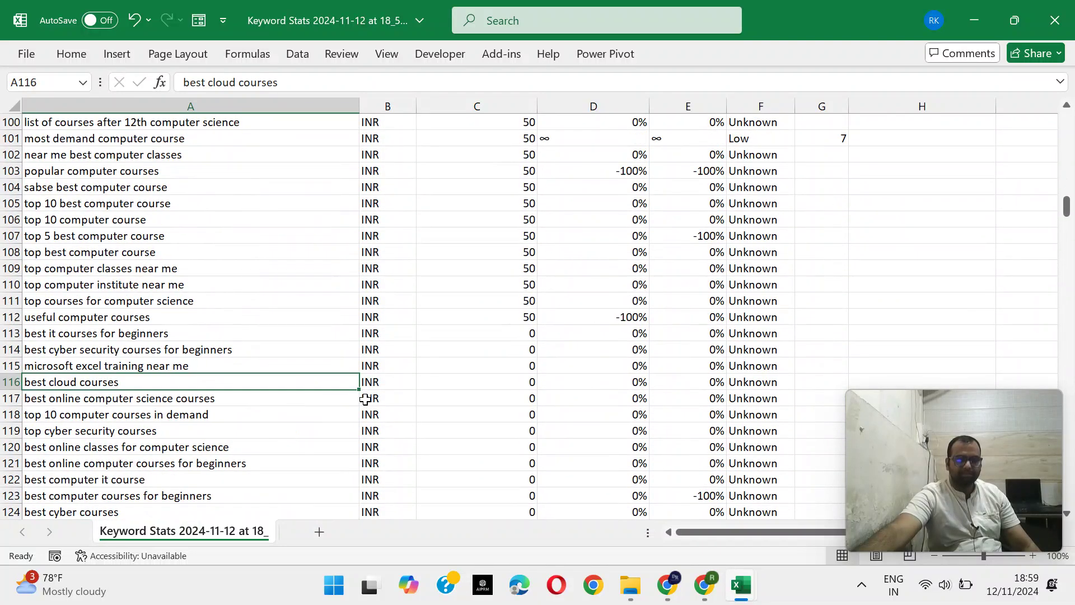
scroll(365, 399, up, 1)
click(459, 365)
click(295, 365)
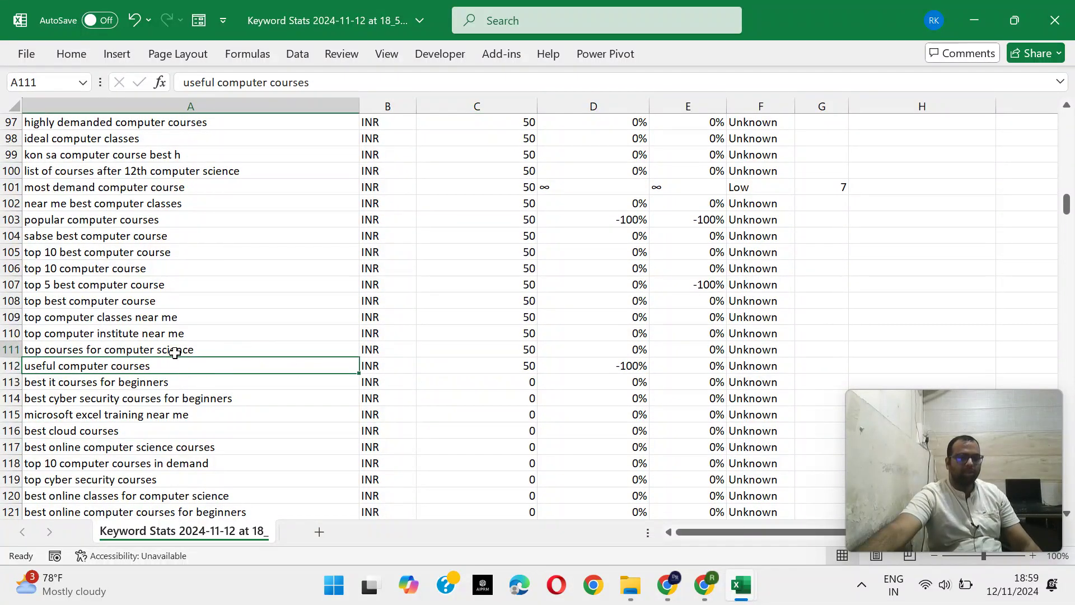
click(193, 350)
click(183, 319)
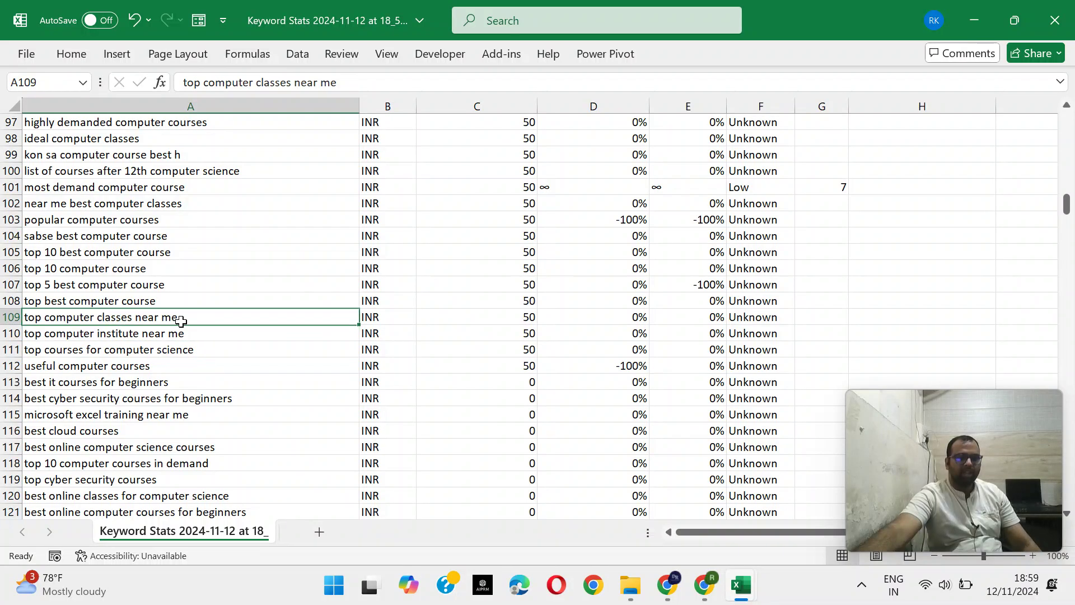
click(178, 335)
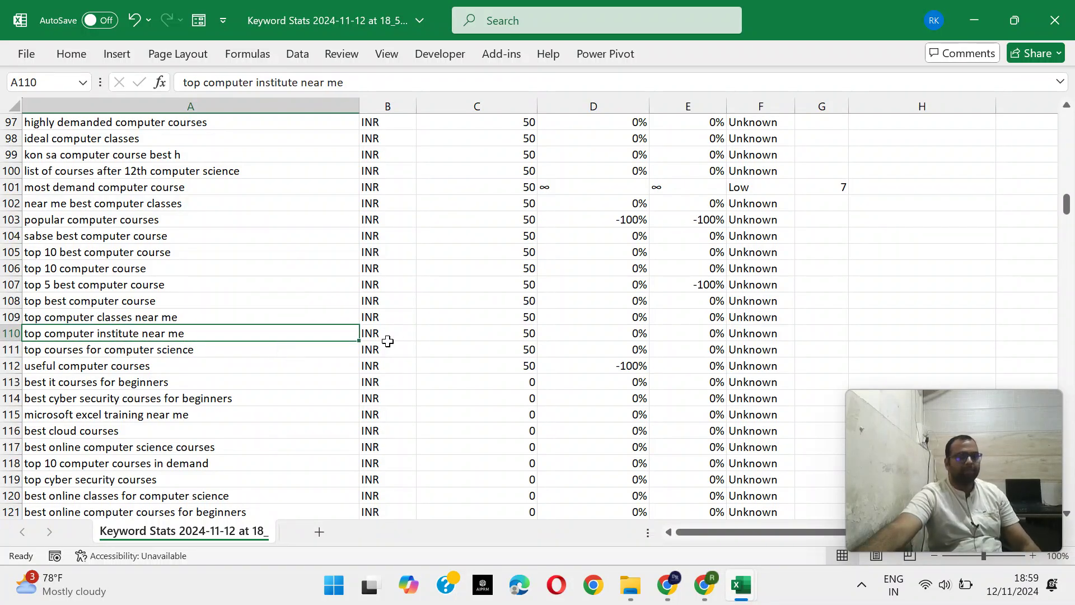
Check the average monthly searches of "top computer institute near me" and copy that keyword
click(467, 334)
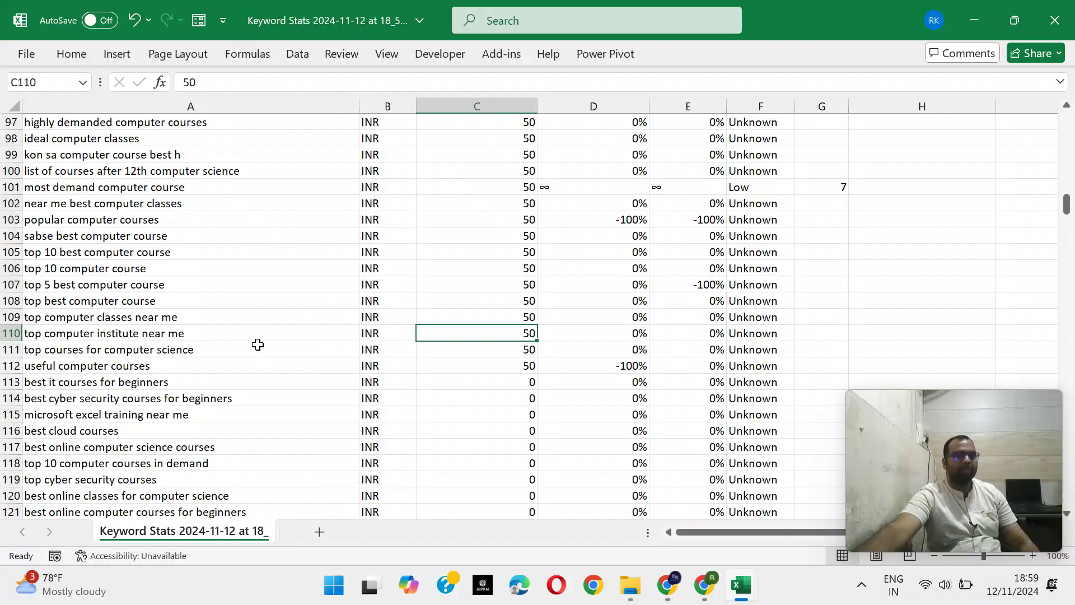
click(257, 344)
click(250, 330)
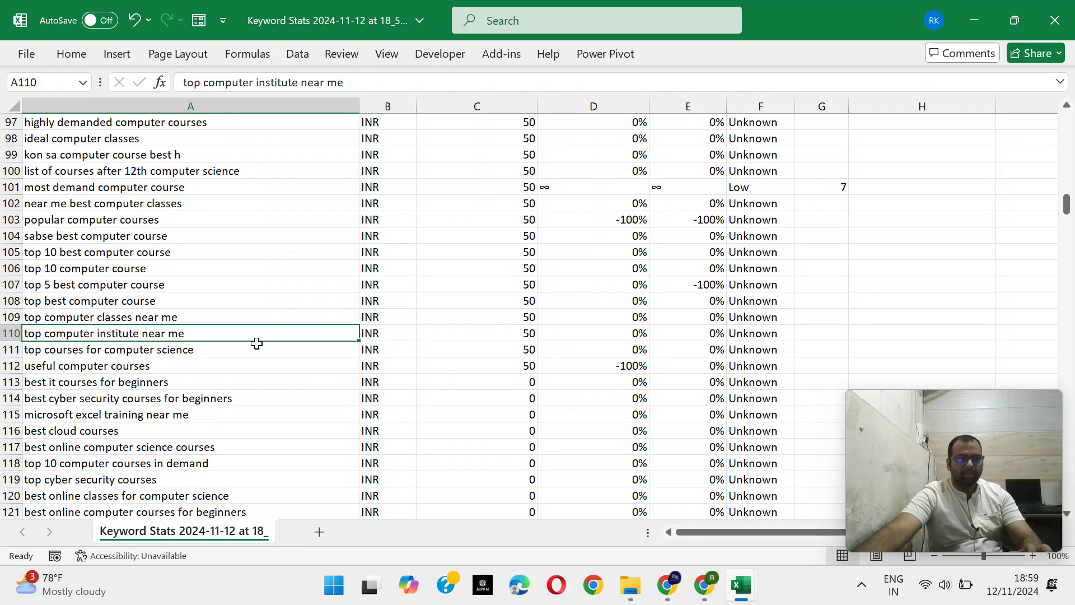
key(ctrl+c)
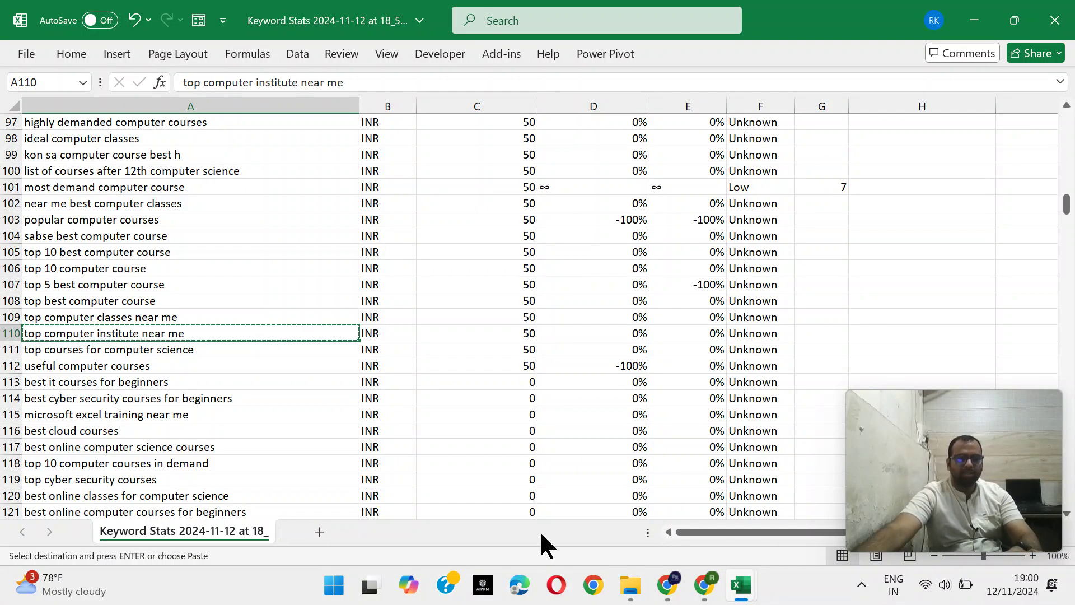
Switch to Chrome, open the Google home page and search for the copied keyword "top computer institute near me"
click(666, 584)
click(497, 50)
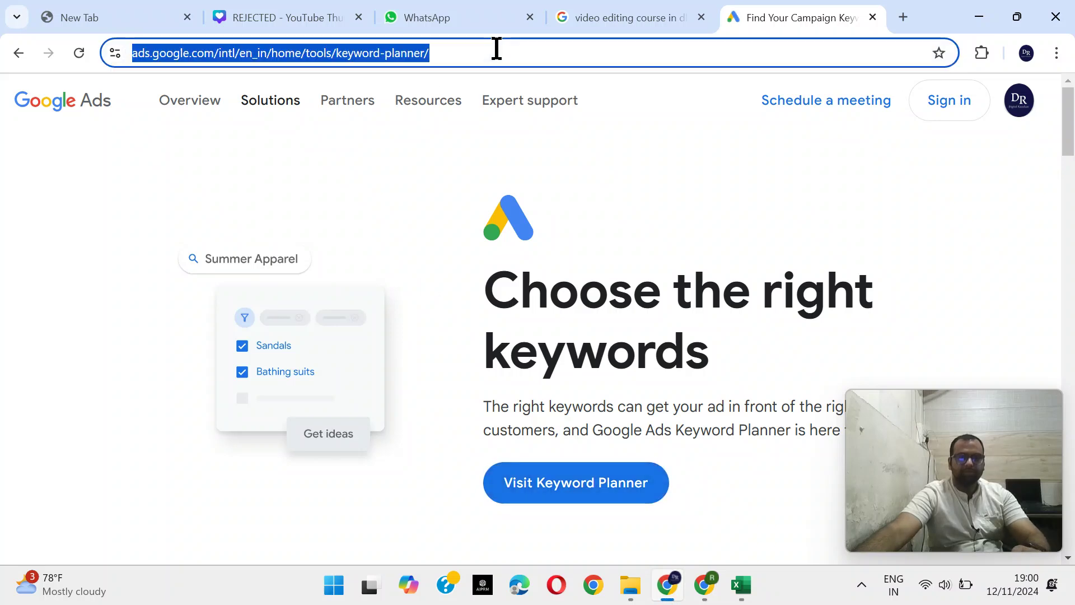
text(g)
key(Return)
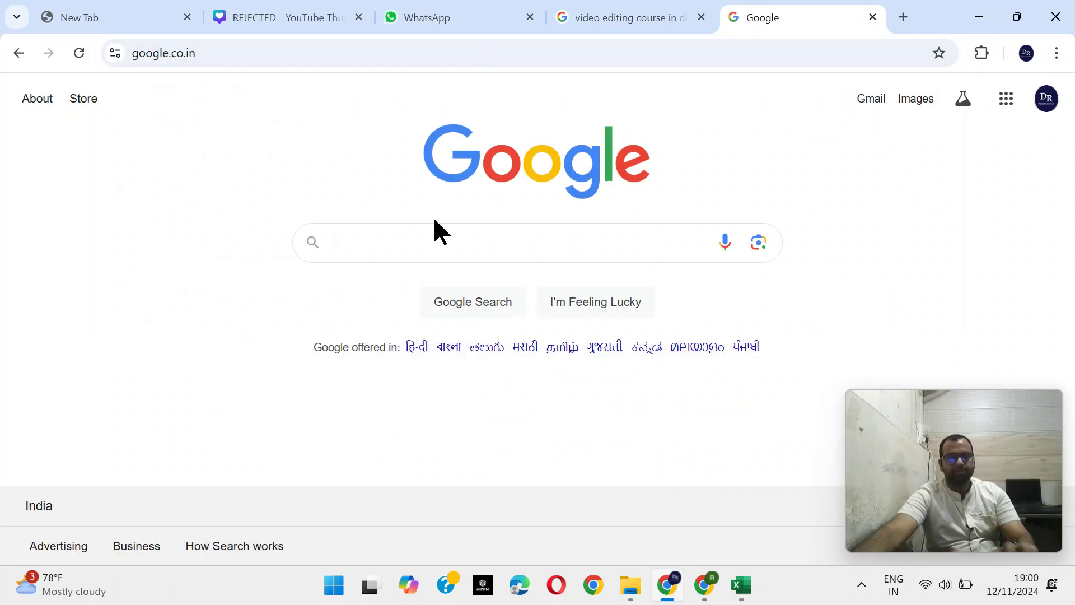
key(ctrl+v)
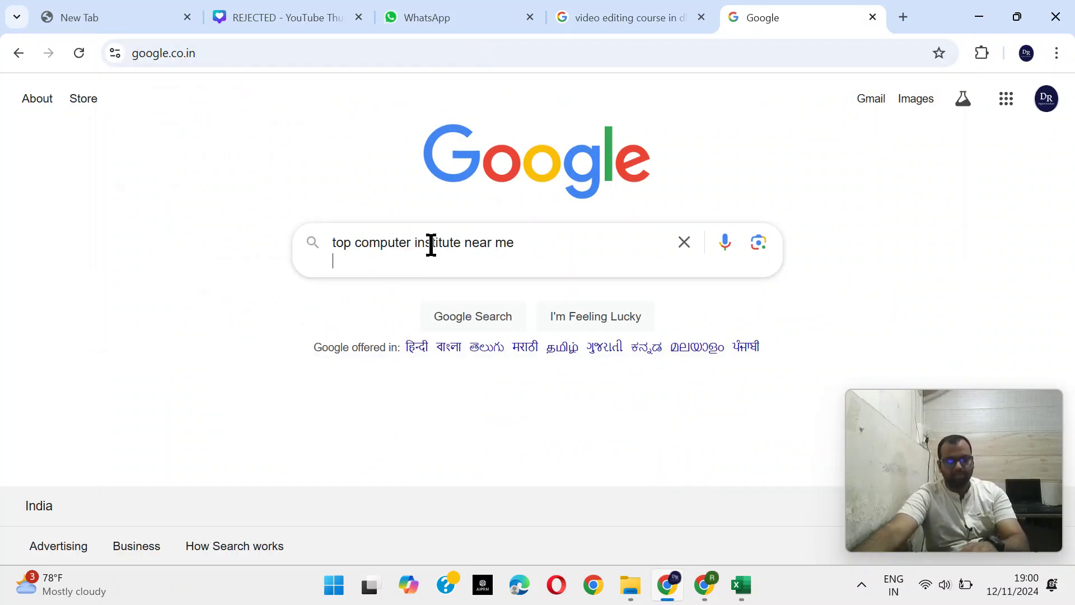
key(Return)
Examine the search results and the Places listings for local computer institutes, and return to the Google home page
scroll(333, 323, down, 9)
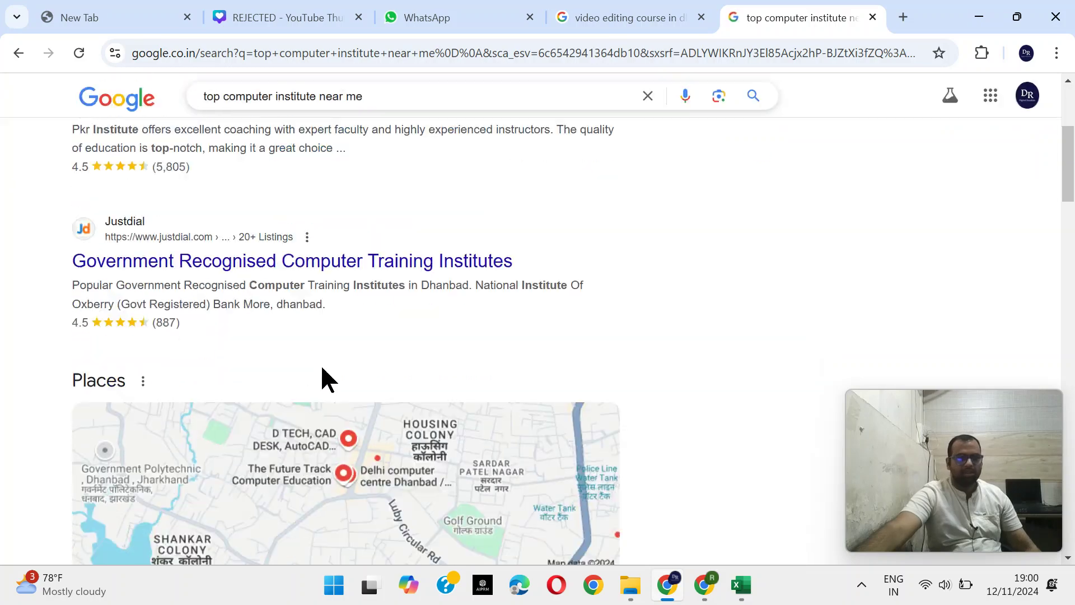
scroll(257, 377, up, 9)
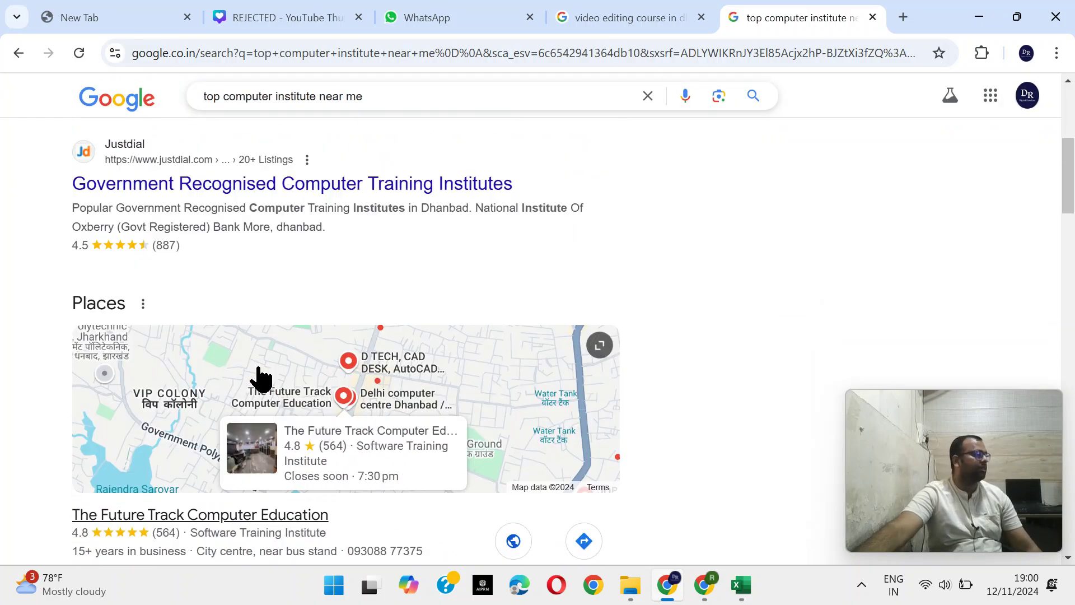
click(19, 53)
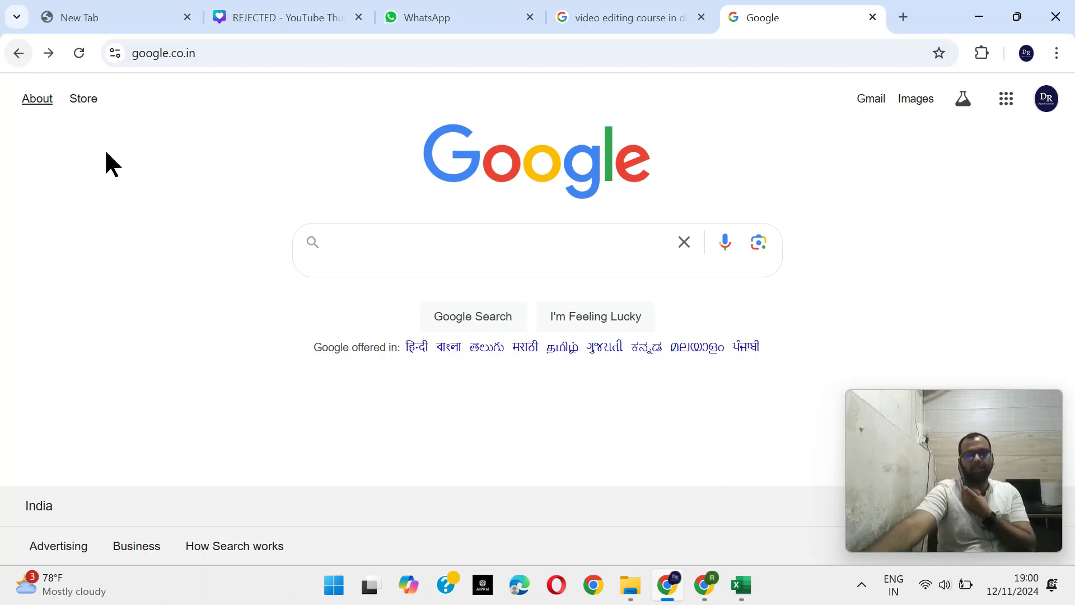
mouse_move(712, 587)
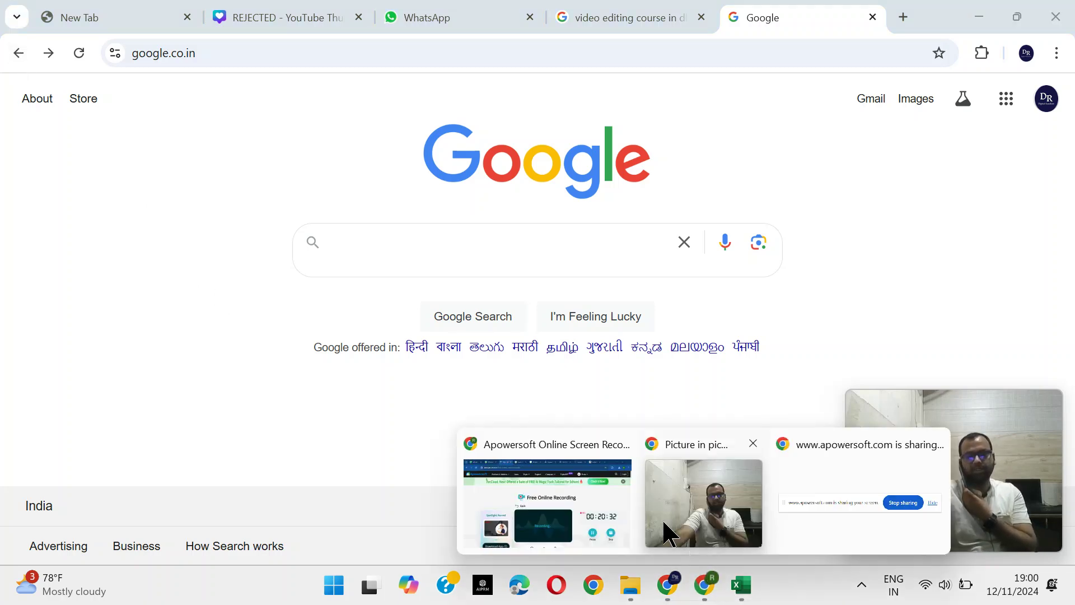